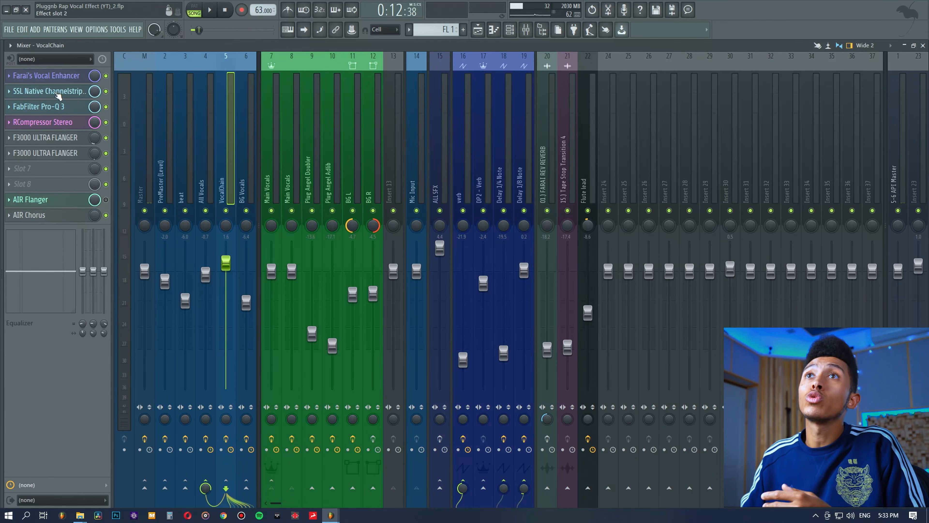
# - Open Farai's Vocal Enhancer and the first F3000 ULTRA FLANGER from the VocalChain effect slots
pyautogui.click(33, 77)
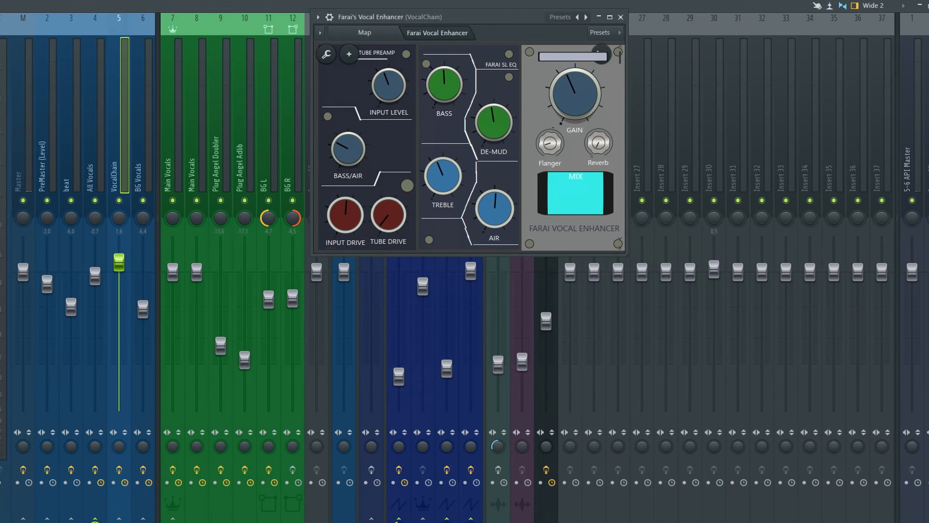
pyautogui.click(60, 138)
pyautogui.moveTo(340, 274)
pyautogui.mouseDown()
pyautogui.moveTo(339, 262)
pyautogui.moveTo(330, 274)
pyautogui.mouseUp()
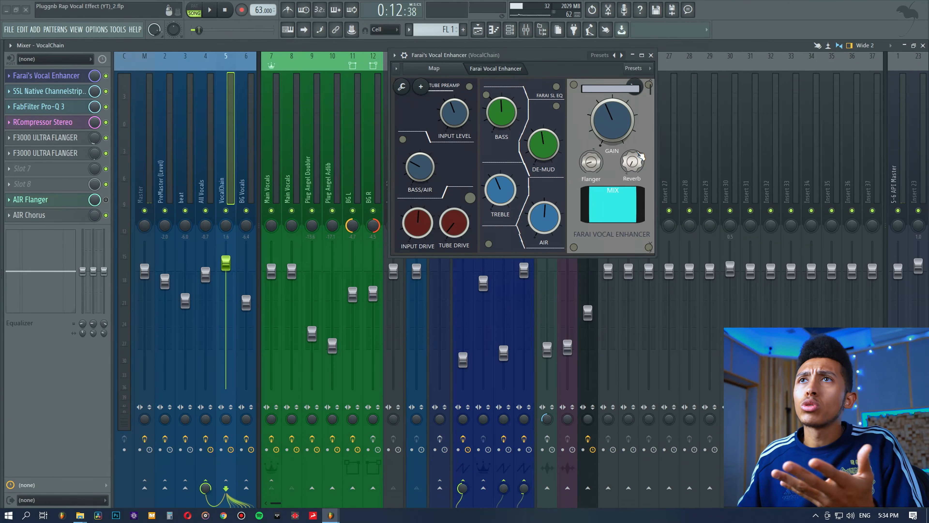
pyautogui.click(51, 139)
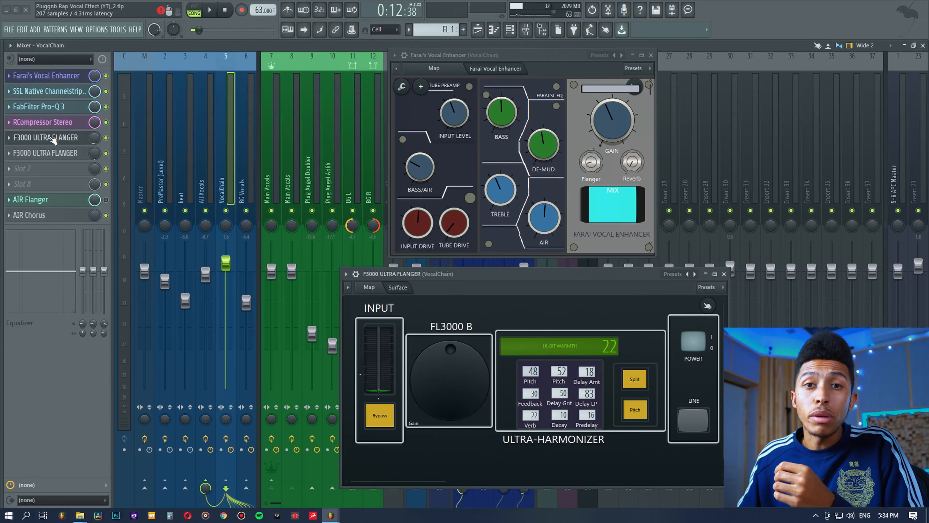
# - Inspect Farai's Beat Enhancer on the beat track, close it, and go back to the VocalChain track
pyautogui.click(185, 151)
pyautogui.click(57, 123)
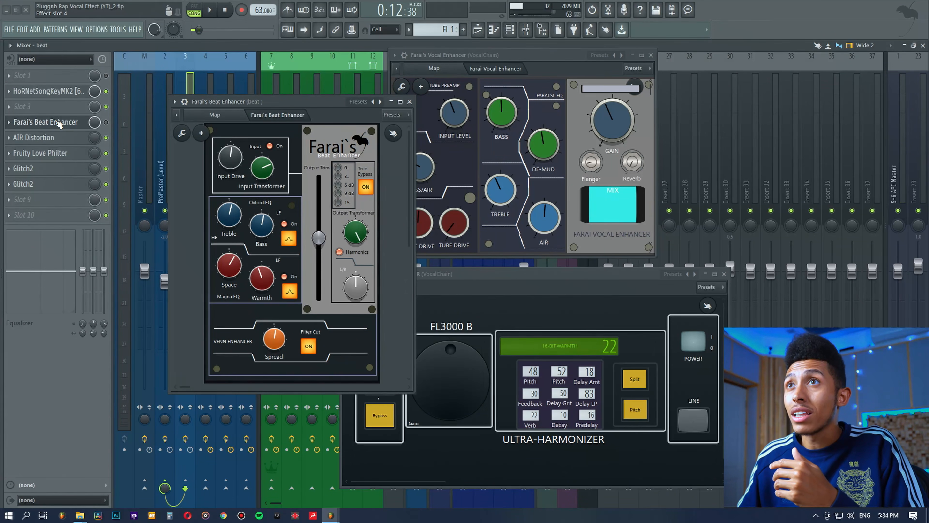
pyautogui.click(58, 124)
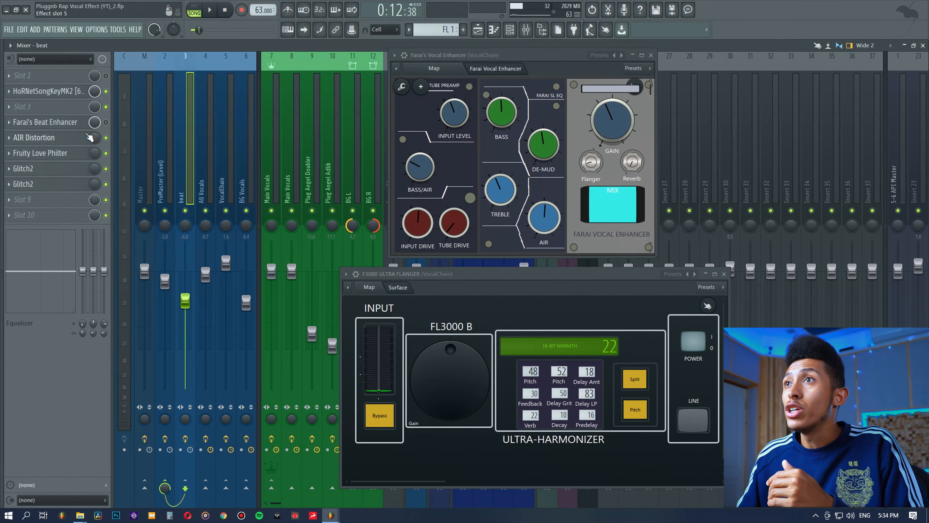
pyautogui.click(412, 281)
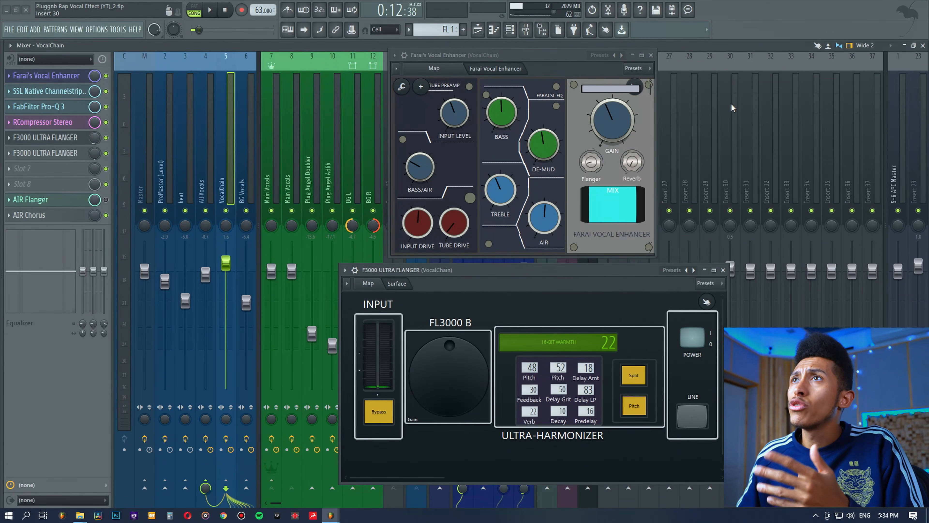
# - Close the F3000 ULTRA FLANGER and reposition the Farai's Vocal Enhancer window over the mixer
pyautogui.click(562, 59)
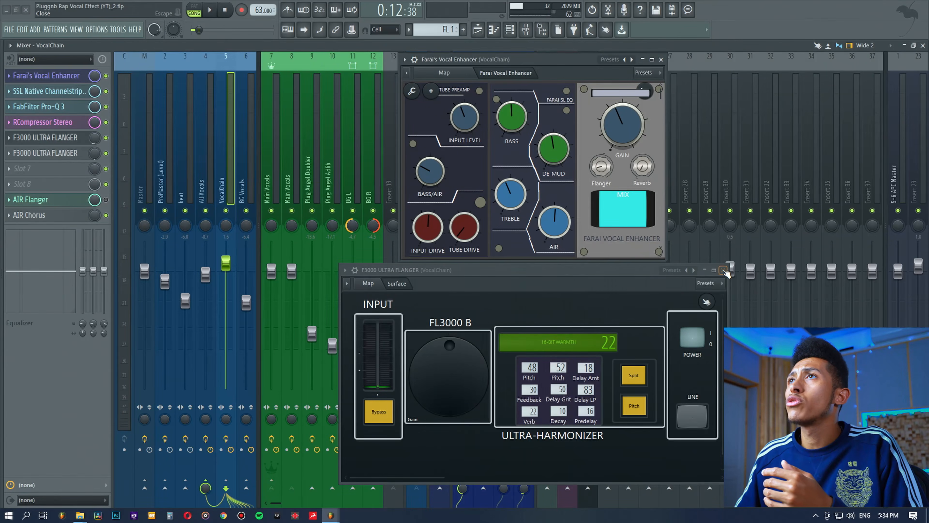
pyautogui.click(723, 270)
pyautogui.moveTo(555, 58); pyautogui.dragTo(584, 96)
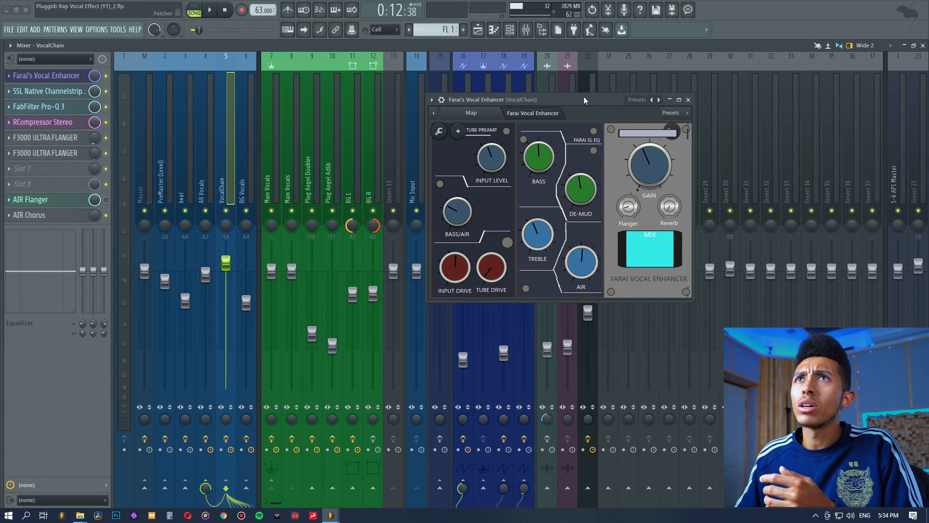
# - View the song arrangement in the playlist with the Vocal Enhancer still open, and return to the mixer
pyautogui.click(477, 31)
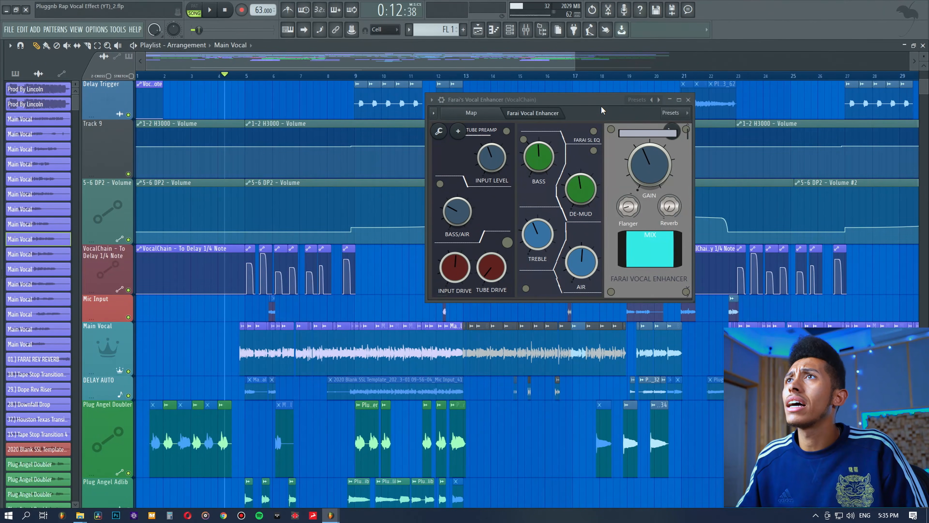
pyautogui.moveTo(595, 98); pyautogui.dragTo(589, 107)
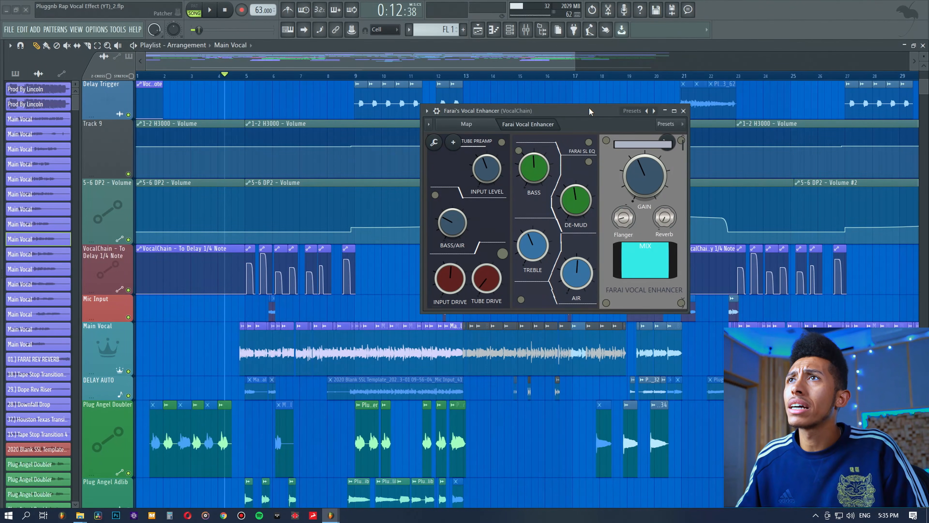
pyautogui.click(525, 30)
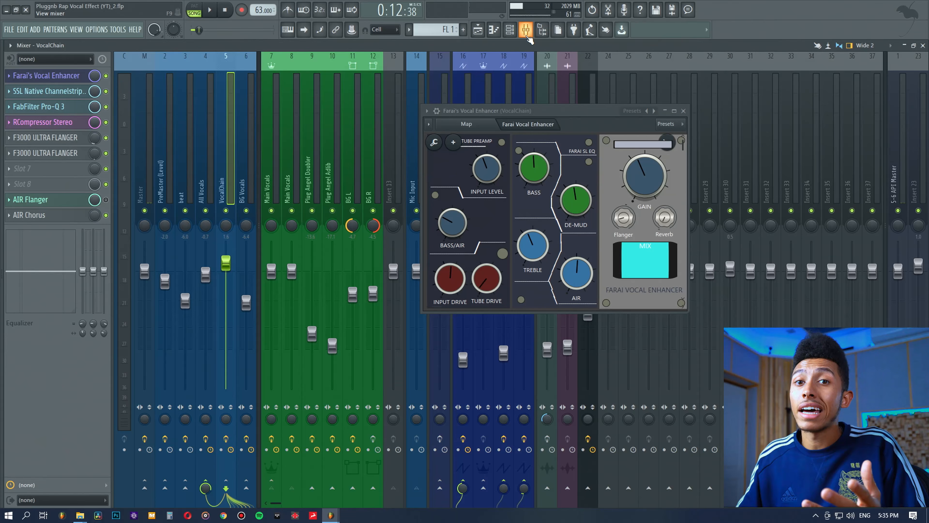
# - Play the song with only the first F3000 ULTRA FLANGER open, closing Farai's Vocal Enhancer
pyautogui.press('space')
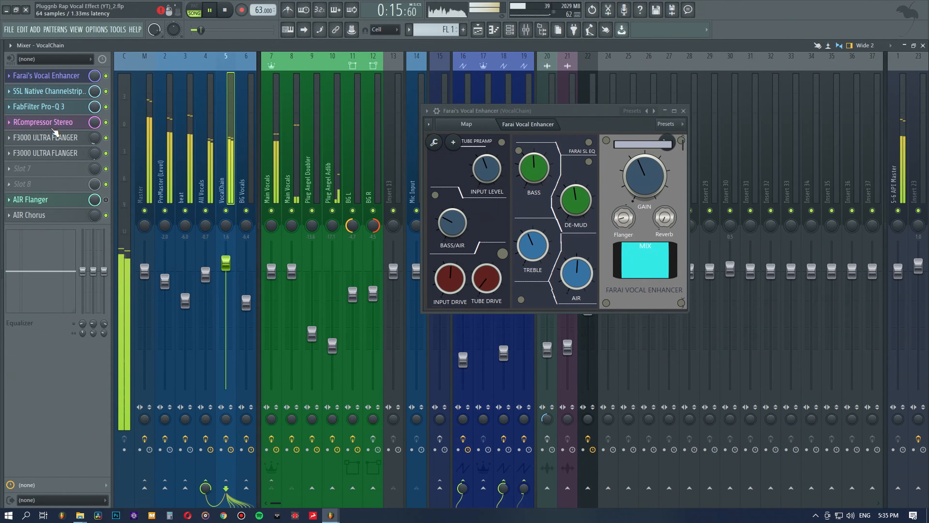
pyautogui.click(45, 137)
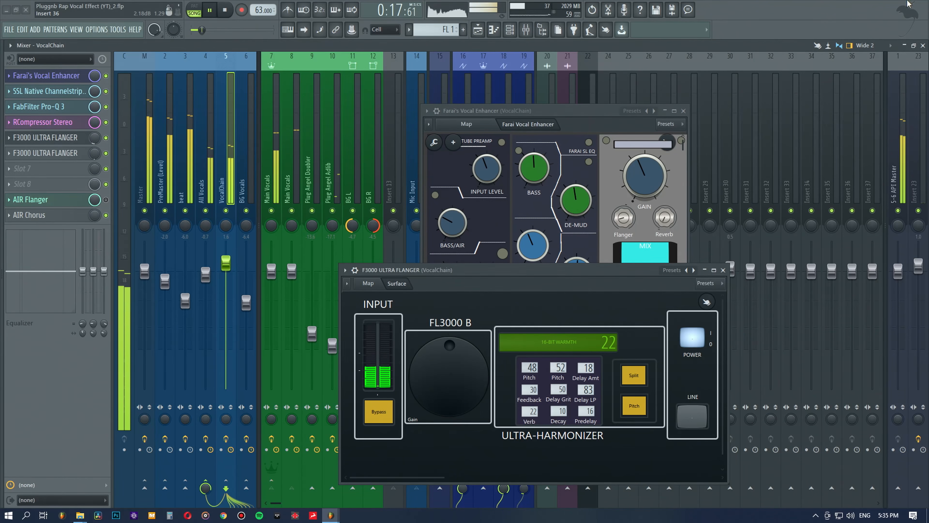
pyautogui.click(683, 111)
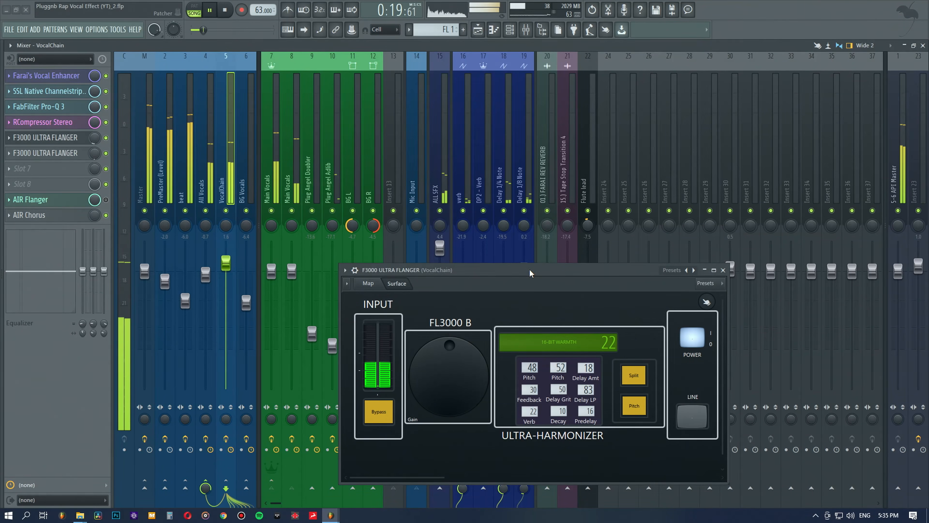
pyautogui.moveTo(529, 270); pyautogui.dragTo(631, 244)
# - Alternate between the playlist and the mixer during playback, keeping the flanger window out of the way
pyautogui.click(481, 35)
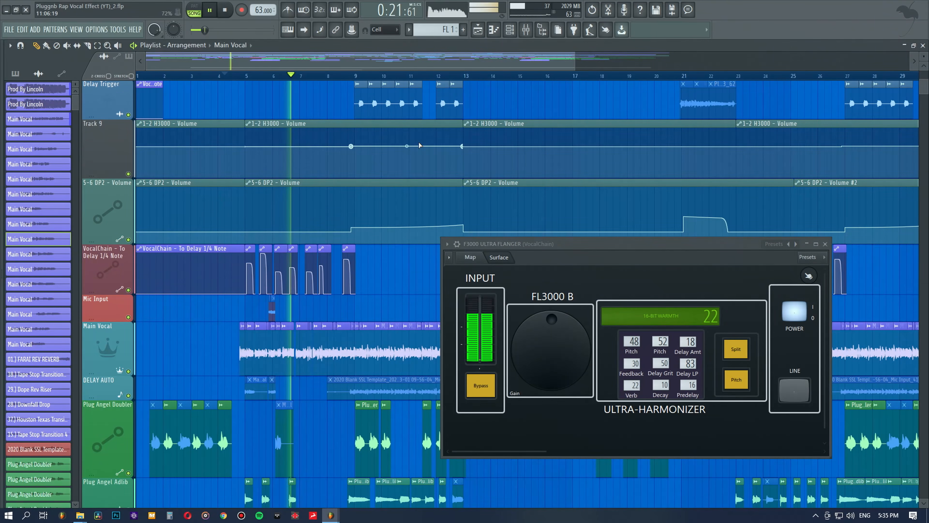
pyautogui.moveTo(517, 242); pyautogui.dragTo(522, 219)
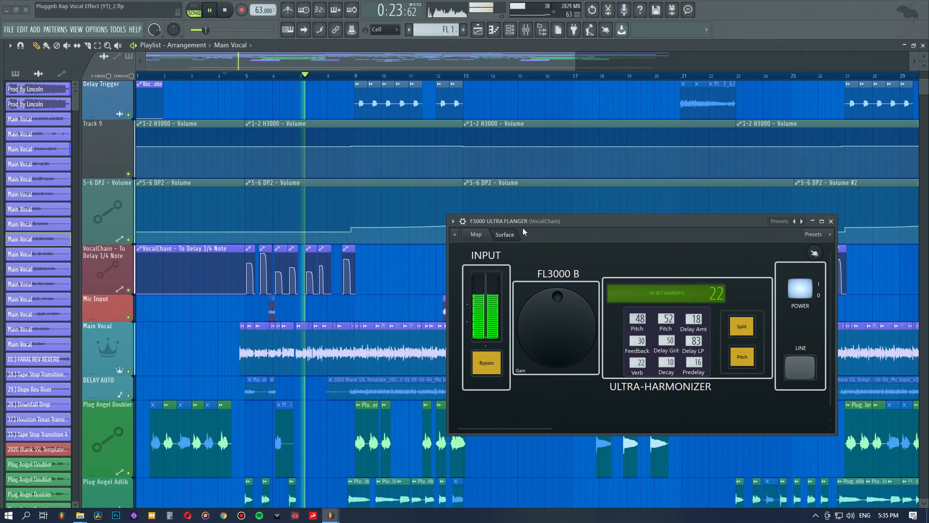
pyautogui.click(533, 30)
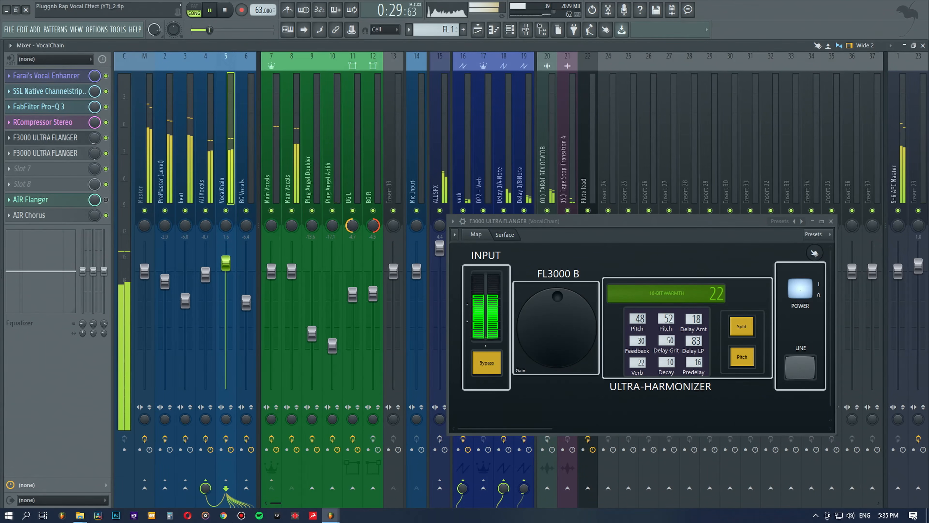
pyautogui.click(477, 29)
pyautogui.moveTo(548, 219); pyautogui.dragTo(579, 92)
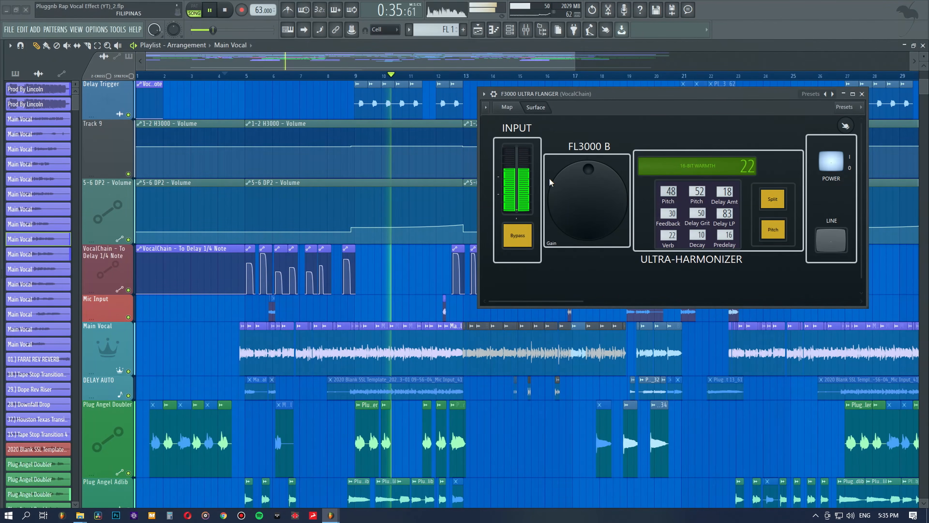
pyautogui.click(524, 29)
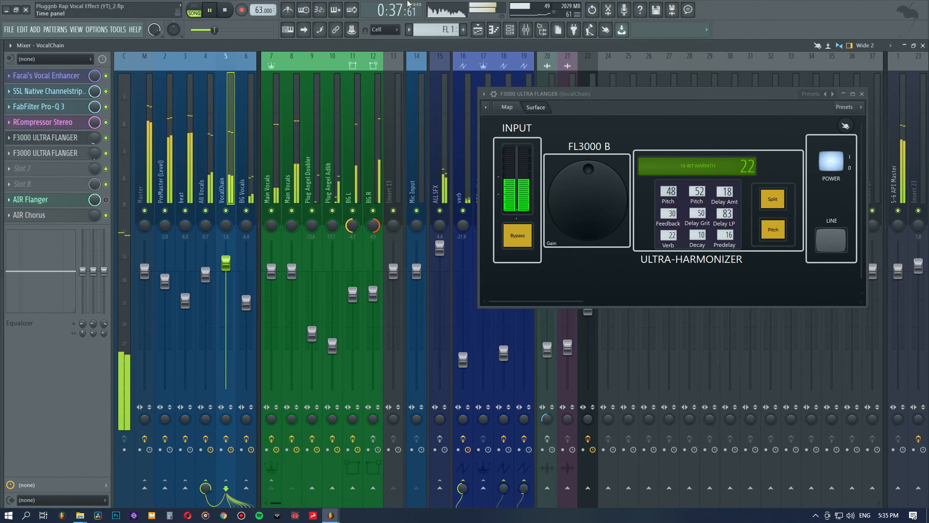
pyautogui.moveTo(602, 96); pyautogui.dragTo(584, 260)
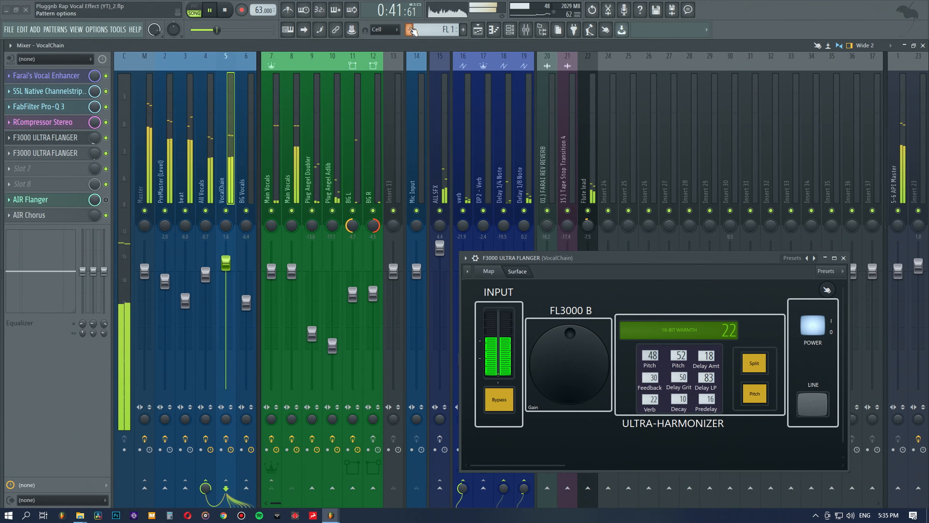
pyautogui.click(477, 29)
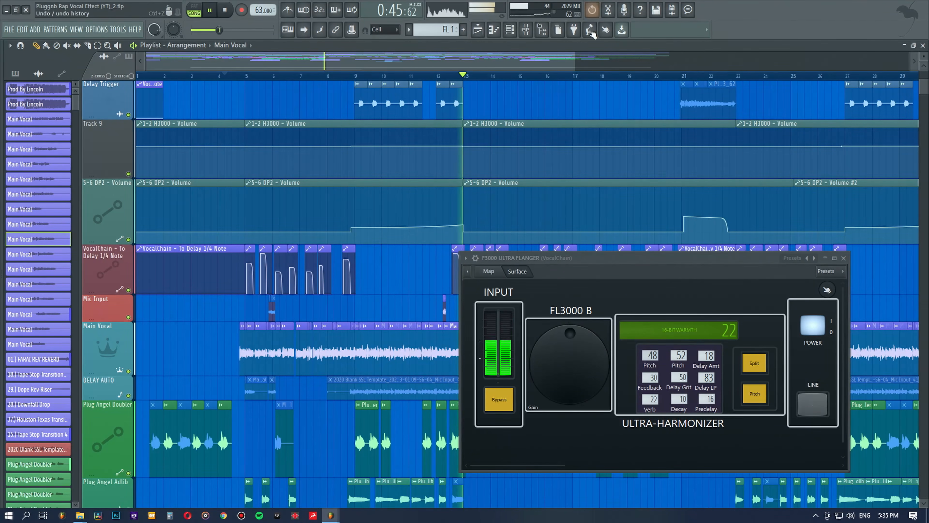
pyautogui.click(525, 29)
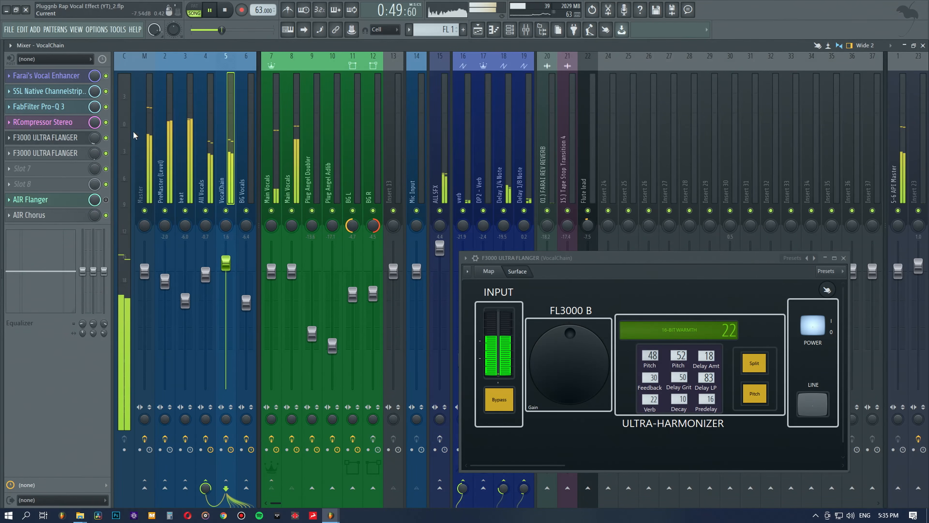
pyautogui.click(477, 30)
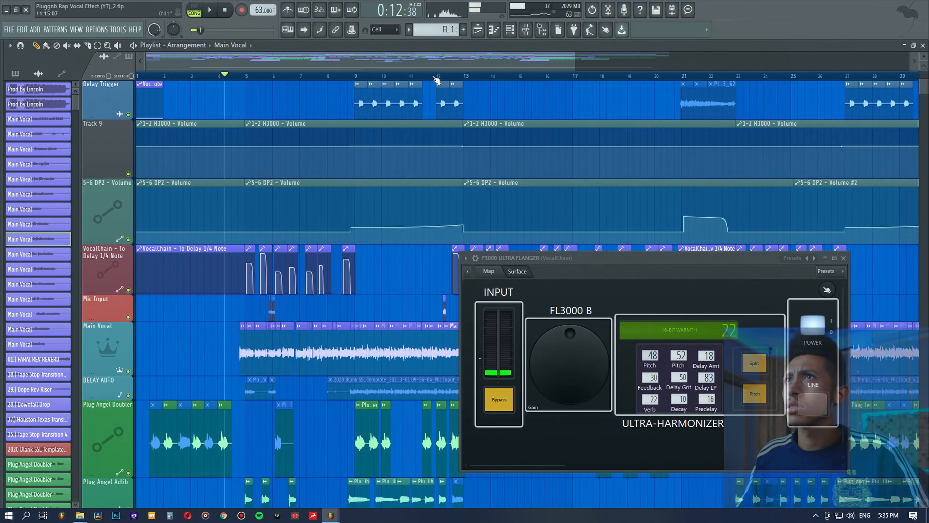
# - Place the playhead at about bar 12 and start playback from there with the mixer shown
pyautogui.click(440, 77)
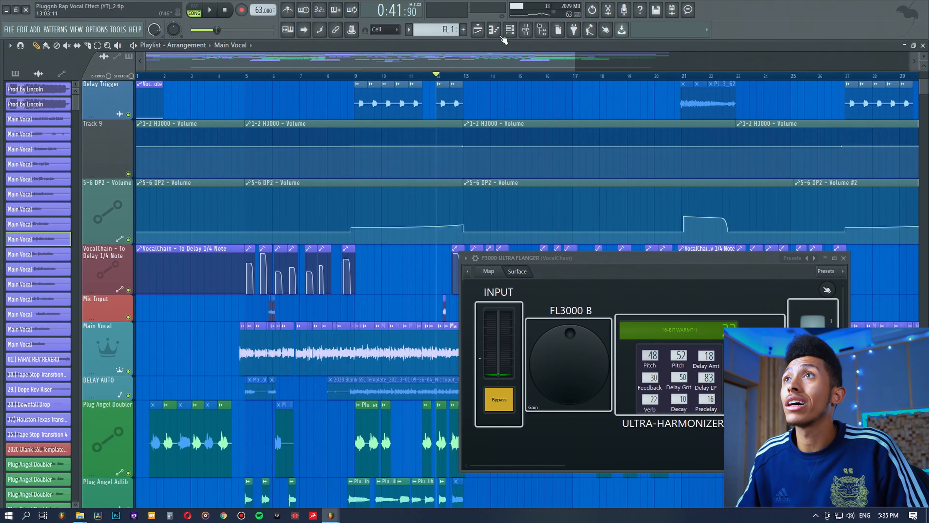
pyautogui.click(525, 30)
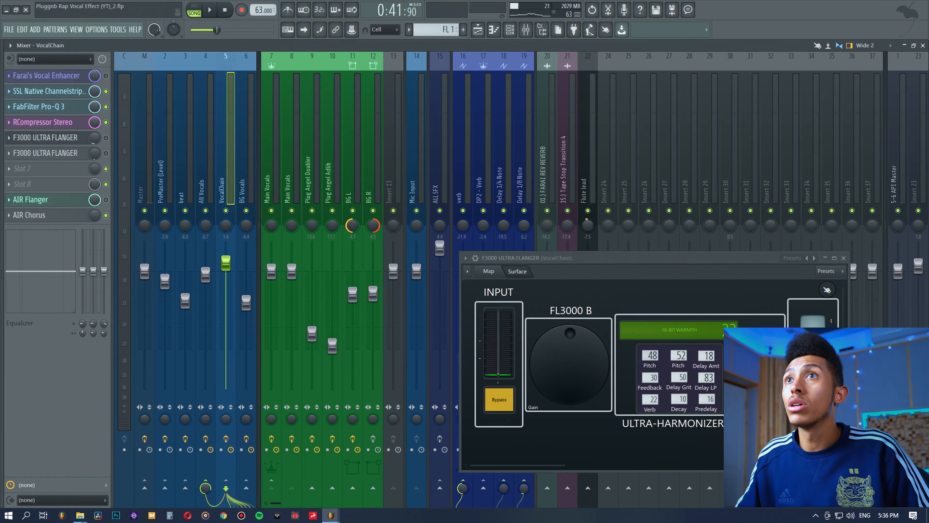
pyautogui.press('space')
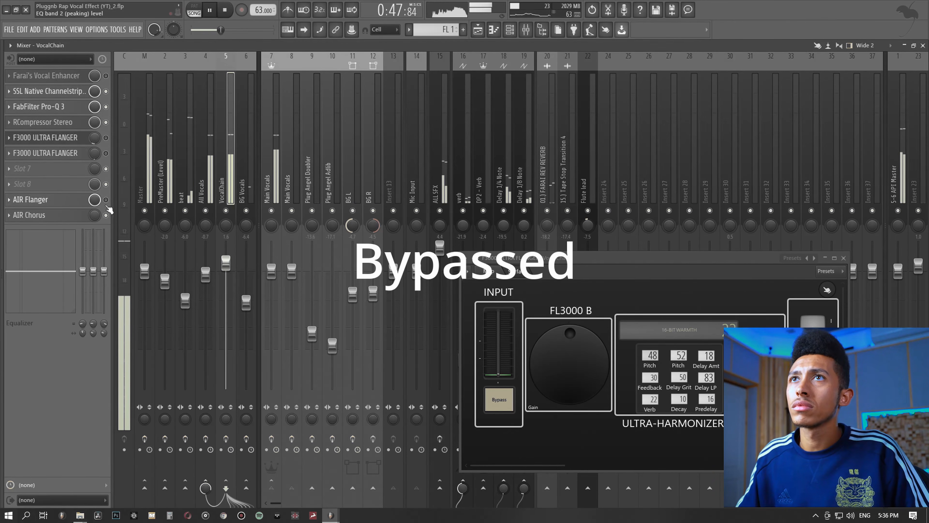
# - Compare the vocals by enabling and then bypassing Farai's Vocal Enhancer and both F3000 ULTRA FLANGER slots during playback, and stop the song
pyautogui.click(105, 76)
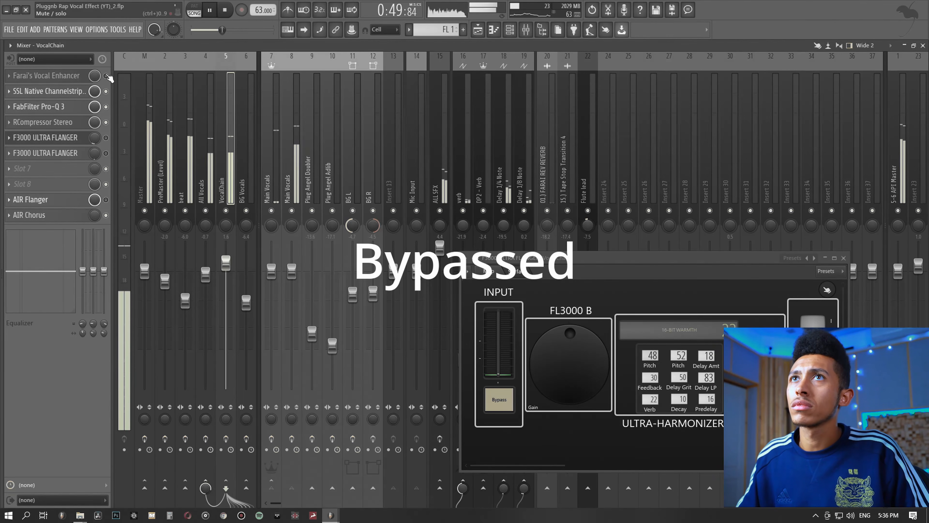
pyautogui.click(106, 138)
pyautogui.click(106, 153)
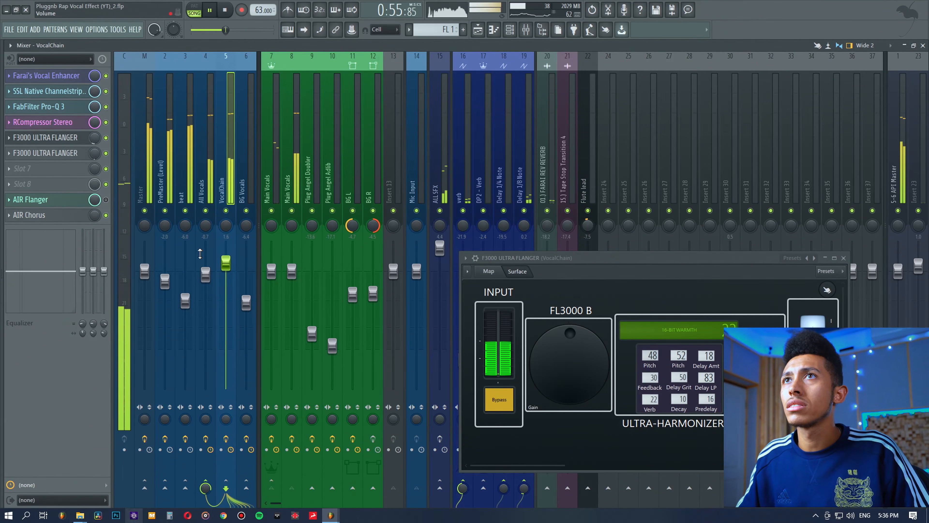
pyautogui.click(106, 76)
pyautogui.click(106, 137)
pyautogui.click(105, 154)
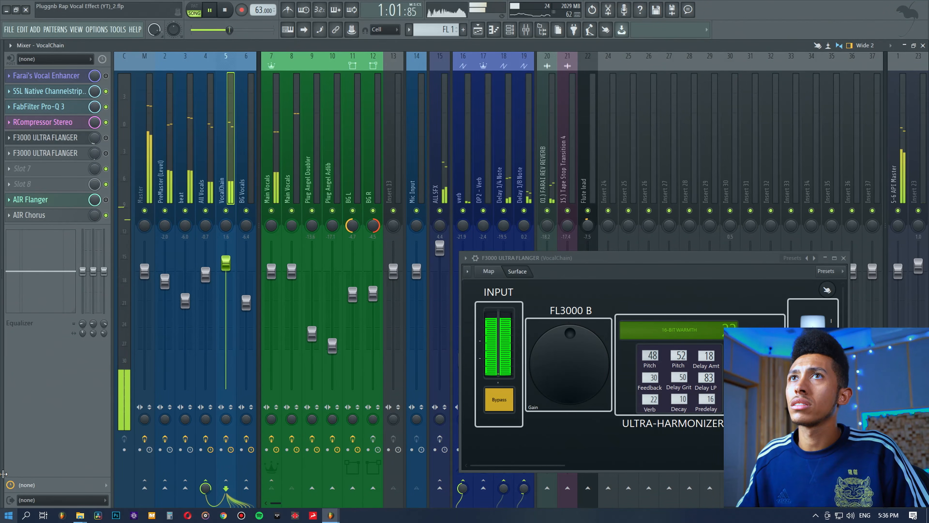
pyautogui.press('space')
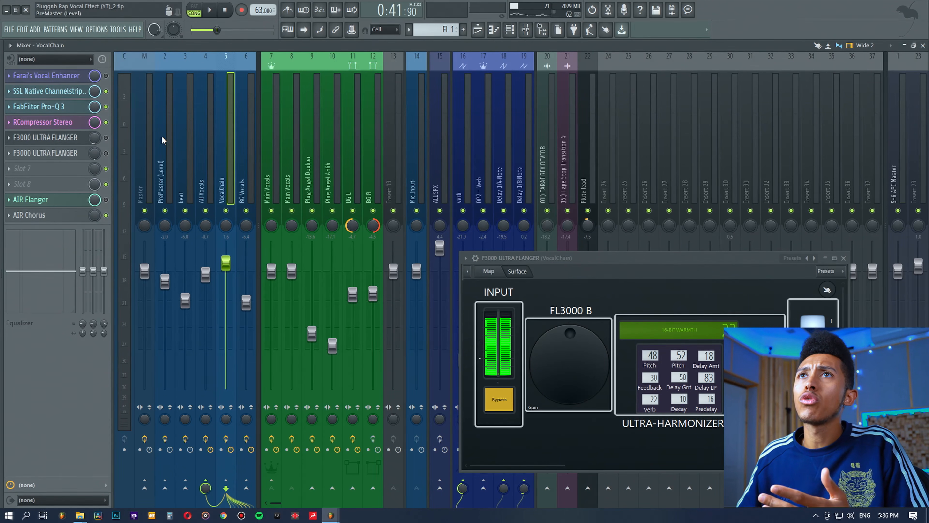
# - Enable Farai's Vocal Enhancer and both F3000 ULTRA FLANGER slots on VocalChain again, and open the three effects
pyautogui.click(105, 137)
pyautogui.click(106, 154)
pyautogui.click(70, 139)
pyautogui.click(71, 155)
pyautogui.click(67, 77)
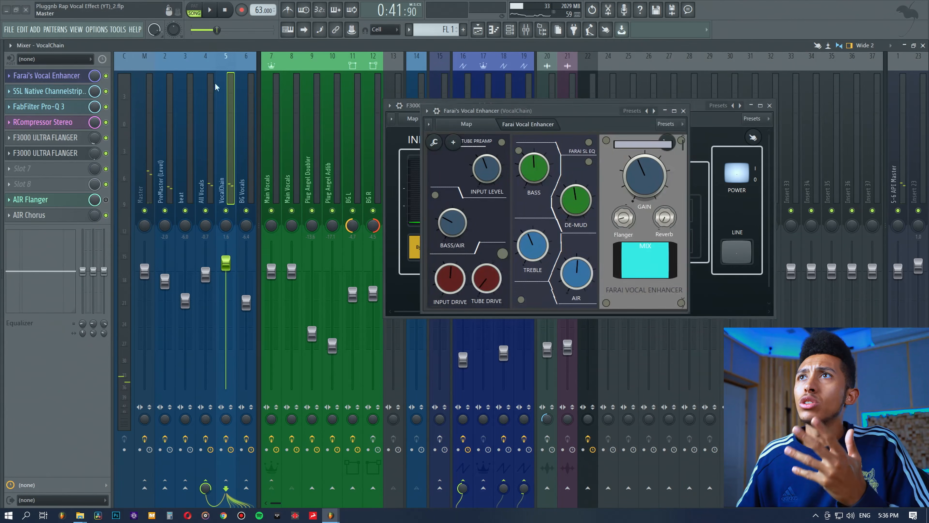
pyautogui.moveTo(538, 110); pyautogui.dragTo(531, 132)
# - Load the Airwindows BussColors4 effect on VocalChain and place it in slot 2, directly after Farai's Vocal Enhancer
pyautogui.click(22, 169)
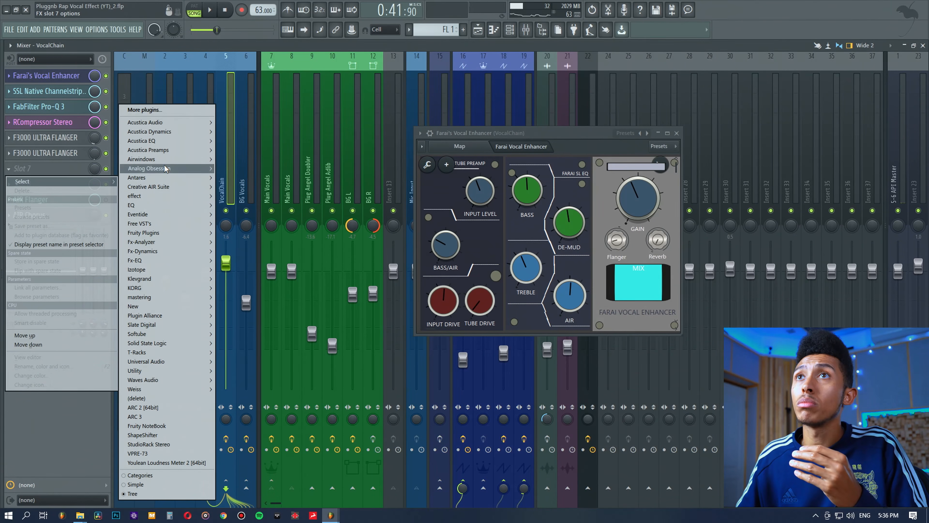
pyautogui.moveTo(190, 159)
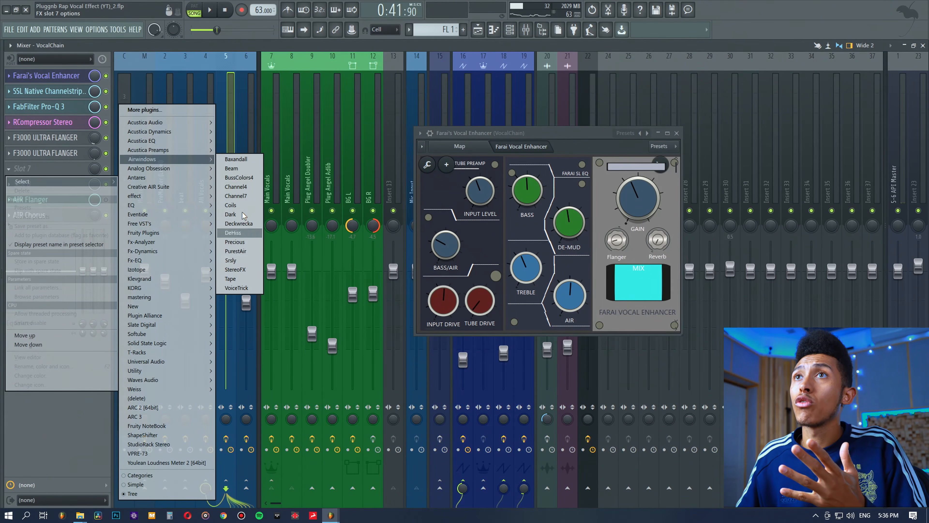
pyautogui.click(244, 178)
pyautogui.moveTo(84, 168); pyautogui.dragTo(46, 108)
pyautogui.moveTo(46, 107); pyautogui.dragTo(46, 91)
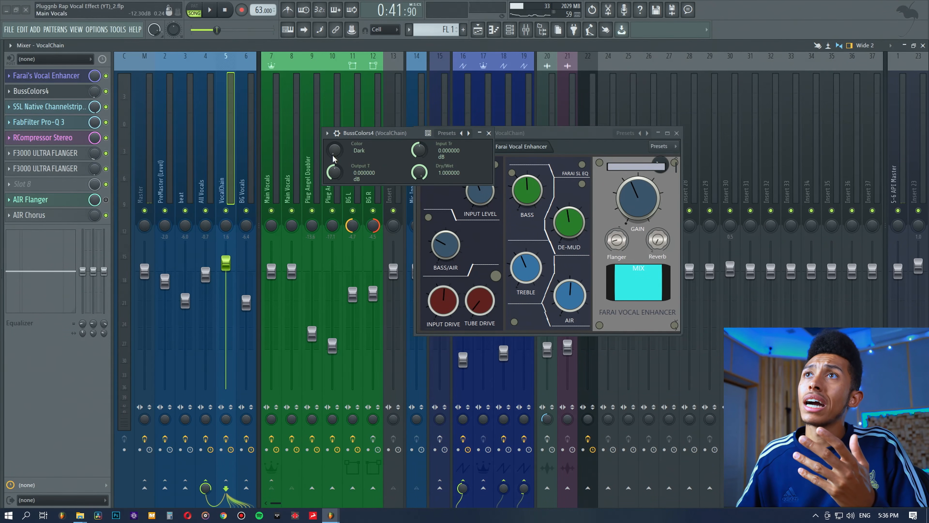
# - Set the BussColors4 input trim to about 4.59 dB and its output trim to about -4.41 dB
pyautogui.moveTo(418, 149); pyautogui.dragTo(419, 141)
pyautogui.moveTo(333, 172); pyautogui.dragTo(333, 180)
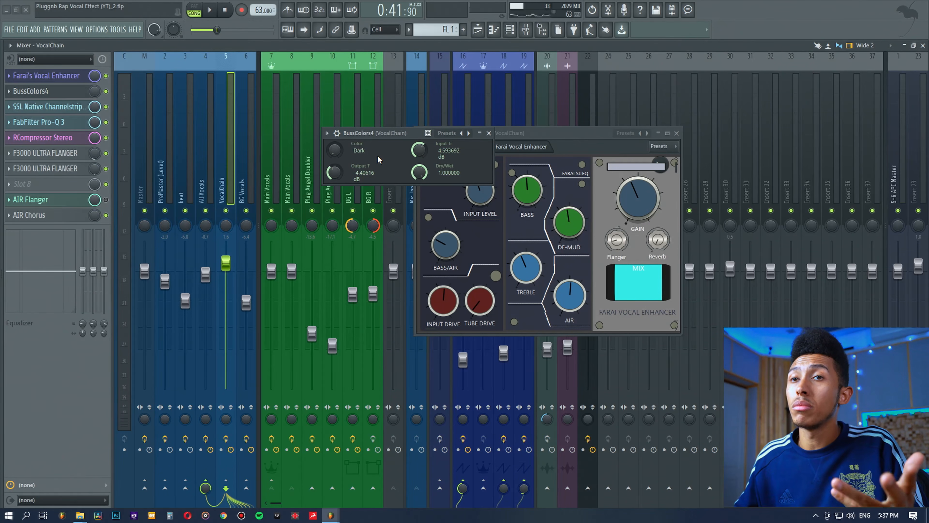
# - Try the Rock and Lush color modes in BussColors4, and close the effect's window
pyautogui.moveTo(329, 152); pyautogui.dragTo(328, 147)
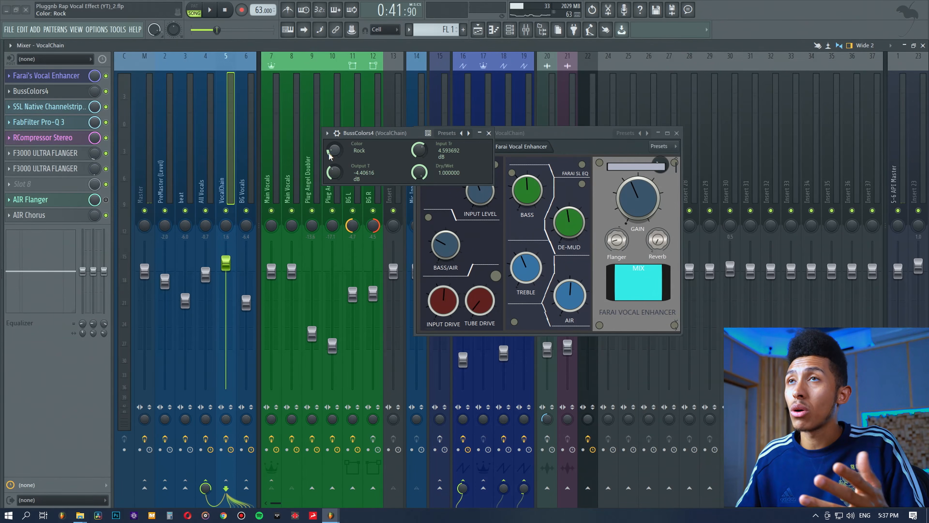
pyautogui.scroll(-1, 329, 153)
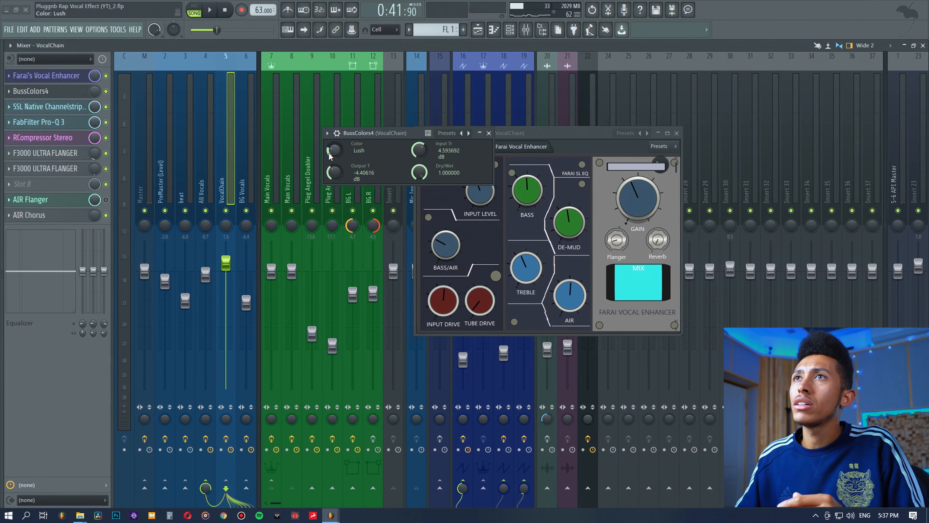
pyautogui.click(59, 76)
pyautogui.click(60, 78)
pyautogui.moveTo(379, 133); pyautogui.dragTo(302, 137)
pyautogui.click(414, 138)
# - Reposition the Farai's Vocal Enhancer window and copy the value of its Input Level knob
pyautogui.moveTo(443, 132); pyautogui.dragTo(334, 131)
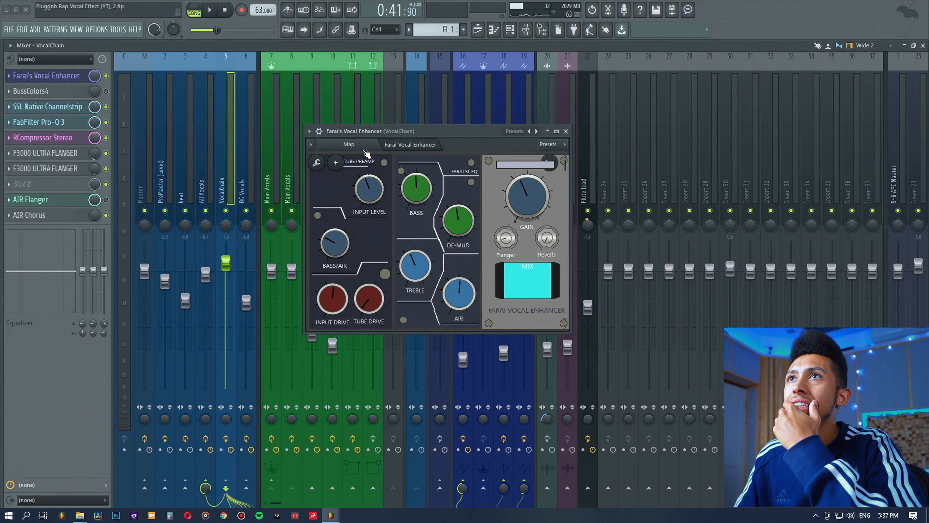
pyautogui.rightClick(377, 188)
pyautogui.click(394, 222)
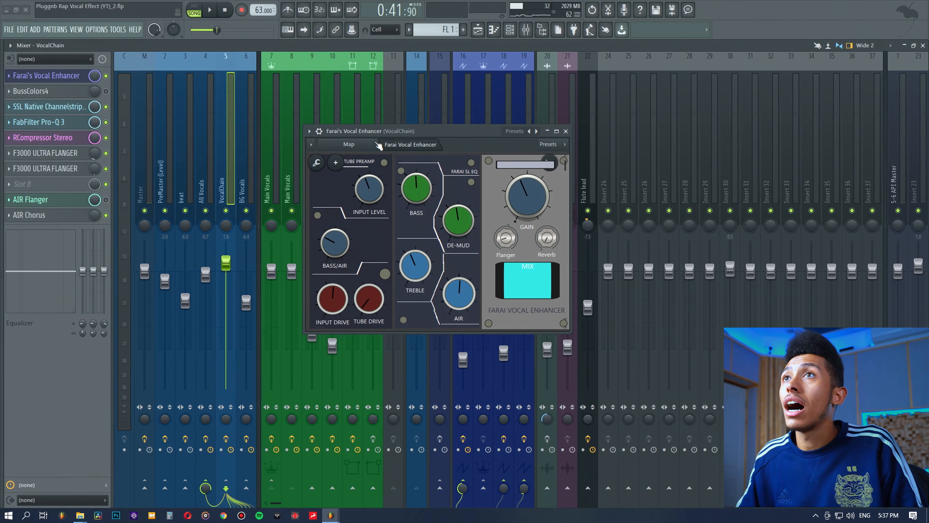
pyautogui.moveTo(374, 132); pyautogui.dragTo(390, 136)
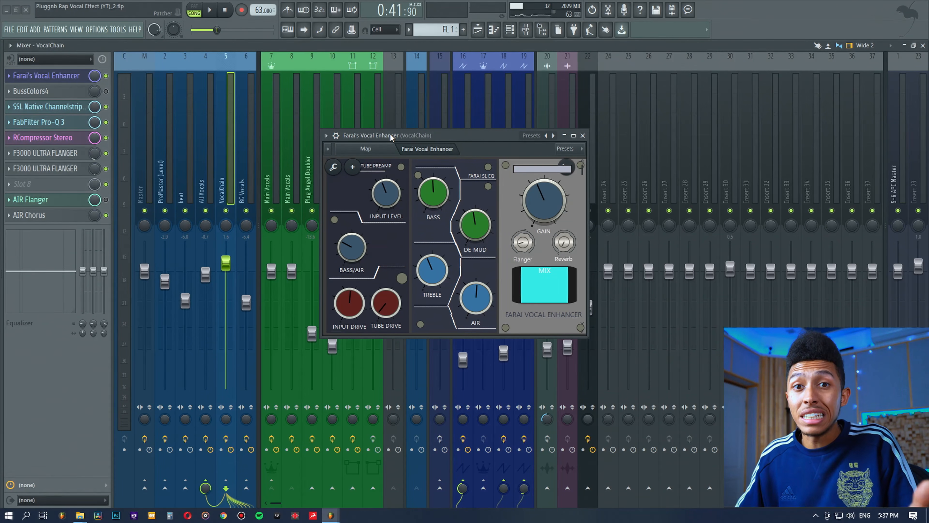
pyautogui.moveTo(390, 136); pyautogui.dragTo(391, 122)
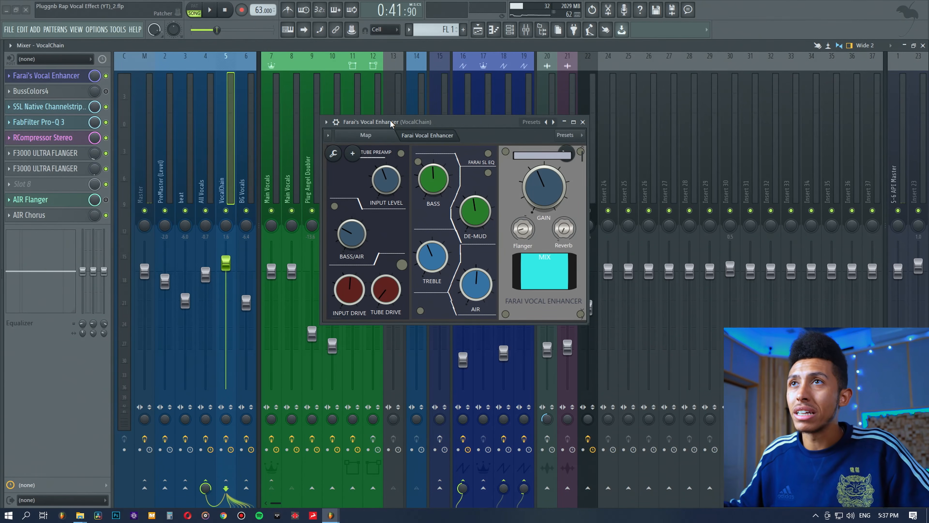
pyautogui.rightClick(386, 185)
pyautogui.click(400, 216)
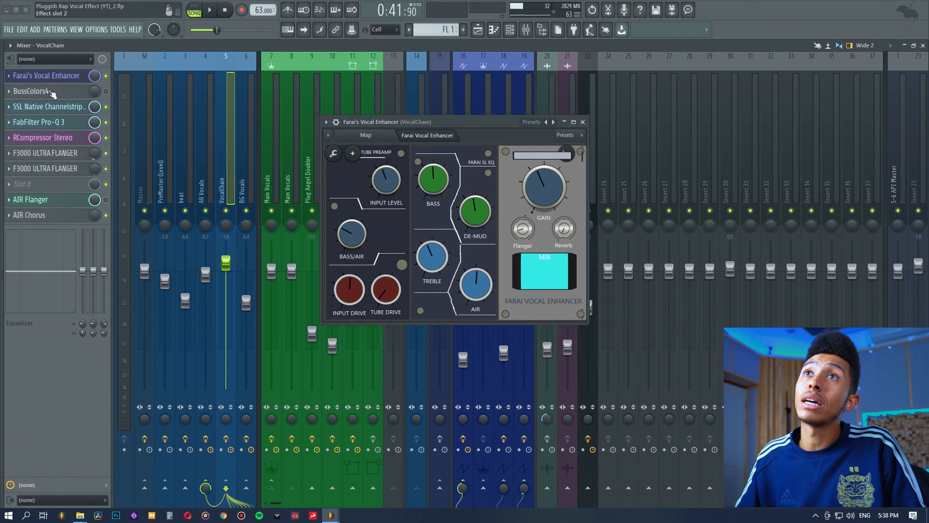
# - Change the BussColors4 color to Punch, and return to Farai's Vocal Enhancer
pyautogui.click(31, 90)
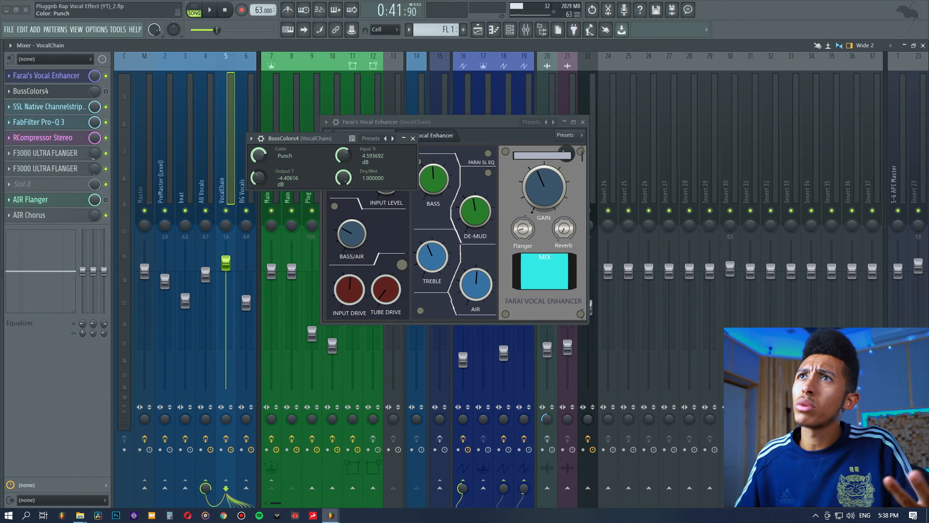
pyautogui.click(70, 95)
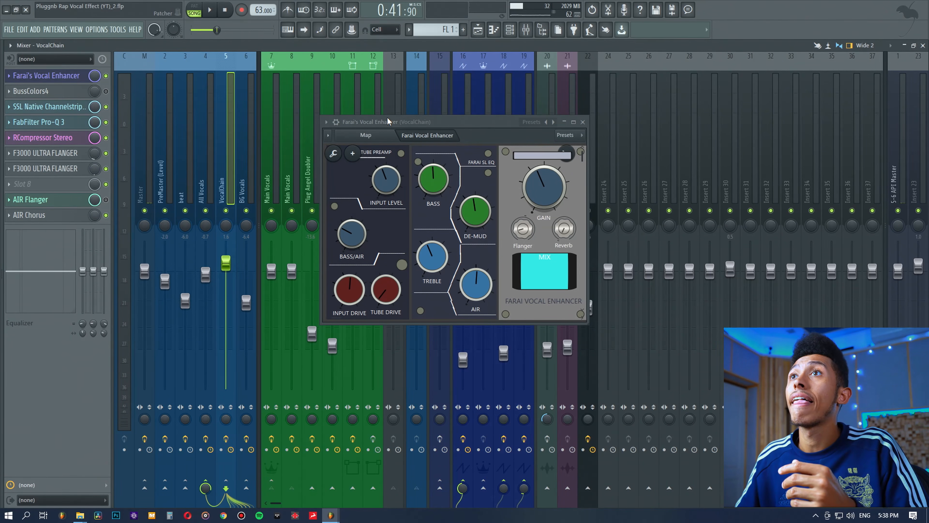
pyautogui.moveTo(391, 123); pyautogui.dragTo(390, 111)
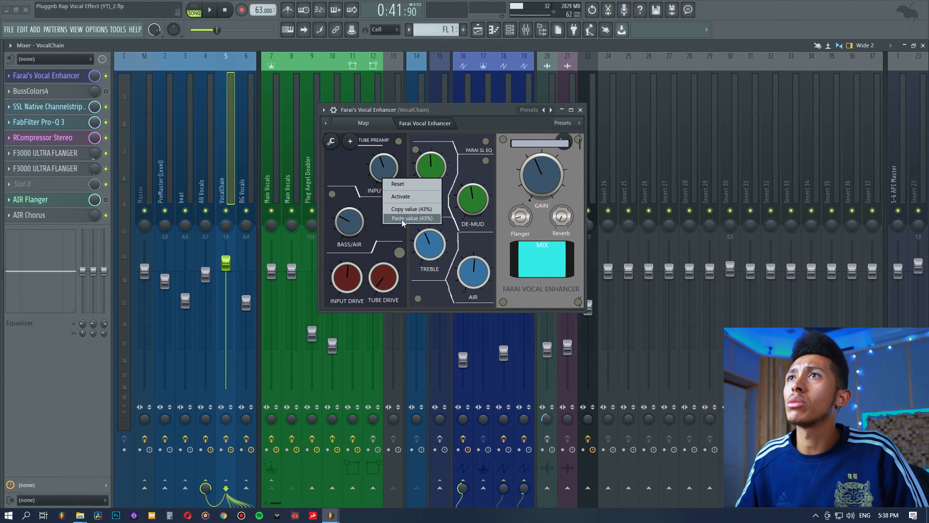
# - Audition a higher Input Level in Farai's Vocal Enhancer during playback, restore the copied 43% value, and stop the song
pyautogui.press('space')
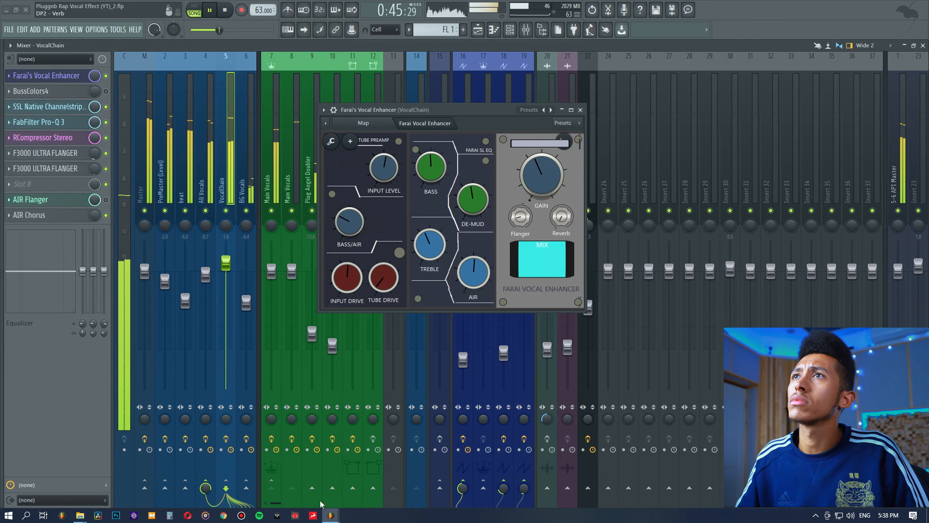
pyautogui.rightClick(381, 158)
pyautogui.click(399, 198)
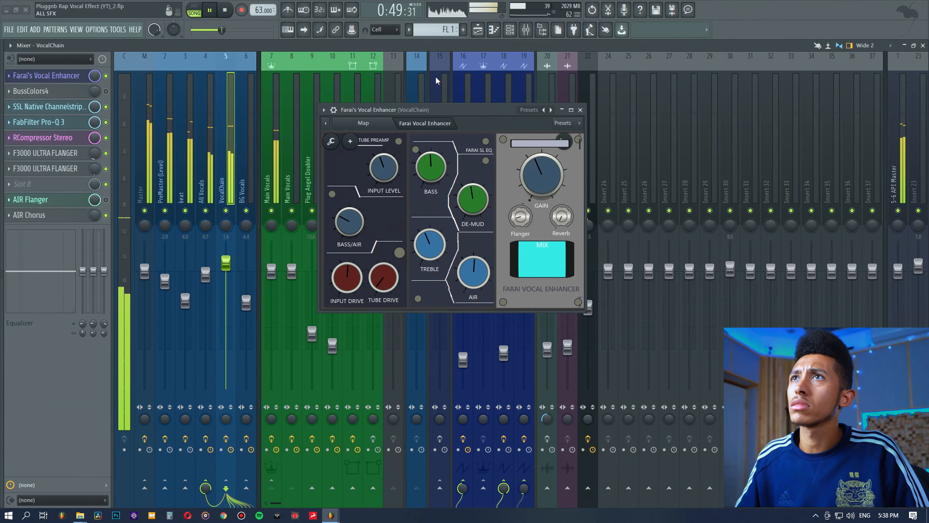
pyautogui.press('space')
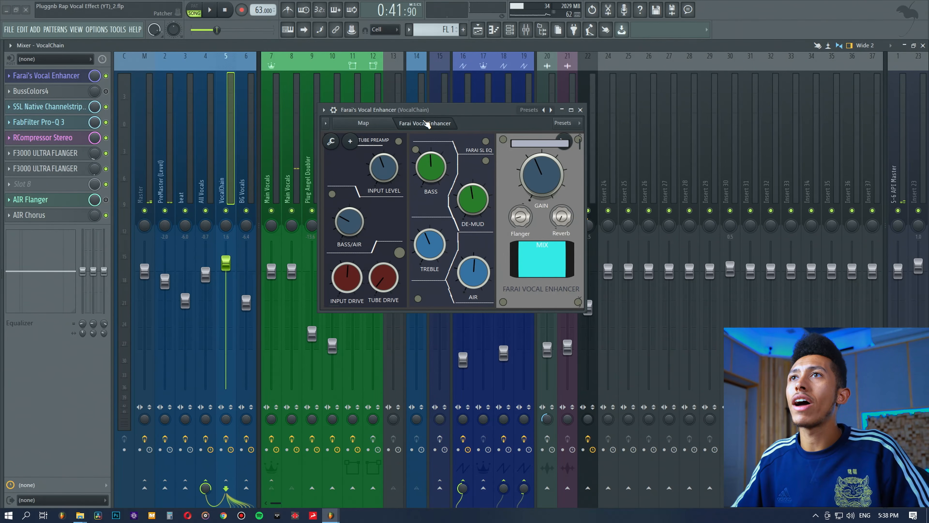
# - Copy the Tube Drive value in Farai's Vocal Enhancer, audition higher drive up to 36% during playback, and restore the copied 4%
pyautogui.rightClick(383, 280)
pyautogui.click(401, 311)
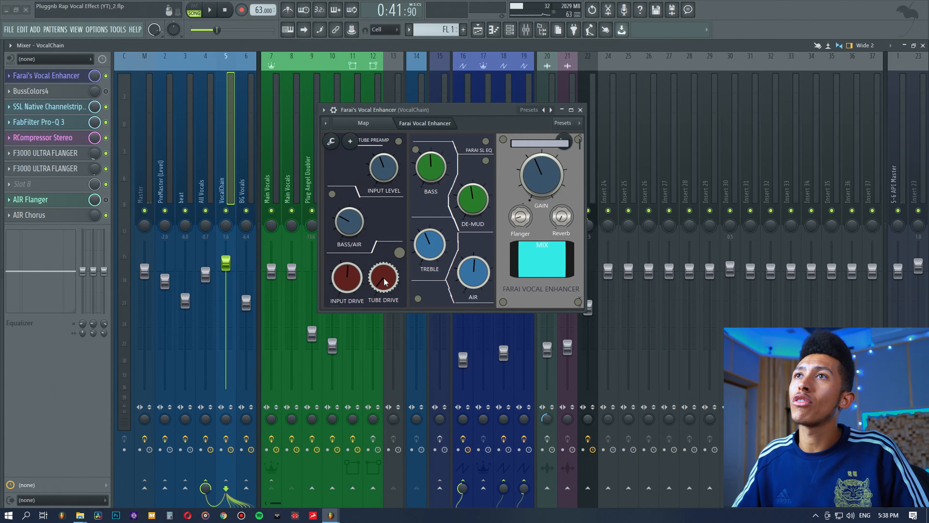
pyautogui.rightClick(385, 281)
pyautogui.click(395, 307)
pyautogui.press('space')
pyautogui.moveTo(383, 279); pyautogui.dragTo(383, 247)
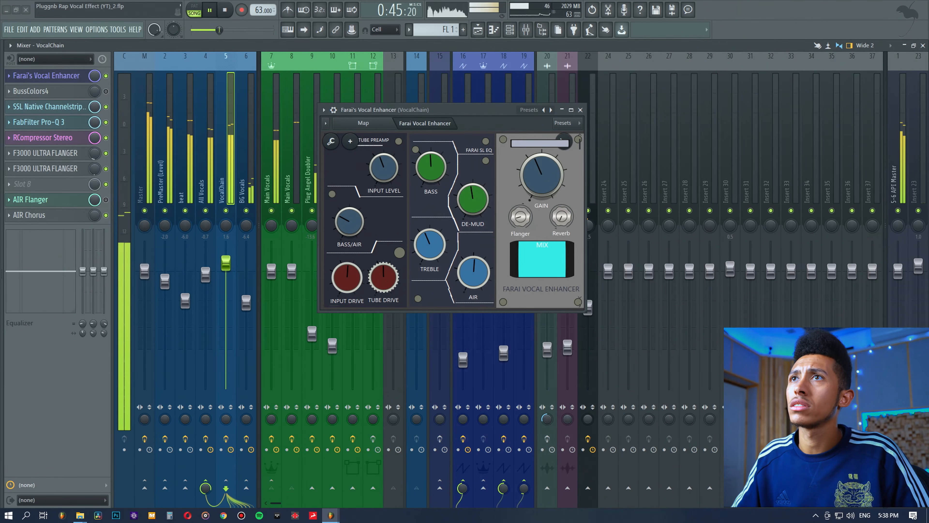
pyautogui.moveTo(384, 277)
pyautogui.mouseDown()
pyautogui.moveTo(383, 297)
pyautogui.moveTo(383, 285)
pyautogui.mouseUp()
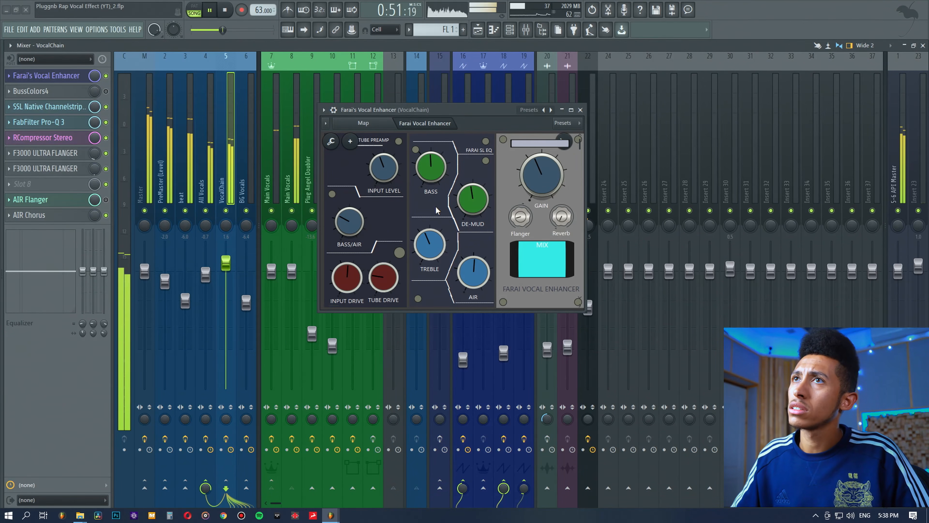
pyautogui.moveTo(391, 275); pyautogui.dragTo(390, 271)
pyautogui.rightClick(385, 280)
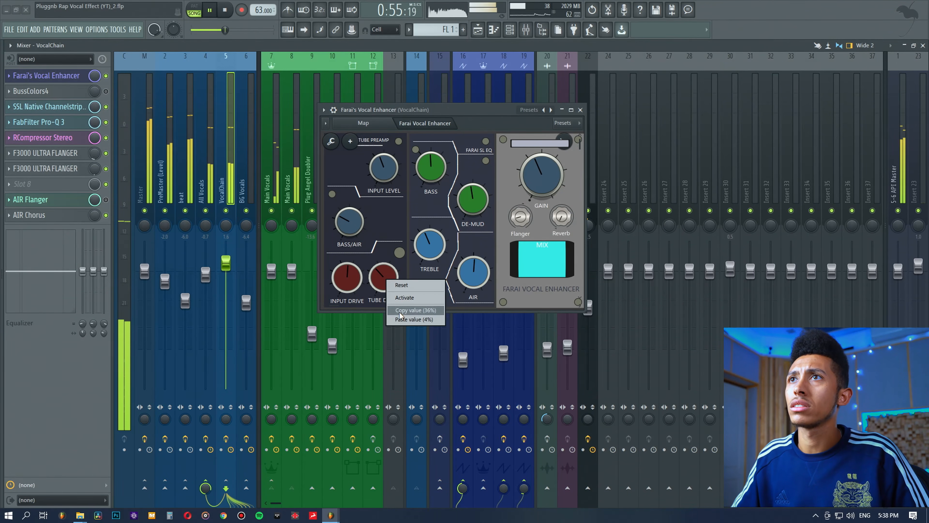
pyautogui.click(402, 320)
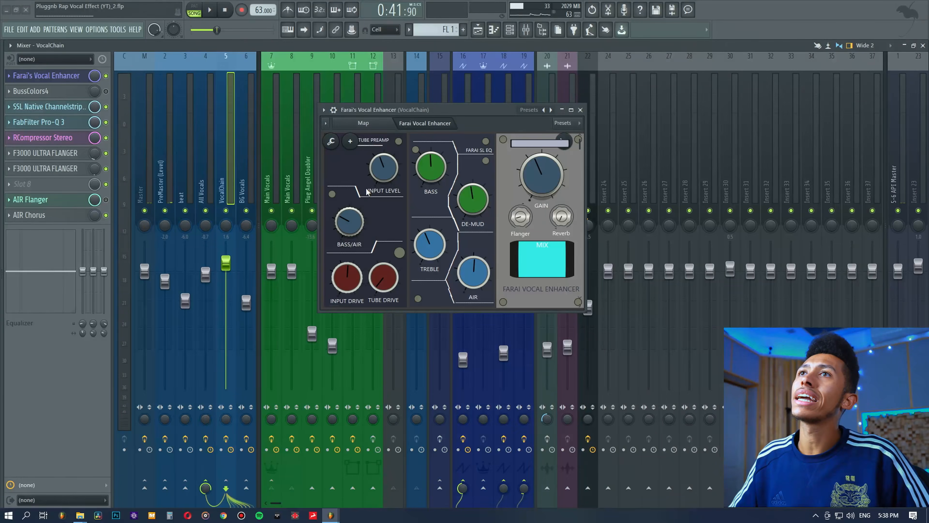
# - Copy the Bass/Air value in Farai's Vocal Enhancer, audition 9% and higher settings during playback, and restore the copied 30%
pyautogui.rightClick(349, 223)
pyautogui.click(369, 255)
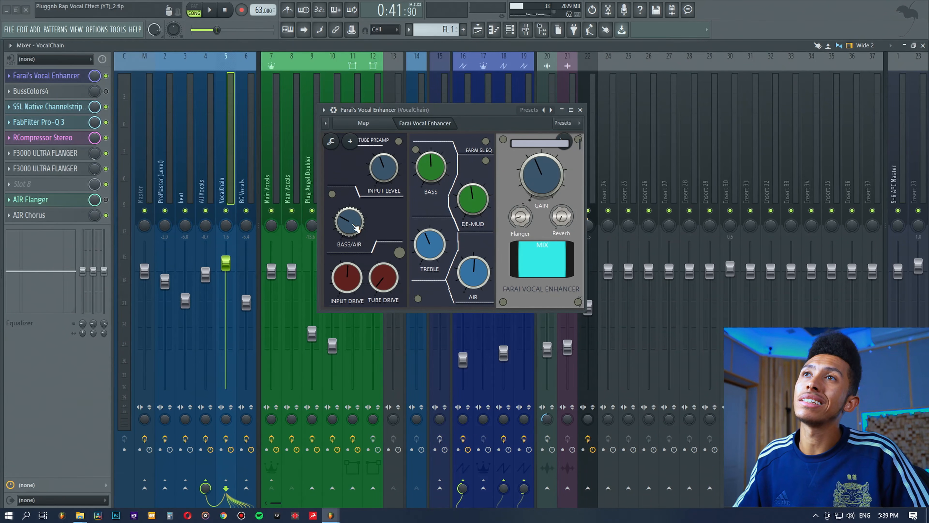
pyautogui.rightClick(350, 223)
pyautogui.click(363, 255)
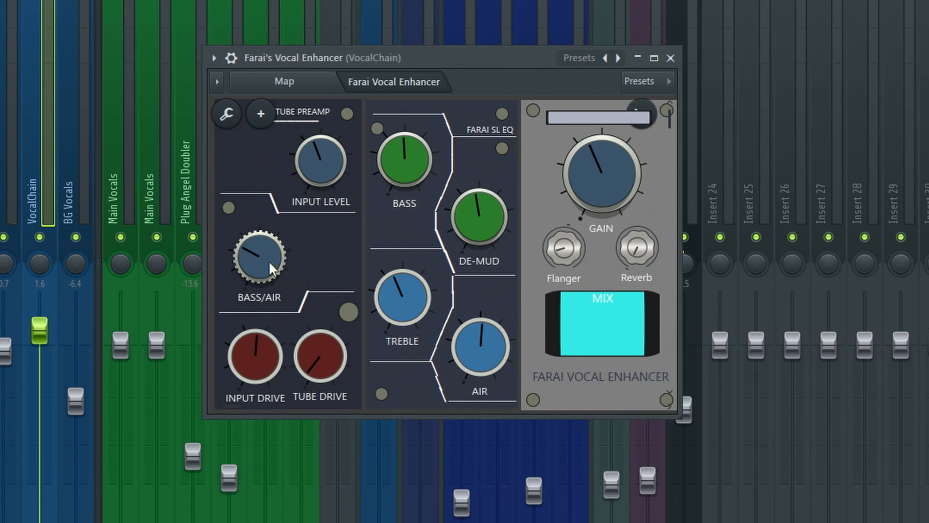
pyautogui.moveTo(353, 229); pyautogui.dragTo(353, 214)
pyautogui.moveTo(259, 256); pyautogui.dragTo(260, 299)
pyautogui.rightClick(258, 254)
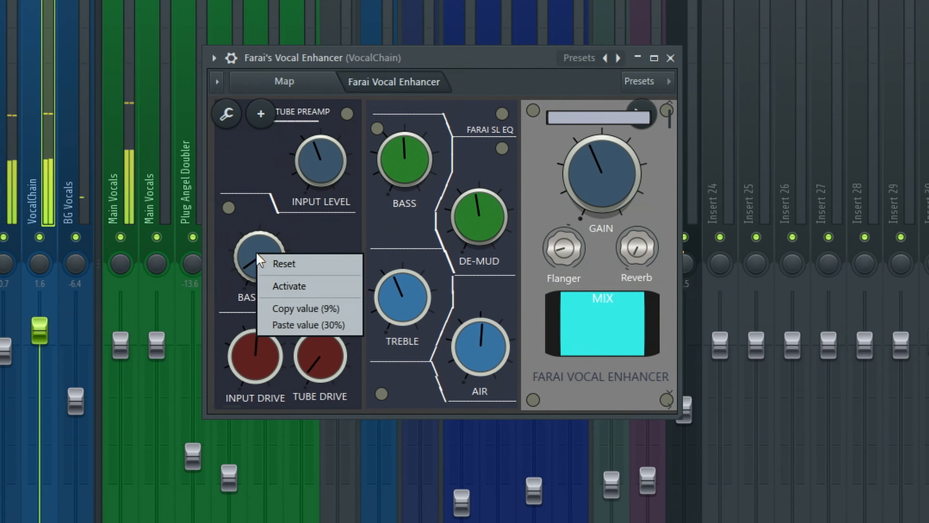
pyautogui.click(299, 325)
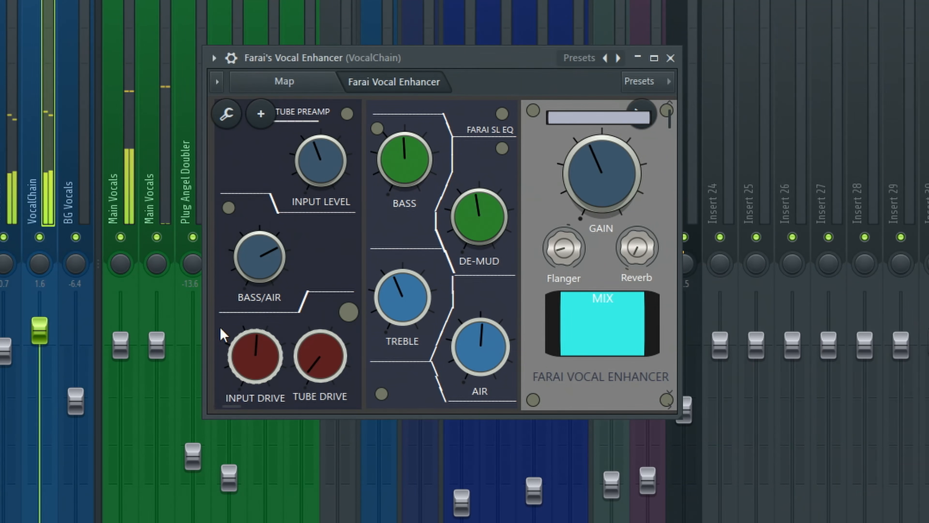
pyautogui.rightClick(251, 262)
pyautogui.click(290, 332)
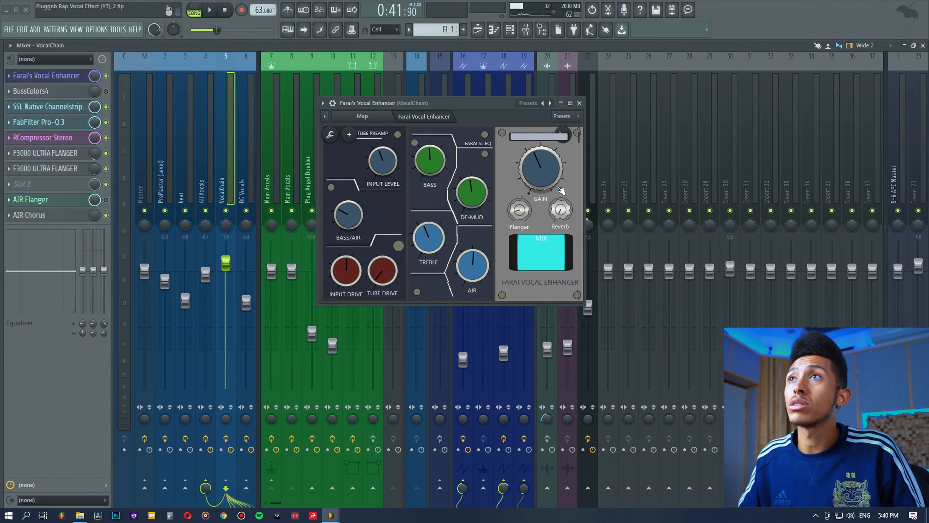
# - Close Farai's Vocal Enhancer and play the song to hear the VocalChain effects, stopping it at the end
pyautogui.click(580, 104)
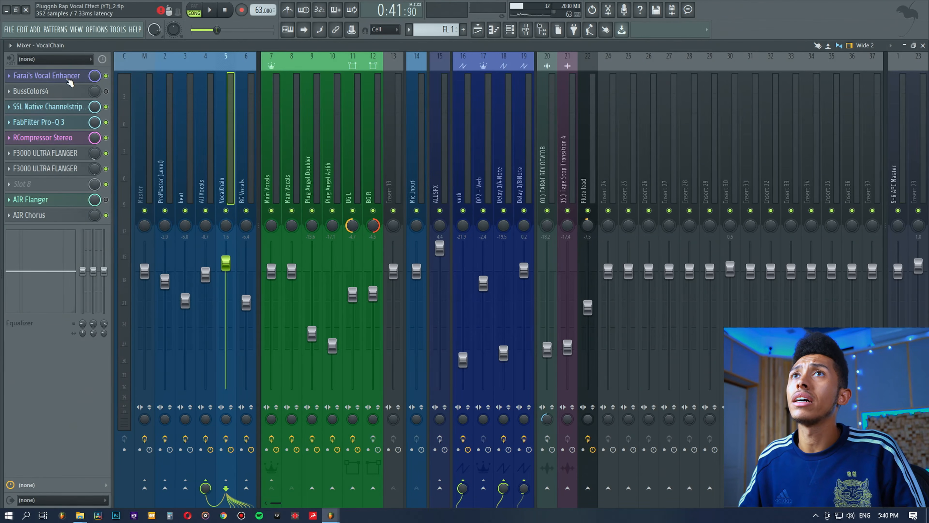
pyautogui.press('space')
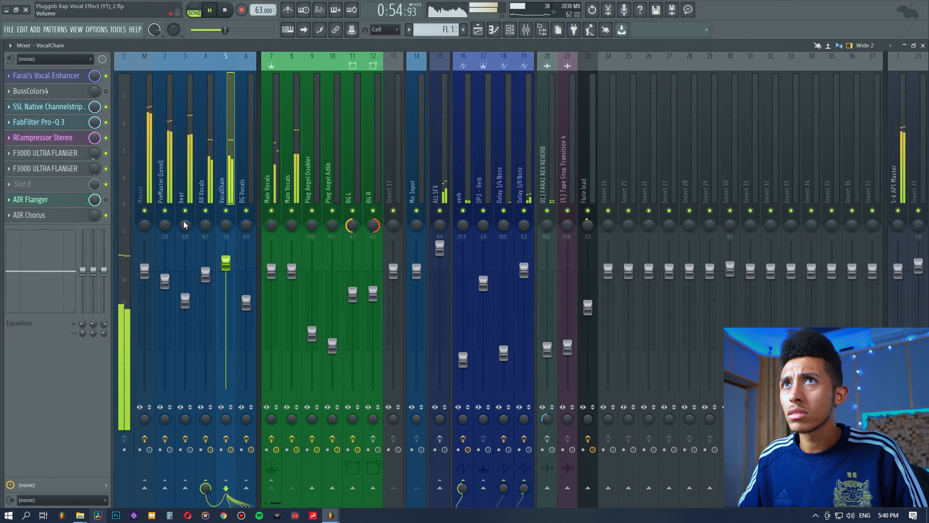
pyautogui.press('space')
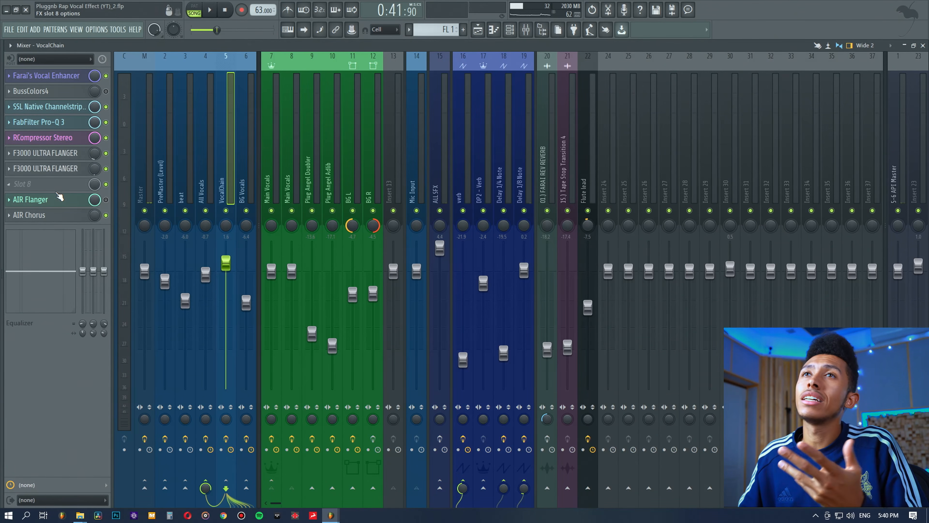
# - Browse the Fruity Plugins available for the empty slot 8 on VocalChain without loading one
pyautogui.click(57, 185)
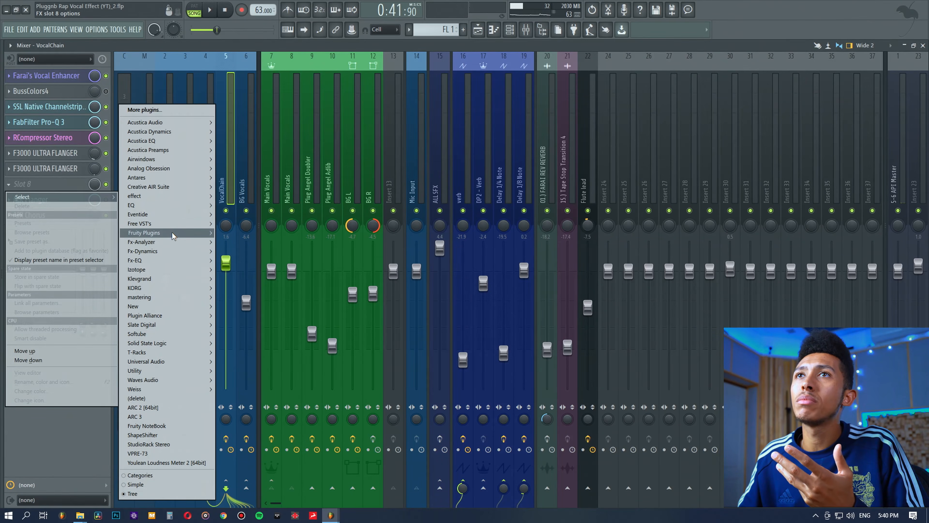
pyautogui.moveTo(169, 232)
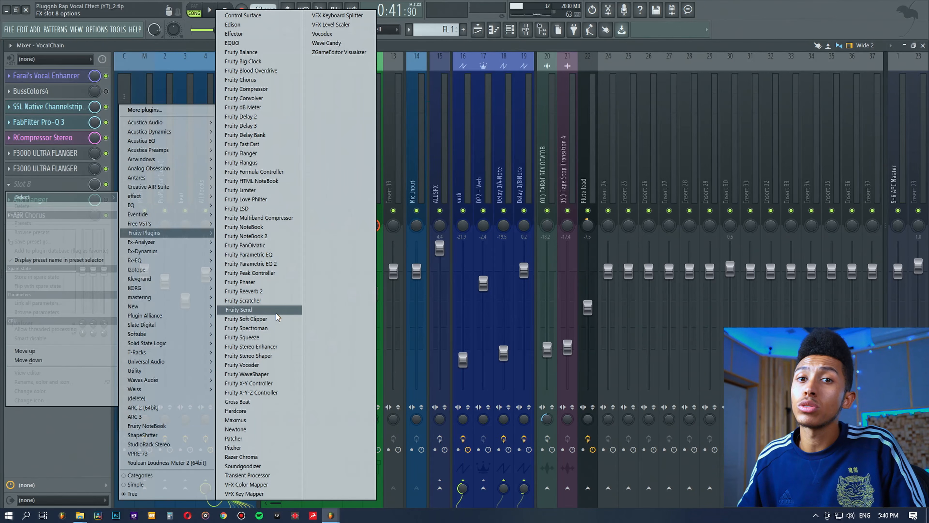
pyautogui.press('Escape')
pyautogui.press('Escape')
pyautogui.press('Escape')
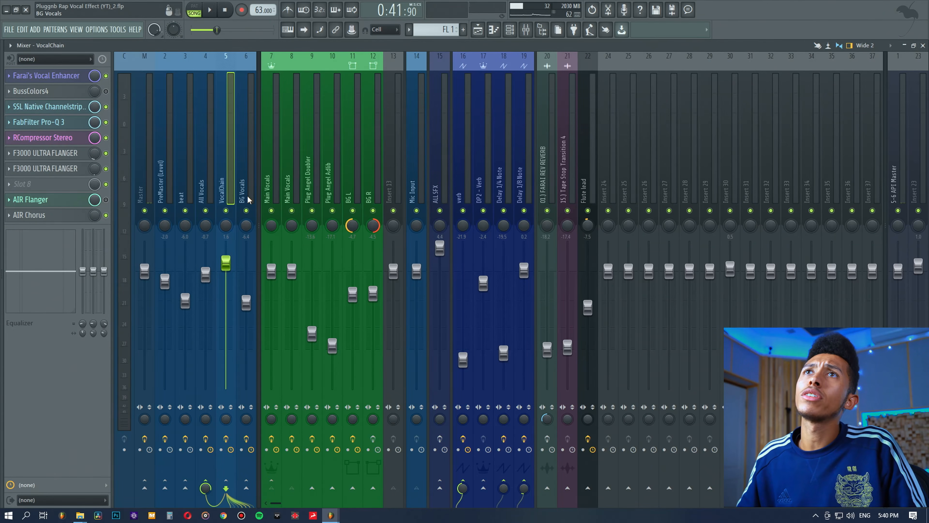
# - Review the settings of SSL Native Channelstrip, FabFilter Pro-Q 3 and RCompressor Stereo on VocalChain, closing each effect
pyautogui.click(39, 107)
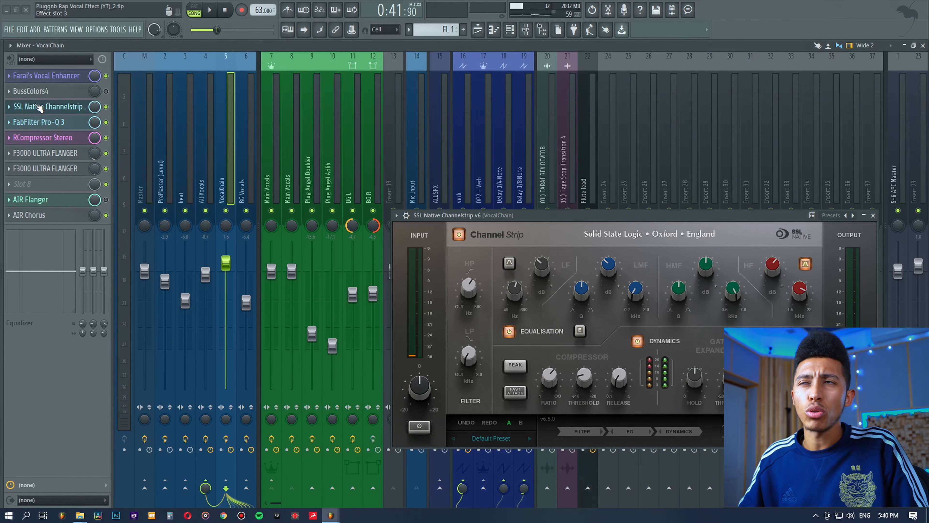
pyautogui.click(40, 107)
pyautogui.click(46, 122)
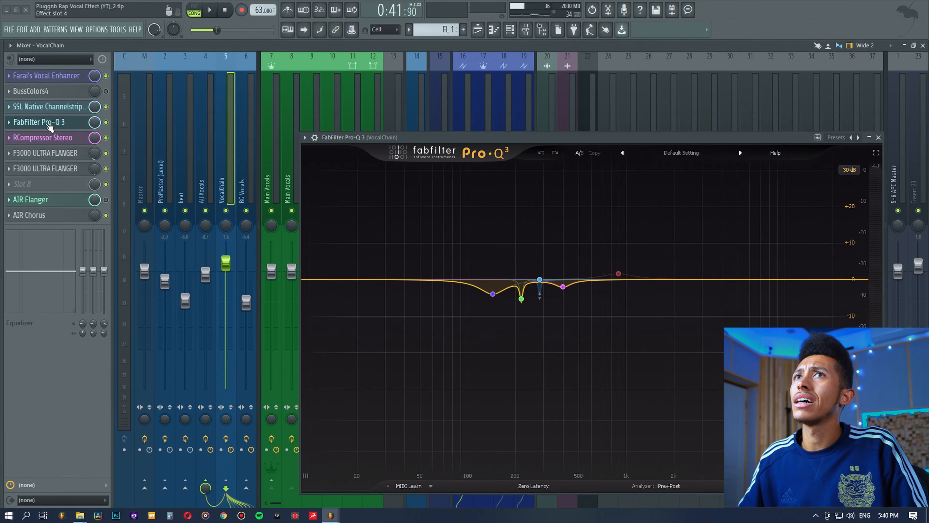
pyautogui.click(49, 124)
pyautogui.click(52, 141)
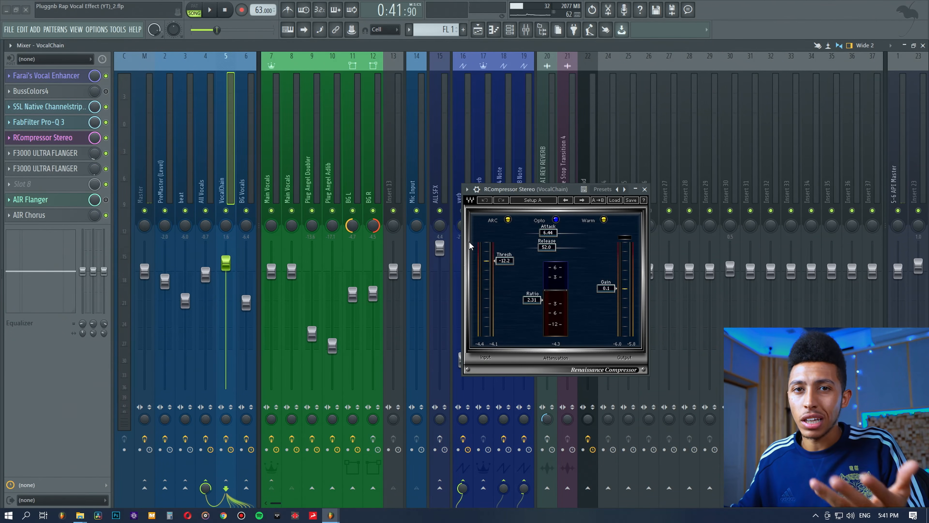
pyautogui.click(63, 140)
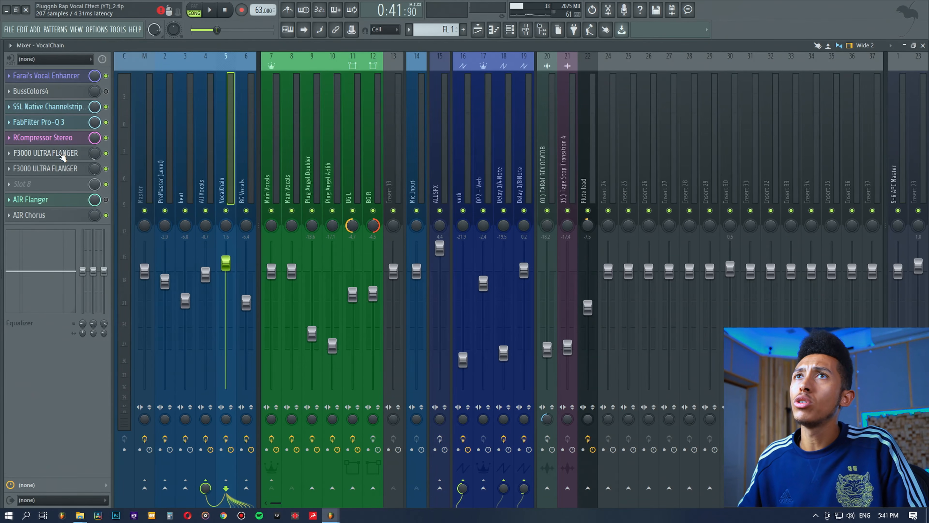
# - Open the first F3000 Ultra Flanger on VocalChain and copy its mix level value
pyautogui.click(62, 156)
pyautogui.moveTo(568, 257); pyautogui.dragTo(462, 122)
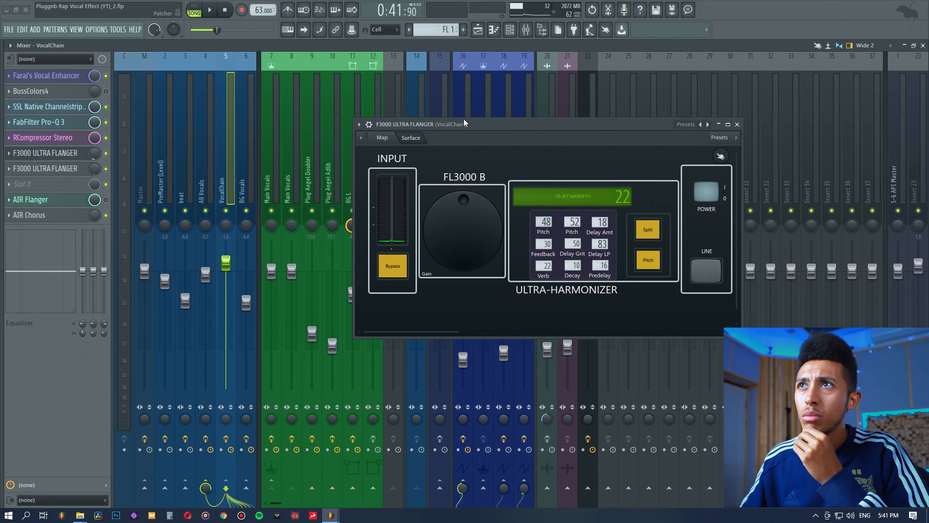
pyautogui.rightClick(95, 155)
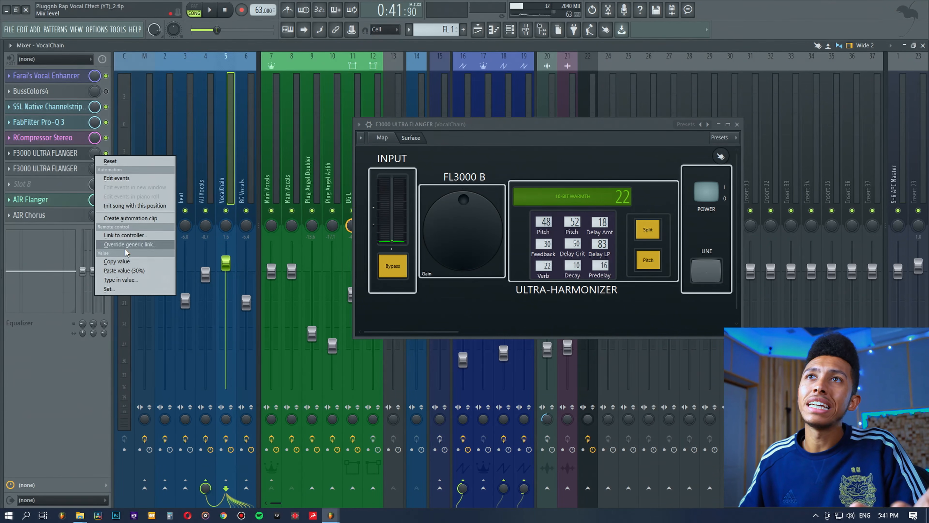
pyautogui.click(125, 260)
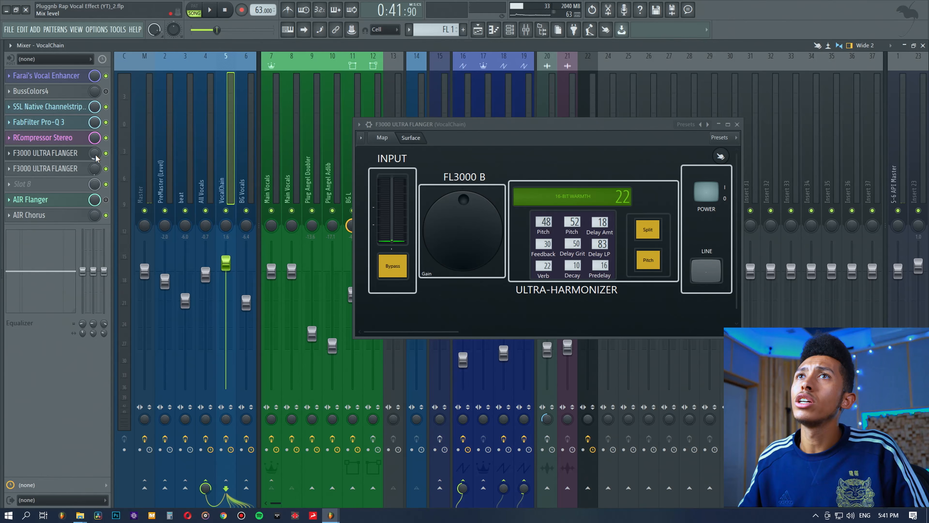
pyautogui.rightClick(95, 154)
pyautogui.click(129, 260)
# - Mute the second F3000 Ultra Flanger on VocalChain and copy the first one's mix level value again
pyautogui.click(106, 169)
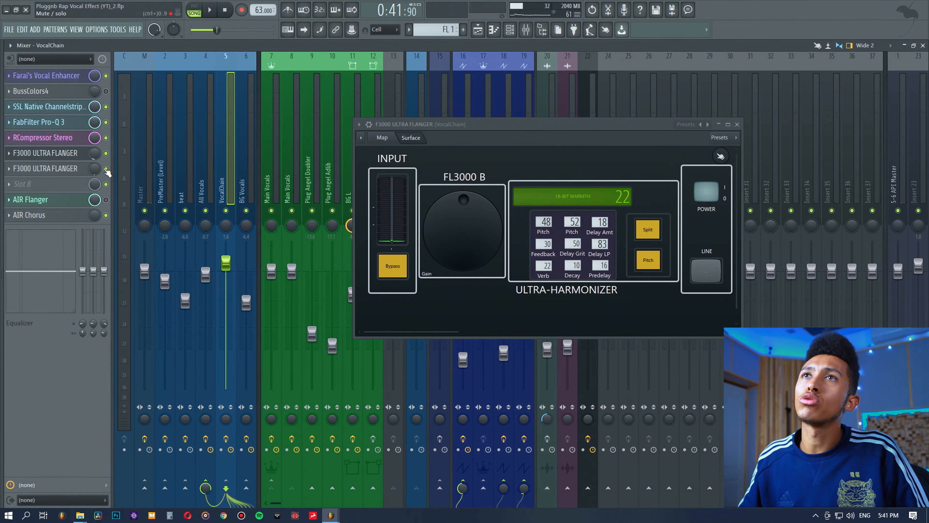
pyautogui.click(49, 172)
pyautogui.click(50, 172)
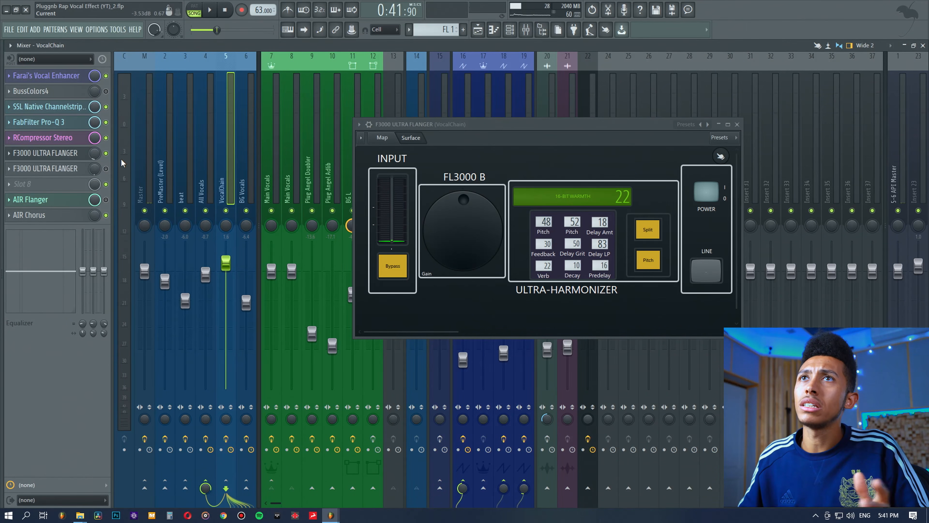
pyautogui.click(72, 155)
pyautogui.click(70, 155)
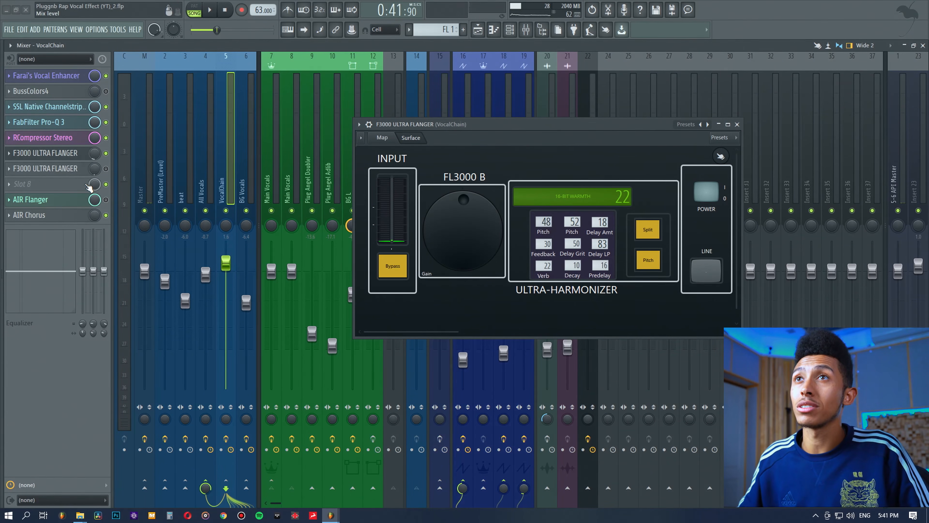
pyautogui.rightClick(94, 153)
pyautogui.click(114, 259)
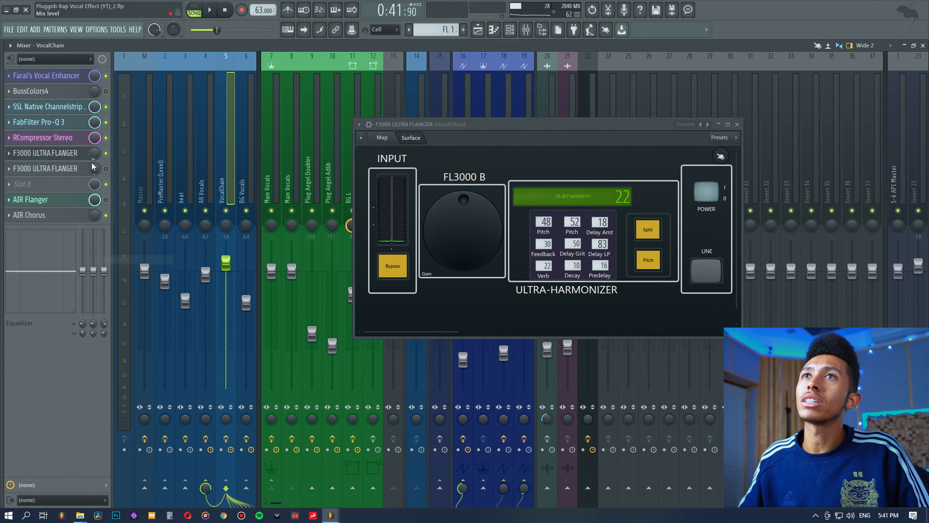
# - Mute the beat track, audition the first F3000 Ultra Flanger's mix level at 50% during playback, and paste the copied value back
pyautogui.press('space')
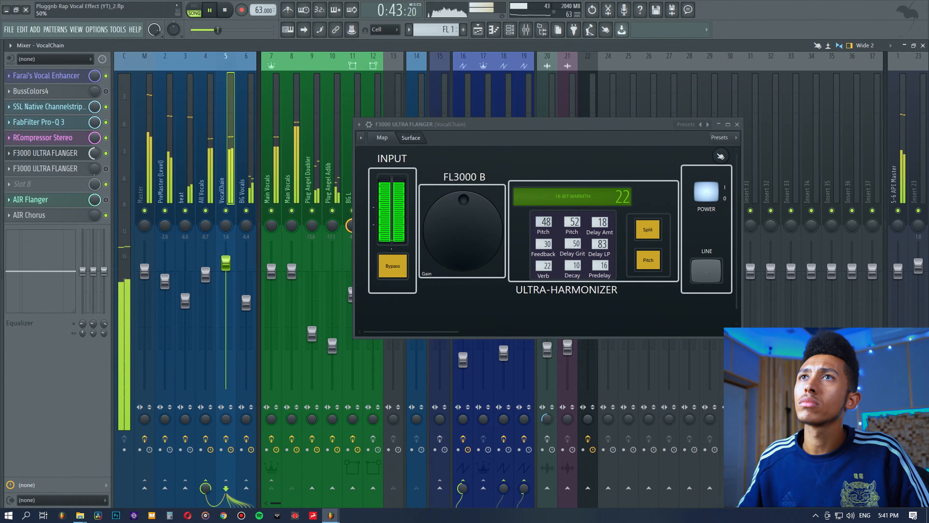
pyautogui.click(185, 210)
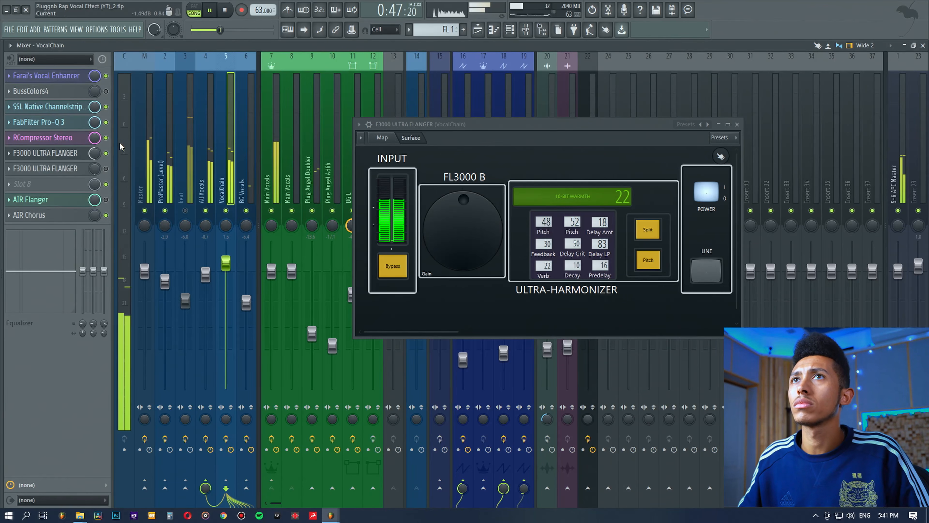
pyautogui.rightClick(92, 159)
pyautogui.click(127, 269)
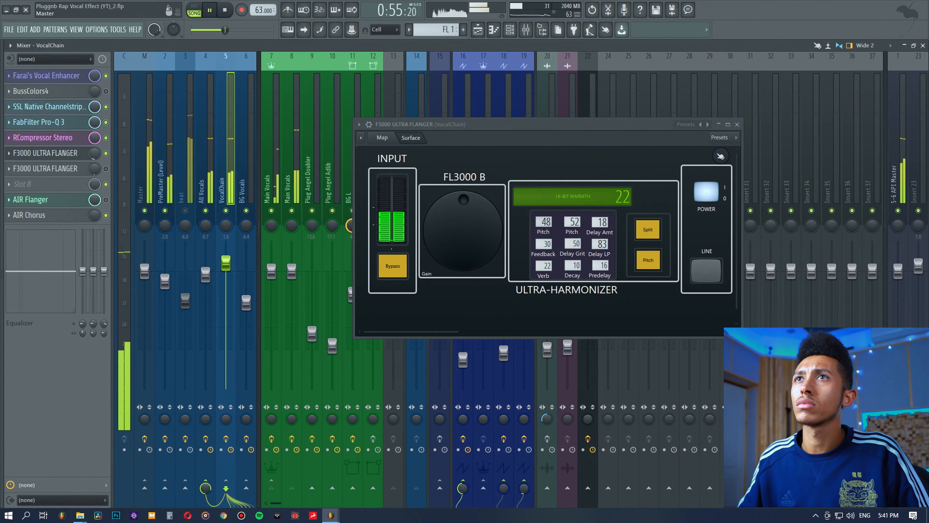
pyautogui.scroll(6, 98, 154)
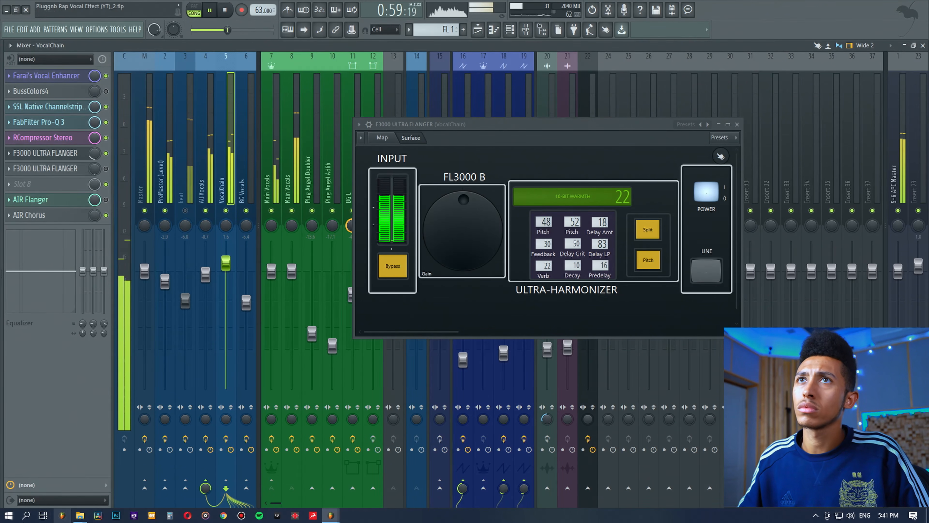
pyautogui.press('space')
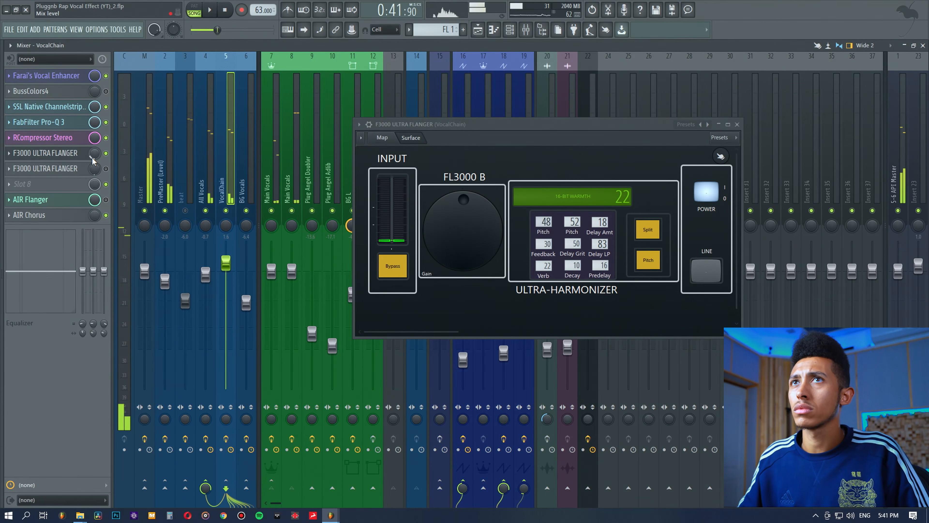
pyautogui.rightClick(93, 157)
pyautogui.click(120, 274)
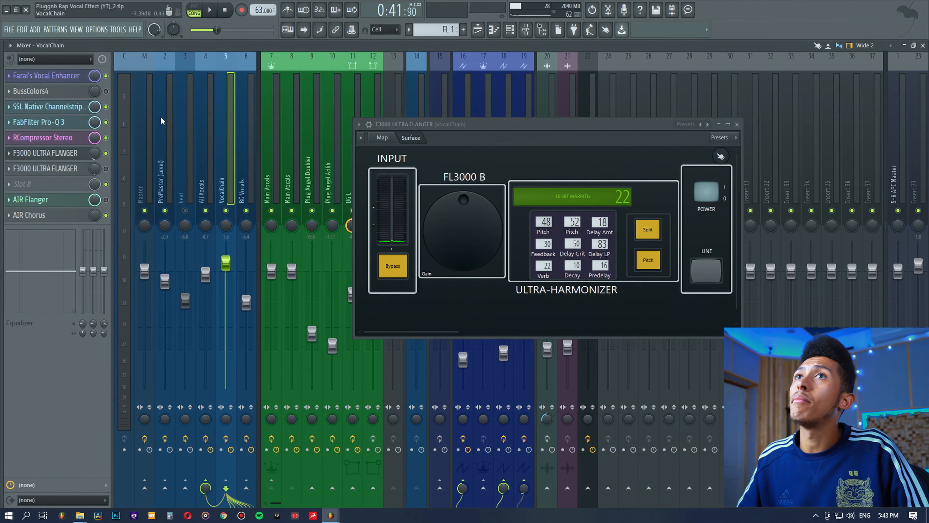
# - Copy the first F3000 Ultra Flanger into the empty slot 8 on VocalChain and leave only the copy's window open
pyautogui.click(9, 154)
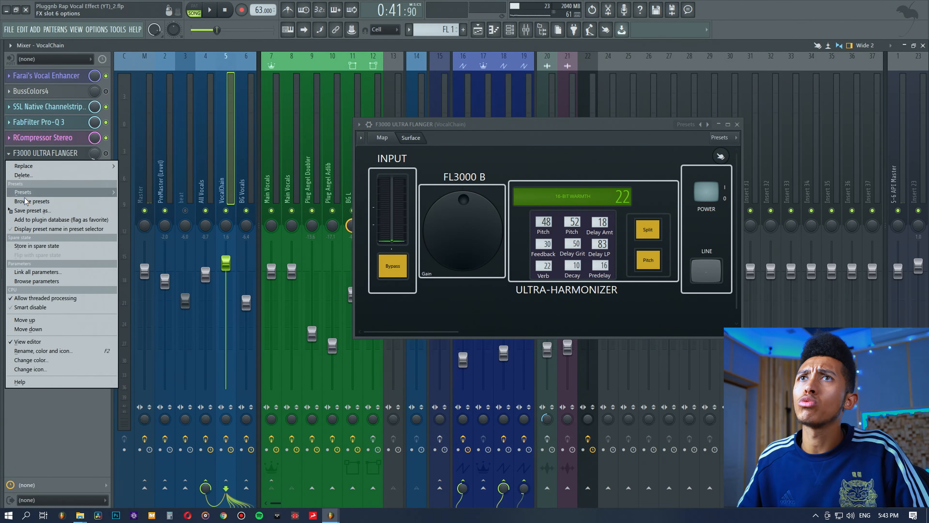
pyautogui.moveTo(32, 210); pyautogui.dragTo(55, 179)
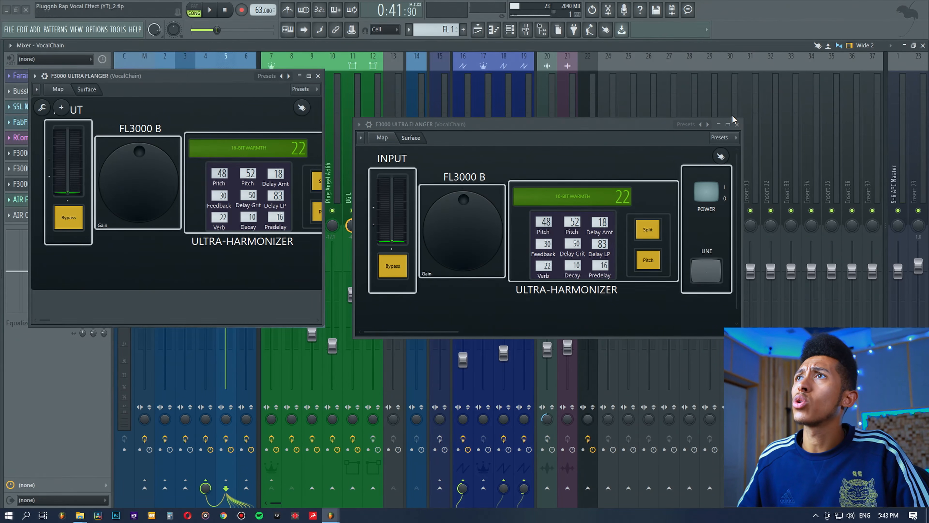
pyautogui.click(737, 124)
pyautogui.moveTo(323, 325); pyautogui.dragTo(417, 293)
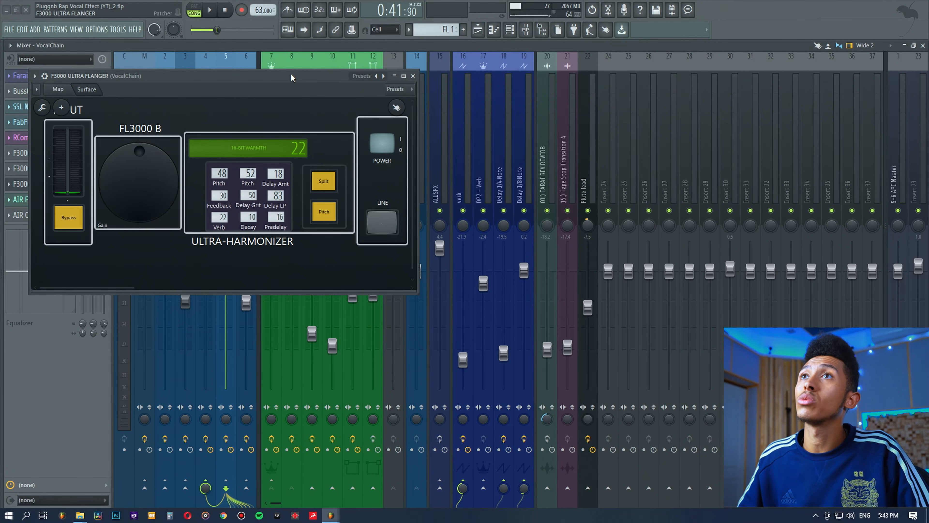
pyautogui.moveTo(291, 76); pyautogui.dragTo(814, 154)
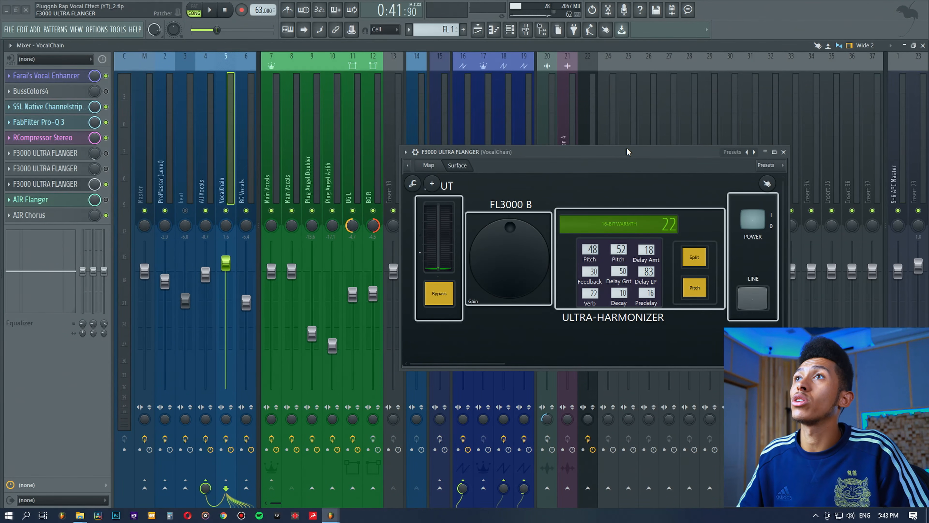
pyautogui.moveTo(627, 148); pyautogui.dragTo(525, 155)
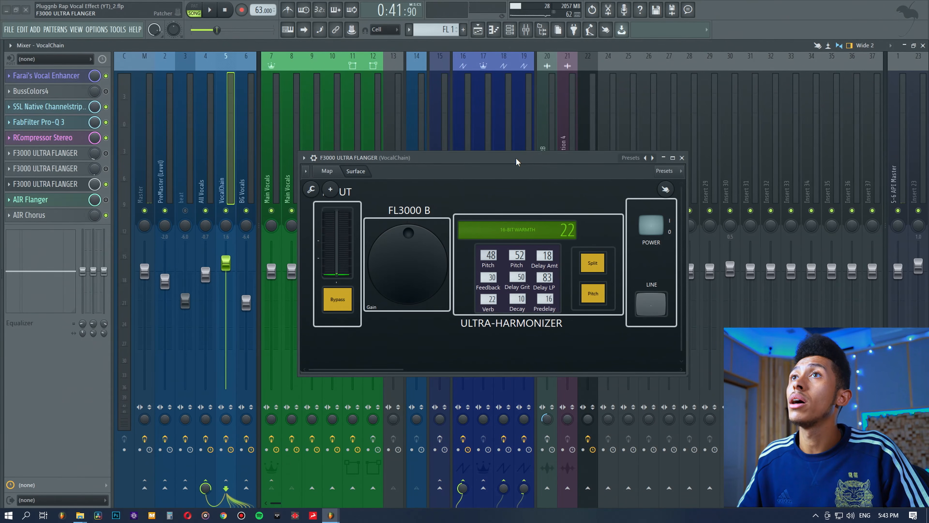
# - Load the preset 01.) FARAI'S MICROPITCHSHIFT from the MICROPITCHSHIFT category into the slot 8 F3000 Ultra Flanger
pyautogui.click(304, 158)
pyautogui.moveTo(325, 194)
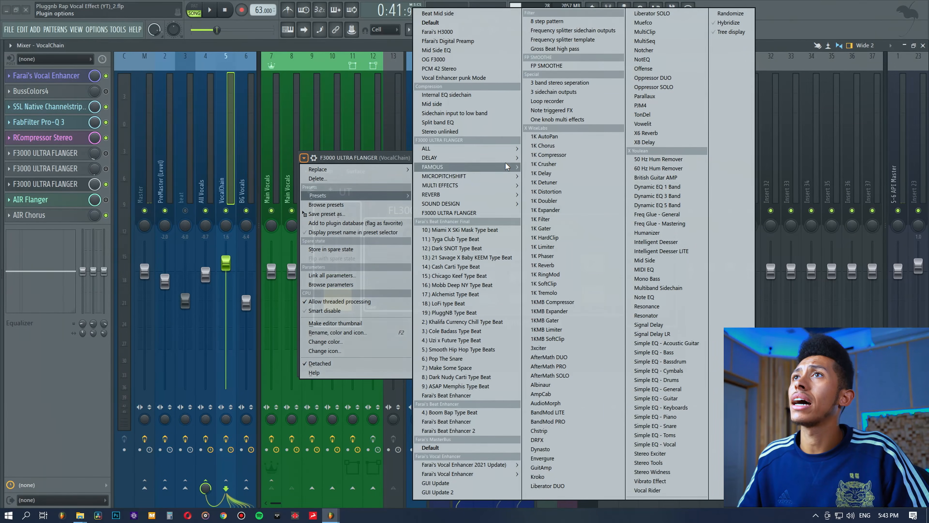
pyautogui.moveTo(497, 175)
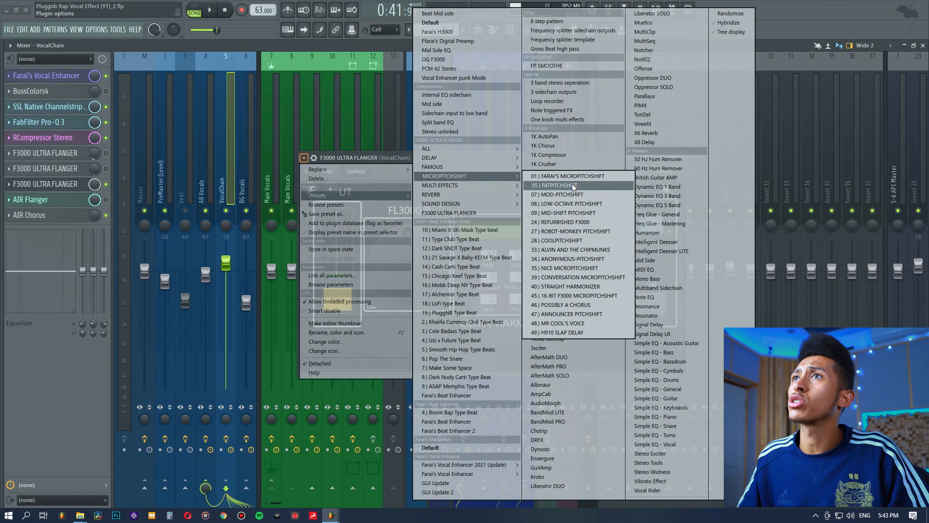
pyautogui.click(578, 175)
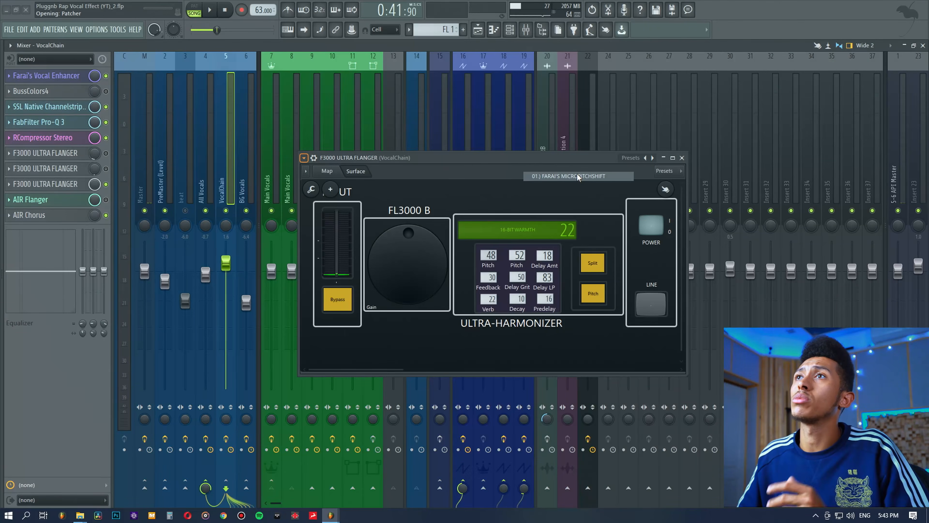
pyautogui.moveTo(552, 156); pyautogui.dragTo(580, 121)
# - Play the song briefly to hear the micropitchshift preset with the other two F3000 Ultra Flangers muted
pyautogui.press('space')
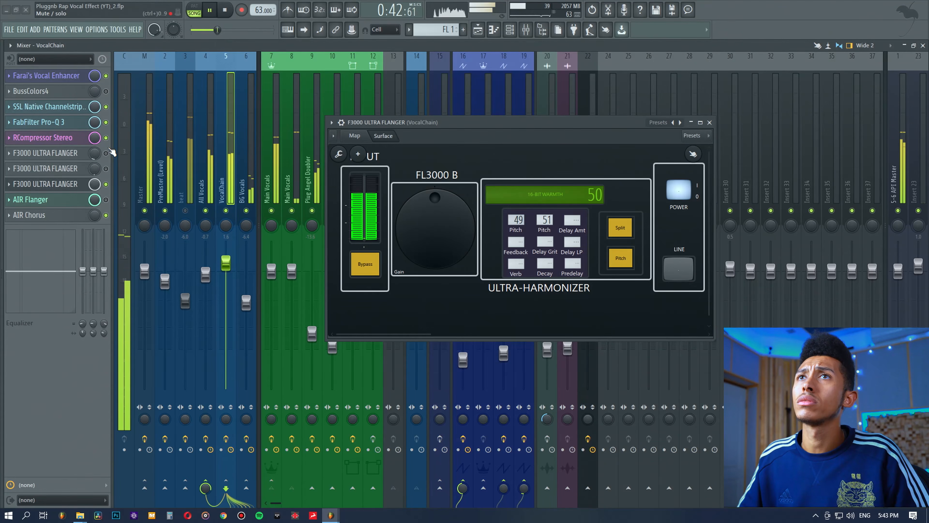
pyautogui.press('space')
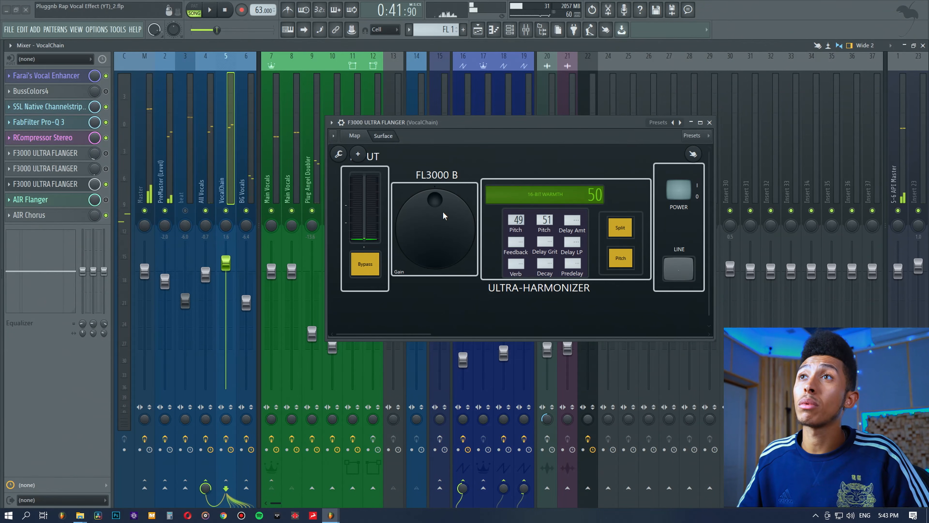
pyautogui.click(52, 155)
pyautogui.click(52, 155)
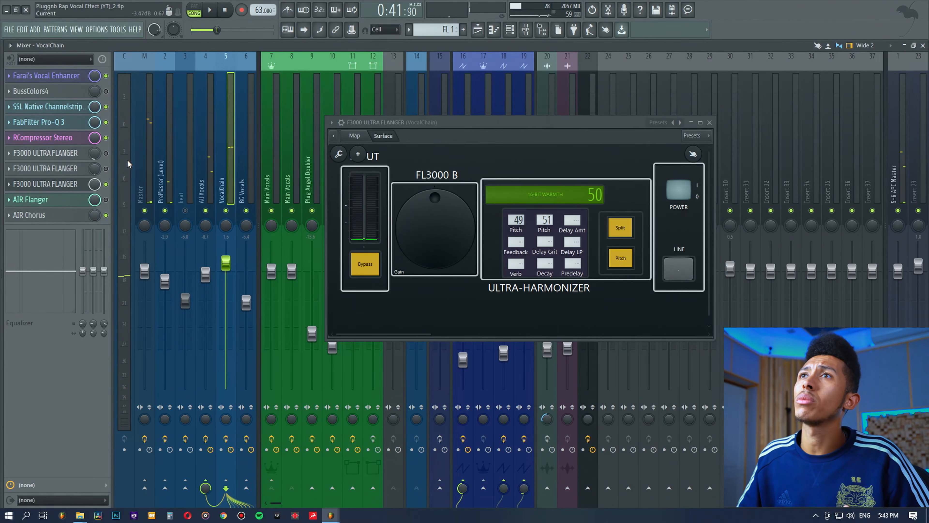
# - Set 16-bit warmth to 100 in the micropitchshift F3000 and mute the Plug Angel Doubler, Plug Angel Adlib, BG L and BG R tracks
pyautogui.moveTo(520, 123); pyautogui.dragTo(496, 122)
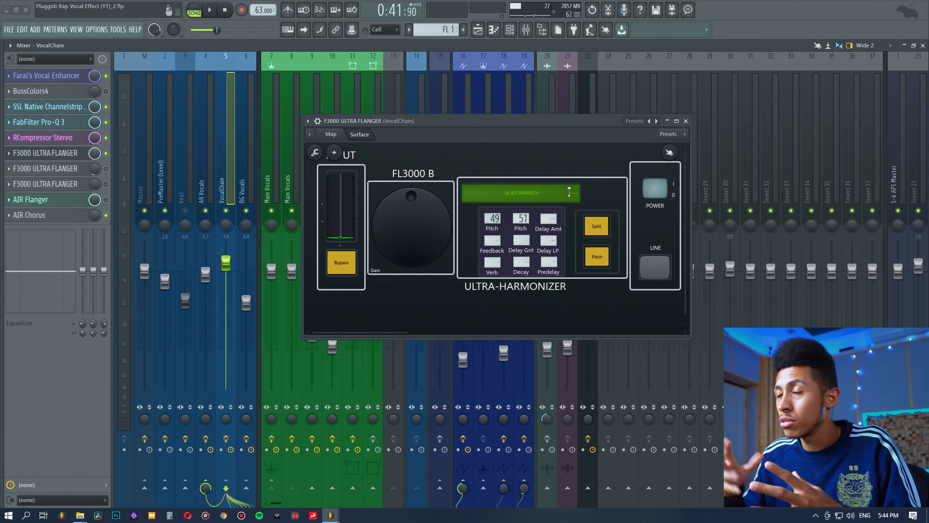
pyautogui.moveTo(570, 192); pyautogui.dragTo(570, 188)
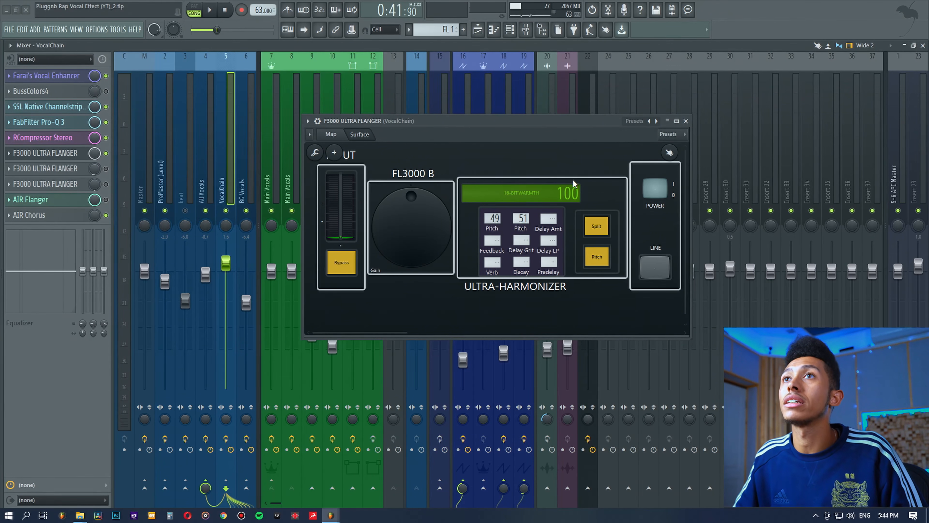
pyautogui.moveTo(468, 124); pyautogui.dragTo(564, 126)
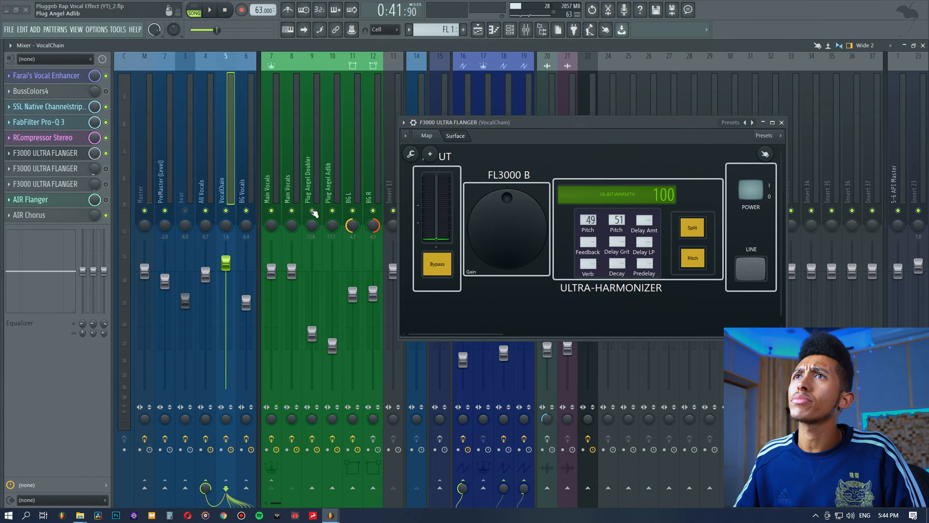
pyautogui.moveTo(312, 211); pyautogui.dragTo(373, 211)
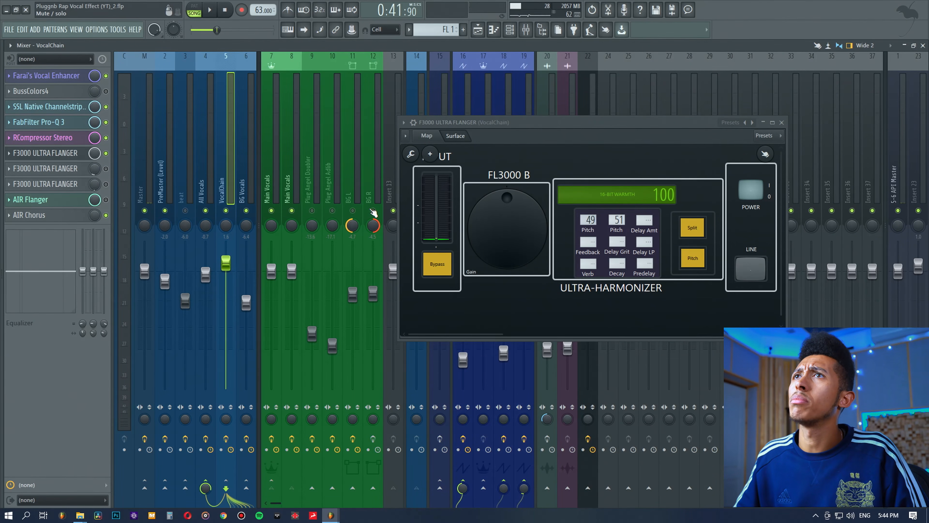
pyautogui.moveTo(659, 122); pyautogui.dragTo(563, 144)
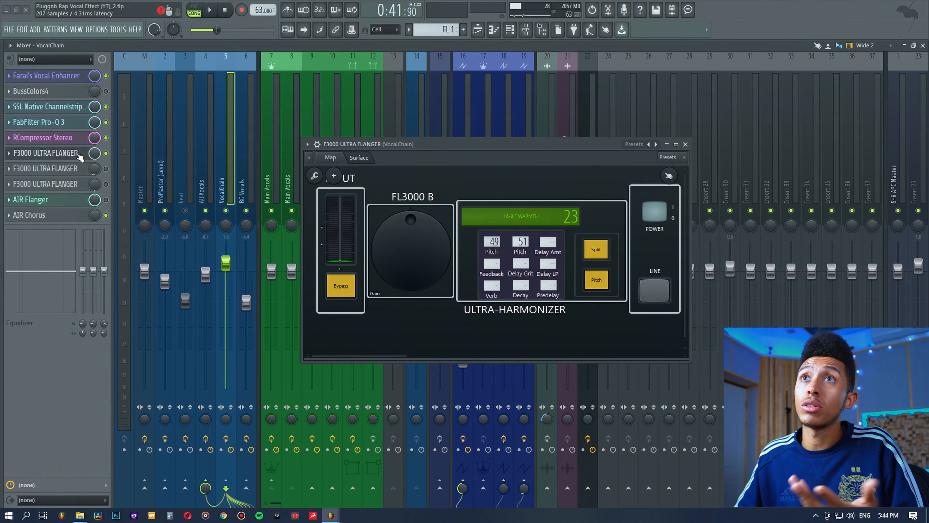
# - Check AIR Flanger's settings and raise the first F3000 Ultra Flanger's mix level from its minimum to 40% during playback
pyautogui.moveTo(95, 153); pyautogui.dragTo(95, 172)
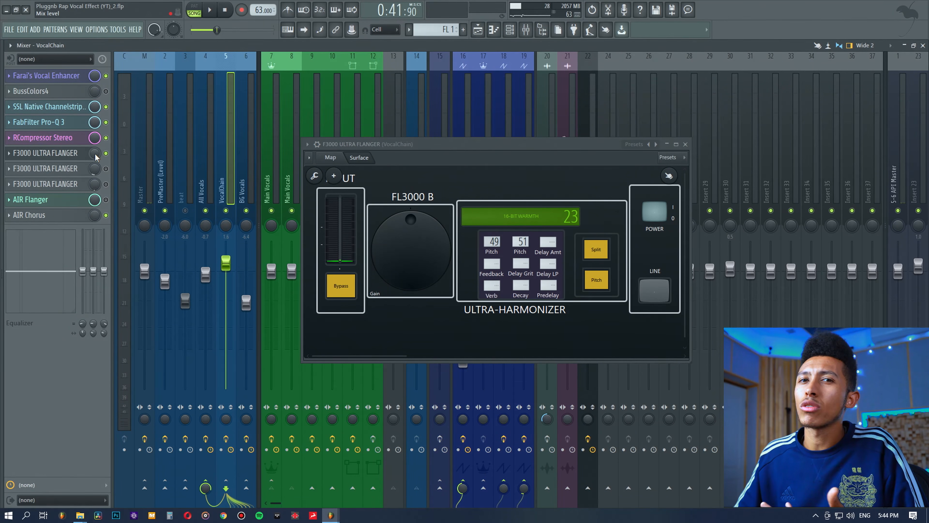
pyautogui.click(44, 202)
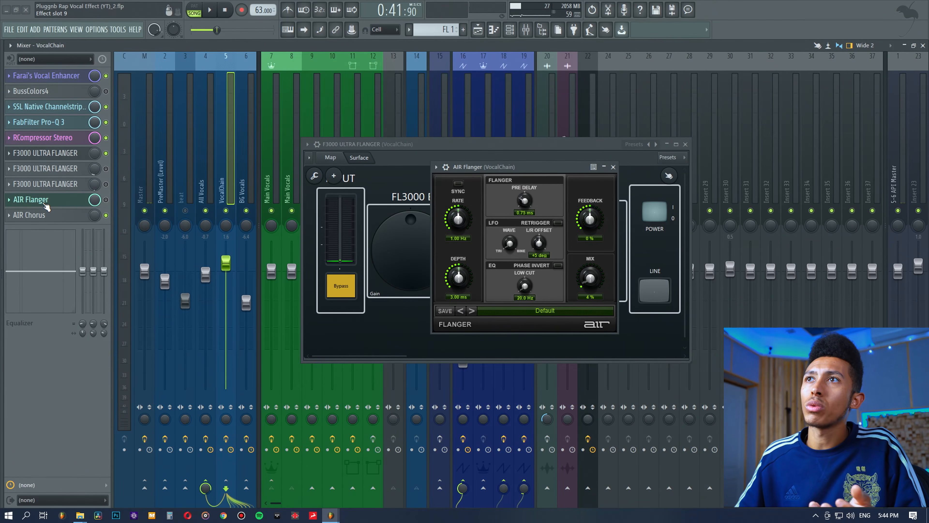
pyautogui.click(45, 204)
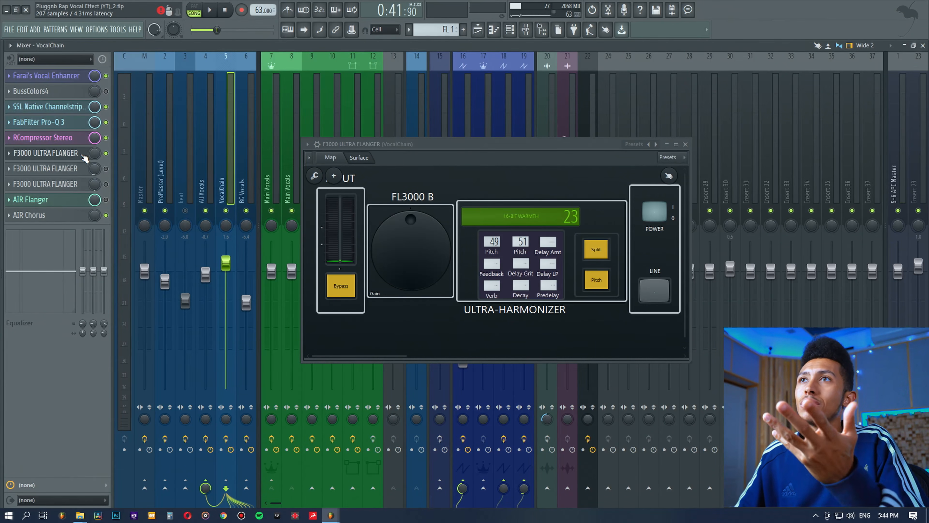
pyautogui.press('space')
pyautogui.moveTo(93, 154); pyautogui.dragTo(94, 138)
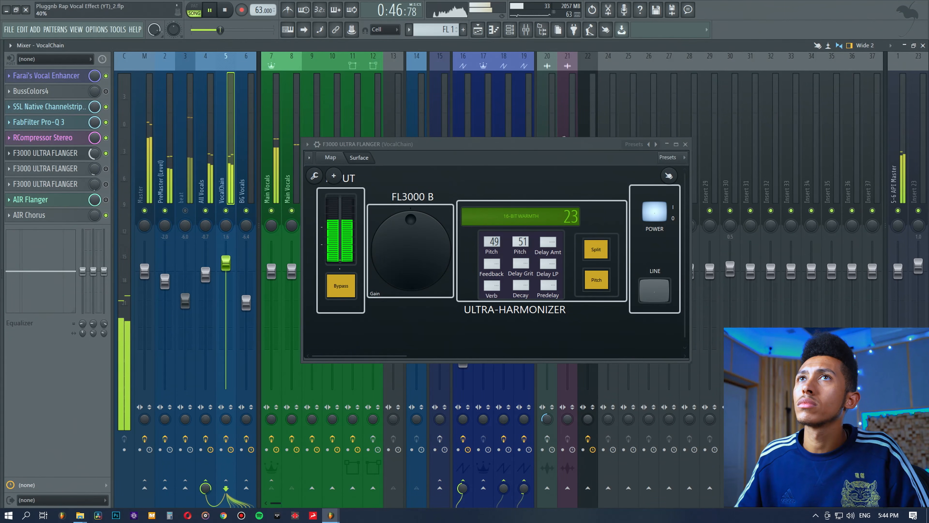
# - Open the second F3000 Ultra Flanger and arrange its window below the first one's to compare their settings
pyautogui.moveTo(411, 143); pyautogui.dragTo(412, 124)
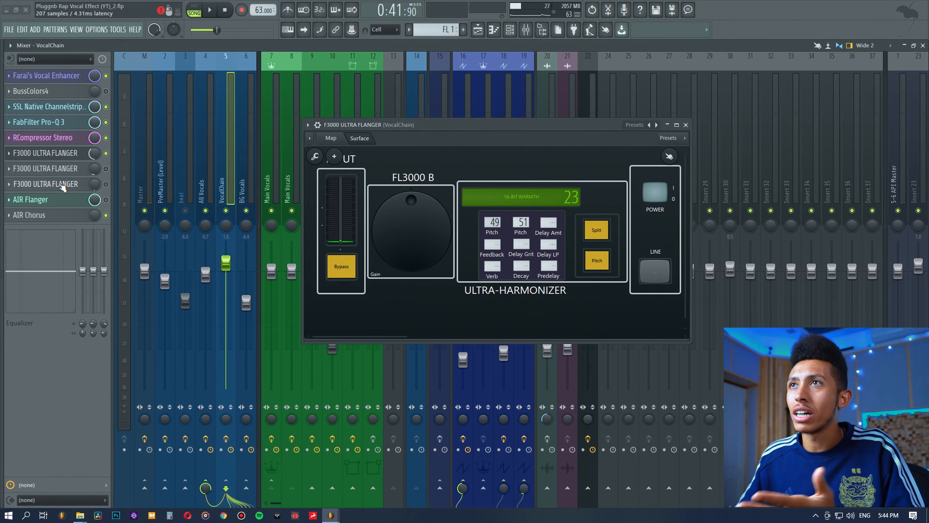
pyautogui.click(60, 169)
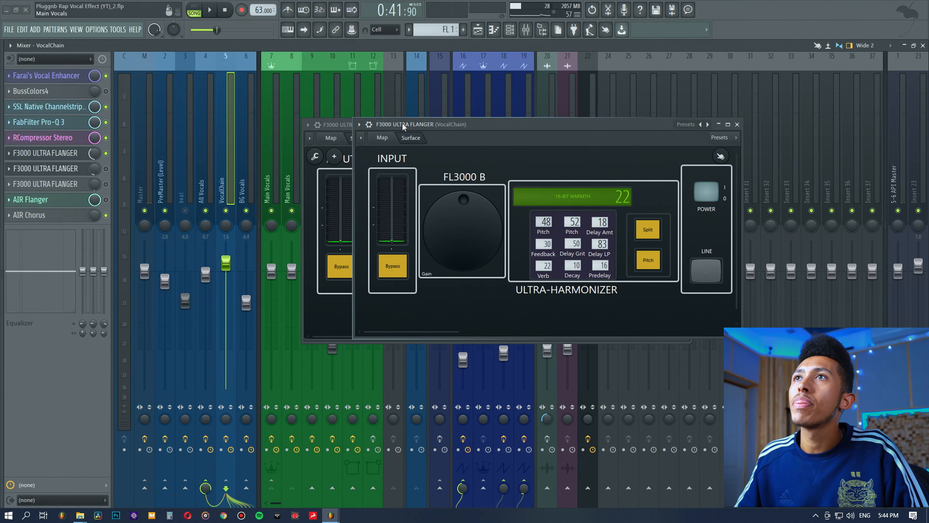
pyautogui.moveTo(479, 124); pyautogui.dragTo(426, 272)
pyautogui.moveTo(409, 123); pyautogui.dragTo(426, 62)
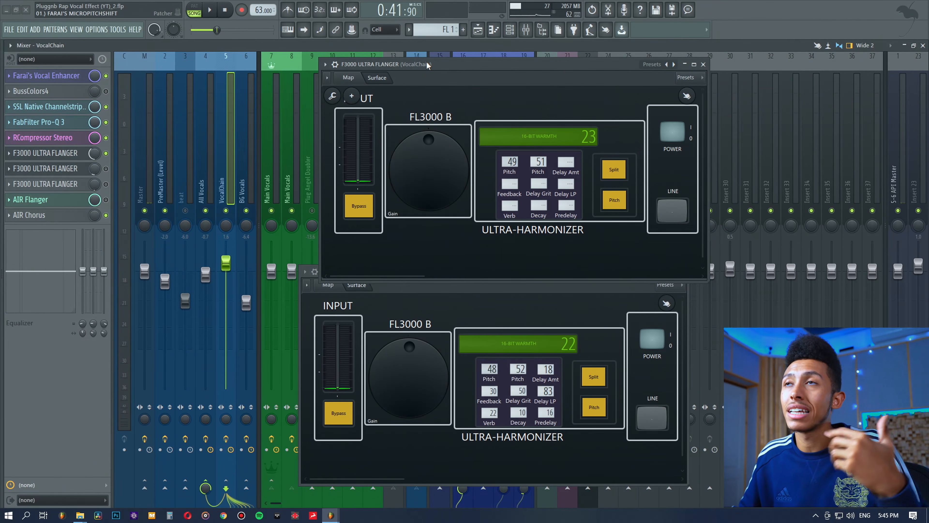
pyautogui.moveTo(406, 66); pyautogui.dragTo(395, 60)
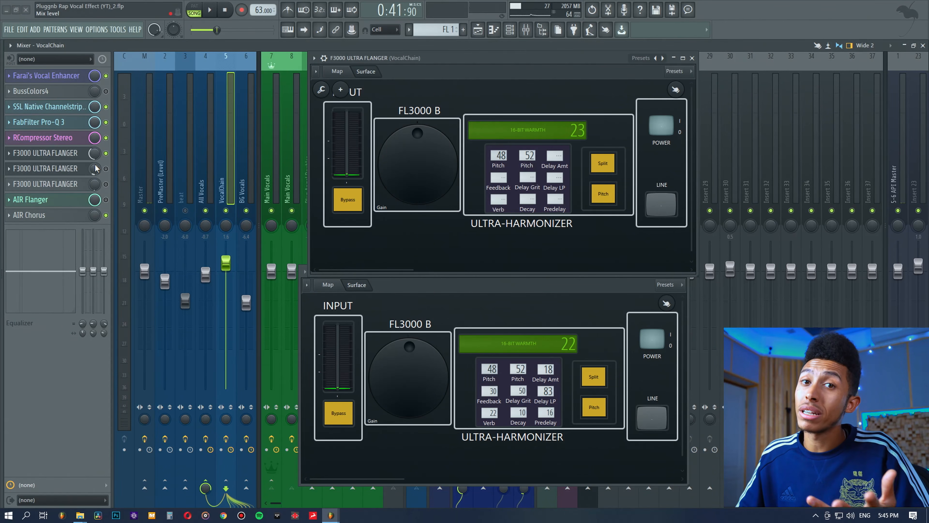
# - Audition exaggerated pitch values of 33 and 63 in the first F3000 during playback and set the pair to 49 and 51
pyautogui.press('space')
pyautogui.moveTo(505, 156); pyautogui.dragTo(514, 139)
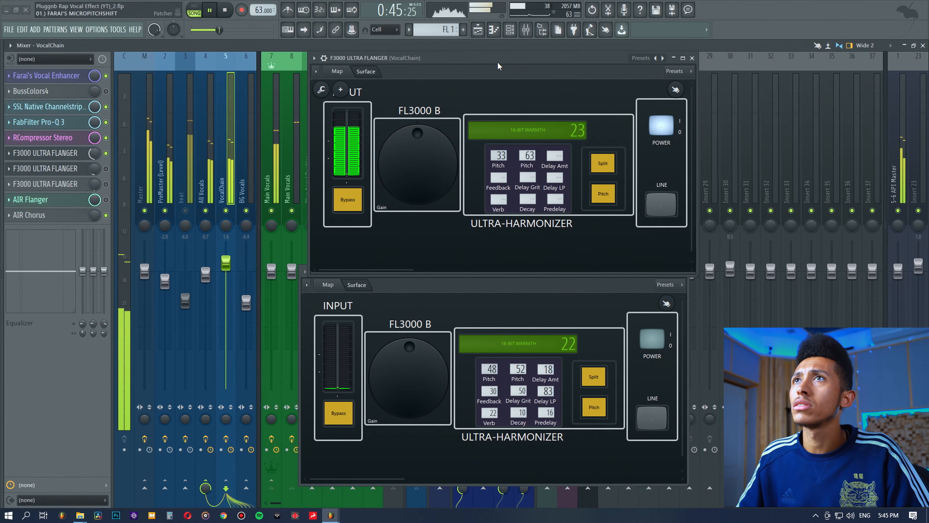
pyautogui.press('space')
pyautogui.moveTo(500, 156); pyautogui.dragTo(500, 155)
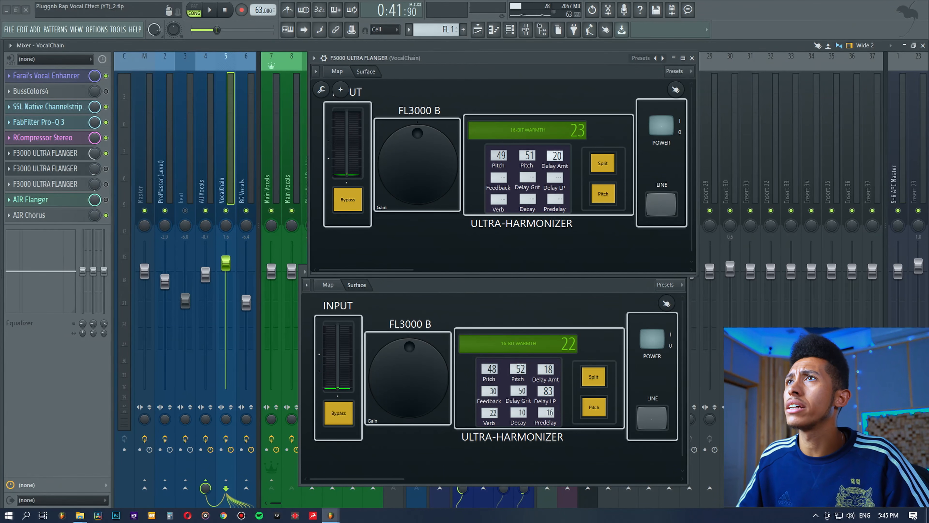
# - Set Delay Amt to 18 and Feedback to 30 in the first F3000, playing the song to hear each change
pyautogui.press('space')
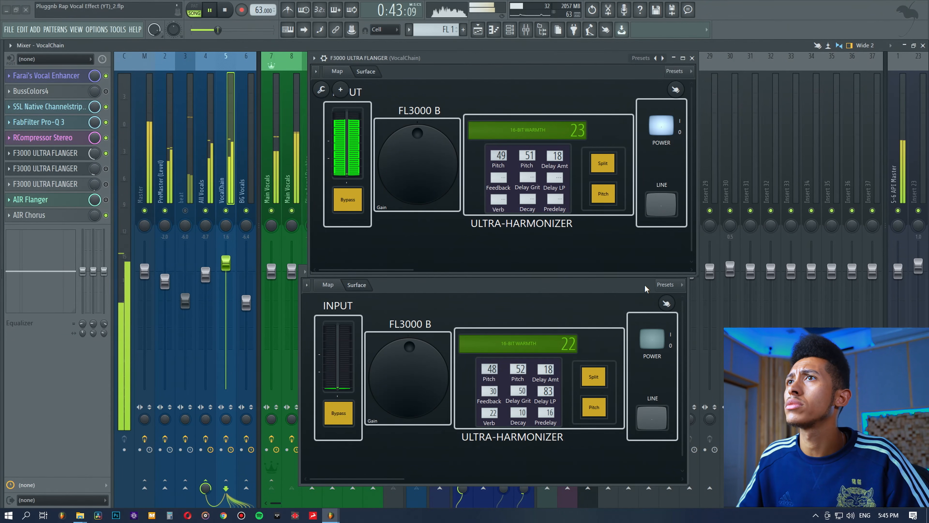
pyautogui.press('space')
pyautogui.moveTo(496, 176); pyautogui.dragTo(497, 165)
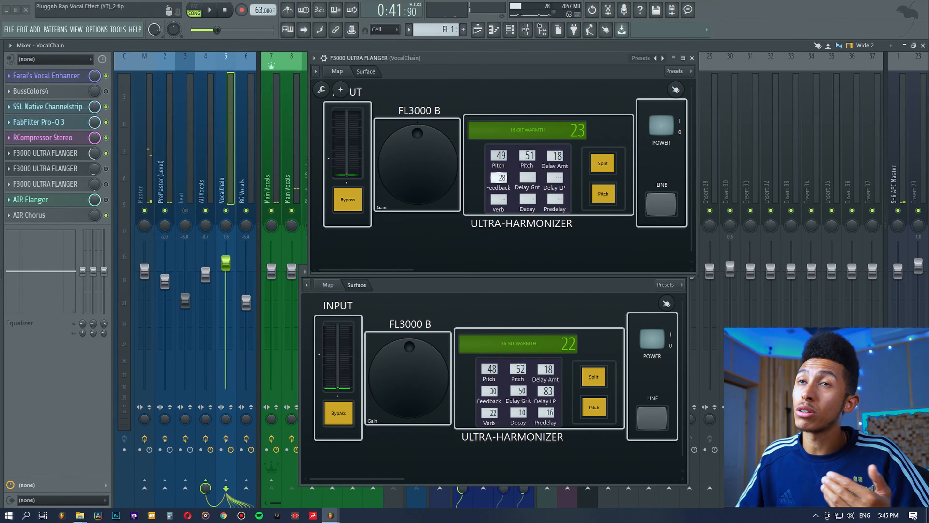
pyautogui.moveTo(496, 165); pyautogui.dragTo(496, 166)
pyautogui.press('space')
pyautogui.press('space')
# - Set Delay Grit to 47 and Delay LP to 83 in the first F3000 while the song plays
pyautogui.moveTo(528, 177); pyautogui.dragTo(527, 176)
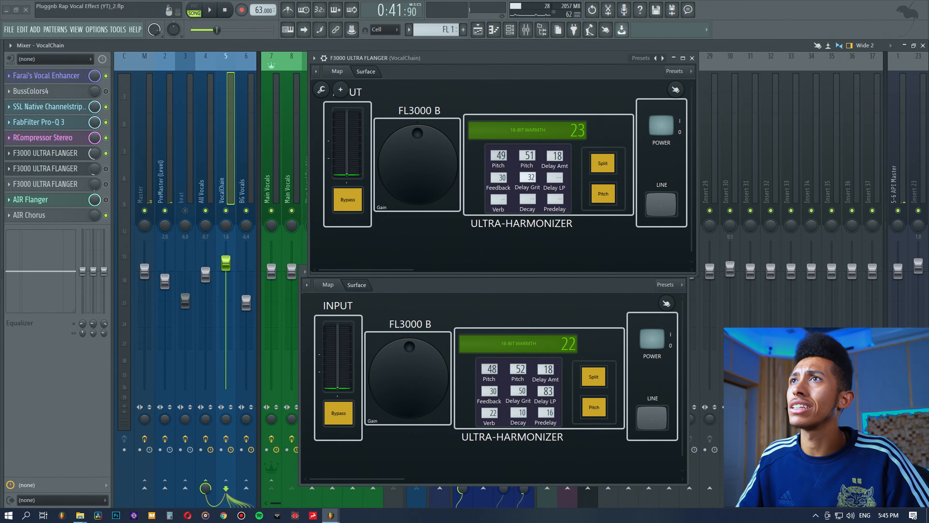
pyautogui.press('space')
pyautogui.moveTo(528, 177); pyautogui.dragTo(554, 146)
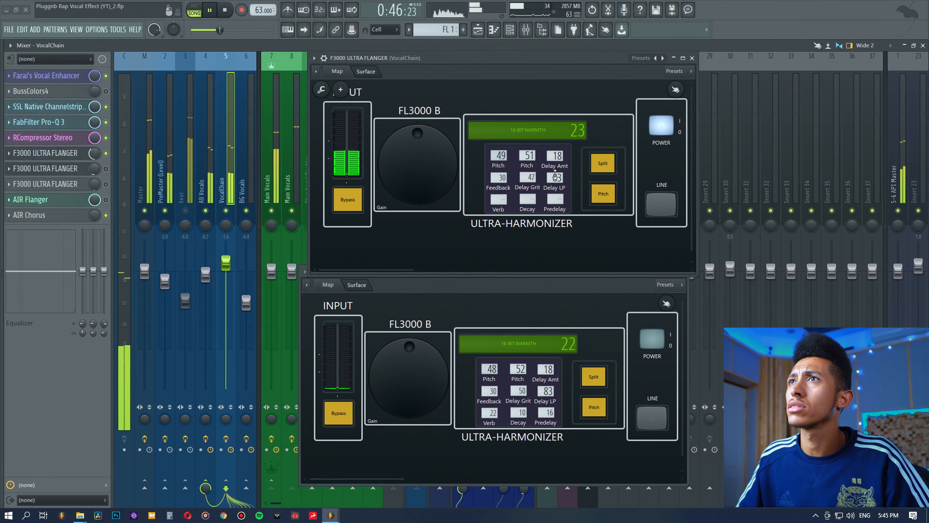
# - Set Verb to 22, Decay to 10 and Predelay to 16 in the first F3000, auditioning the reverb during playback
pyautogui.press('space')
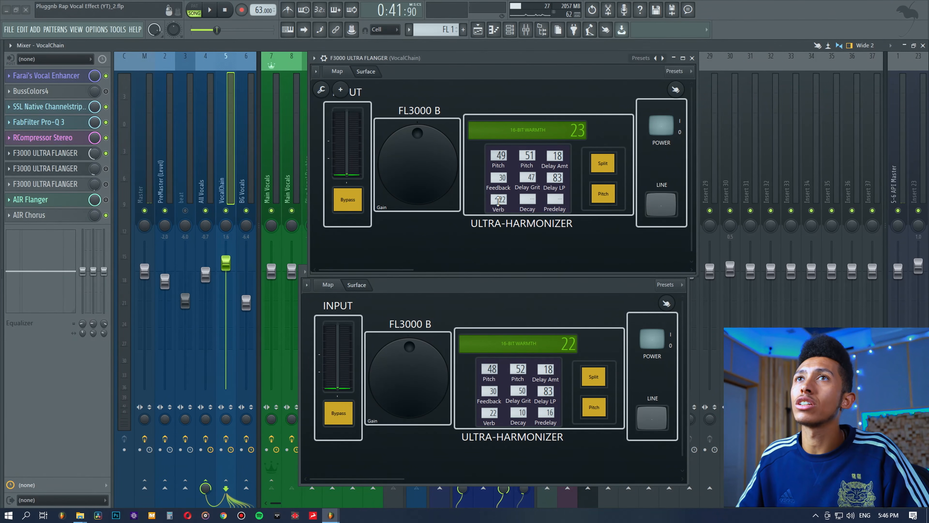
pyautogui.press('space')
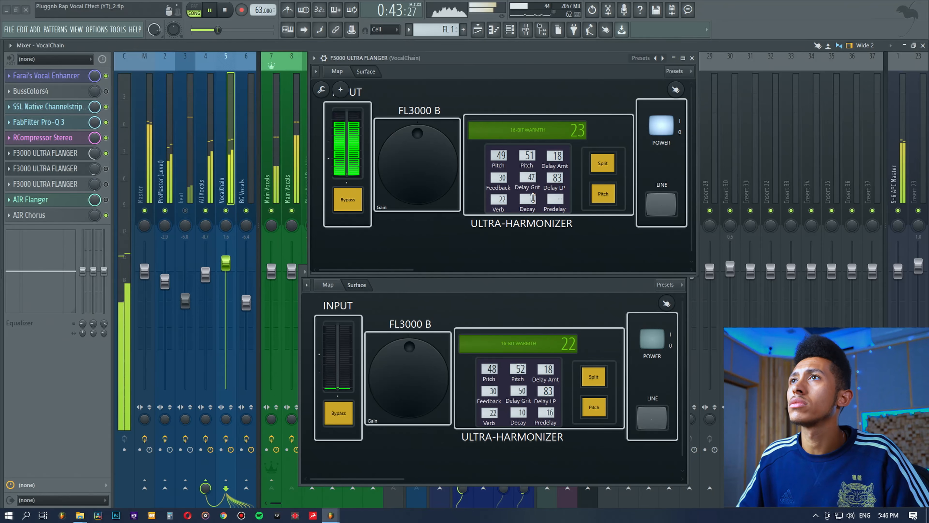
pyautogui.moveTo(556, 202); pyautogui.dragTo(556, 200)
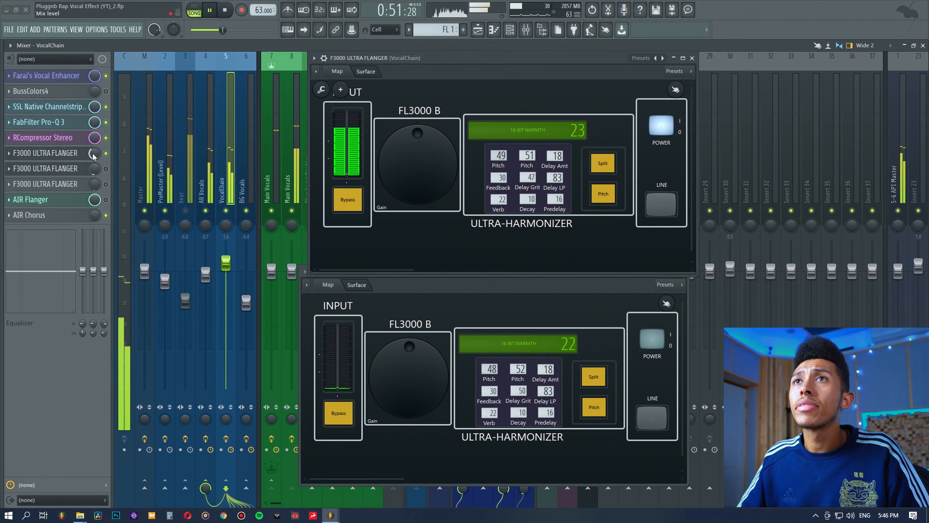
# - Undo the last knob change, stop playback, and copy the first F3000's 40% mix level and paste it back
pyautogui.hotkey('ctrl', 'z')
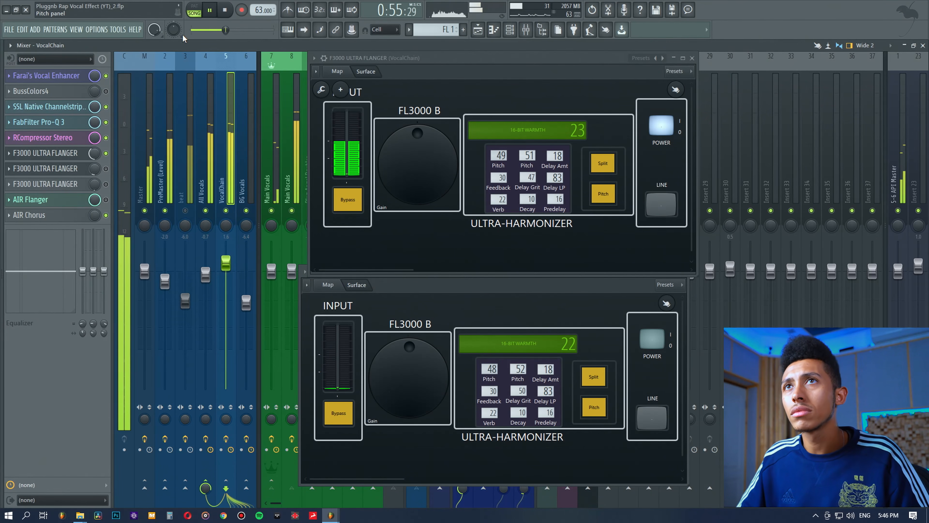
pyautogui.press('space')
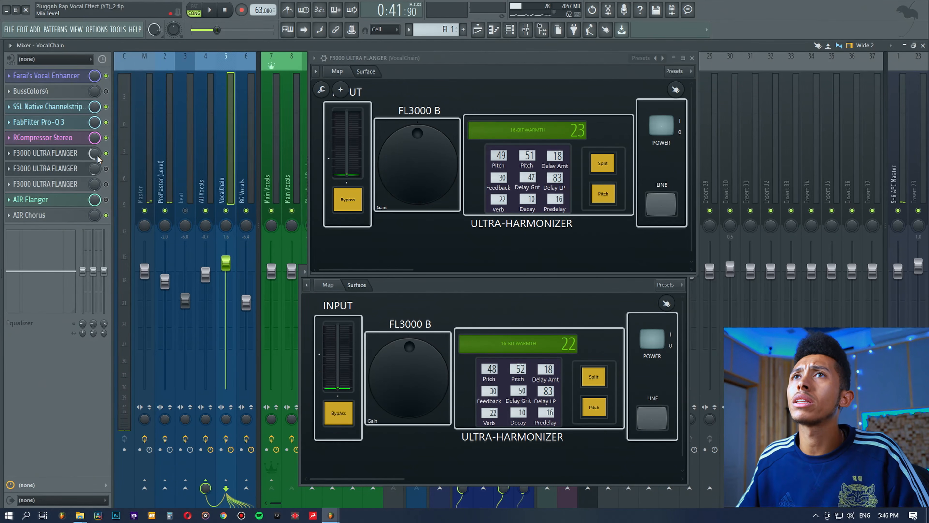
pyautogui.rightClick(98, 156)
pyautogui.click(134, 263)
pyautogui.rightClick(97, 153)
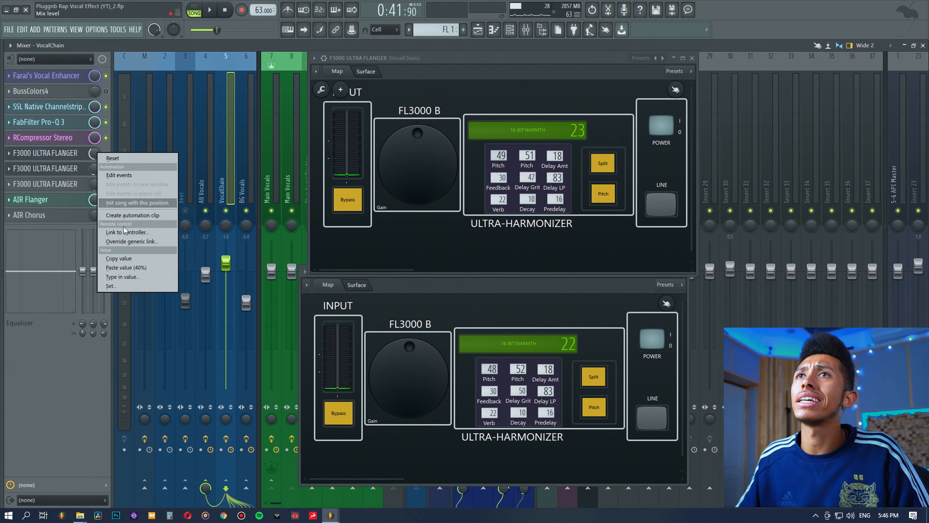
pyautogui.click(126, 267)
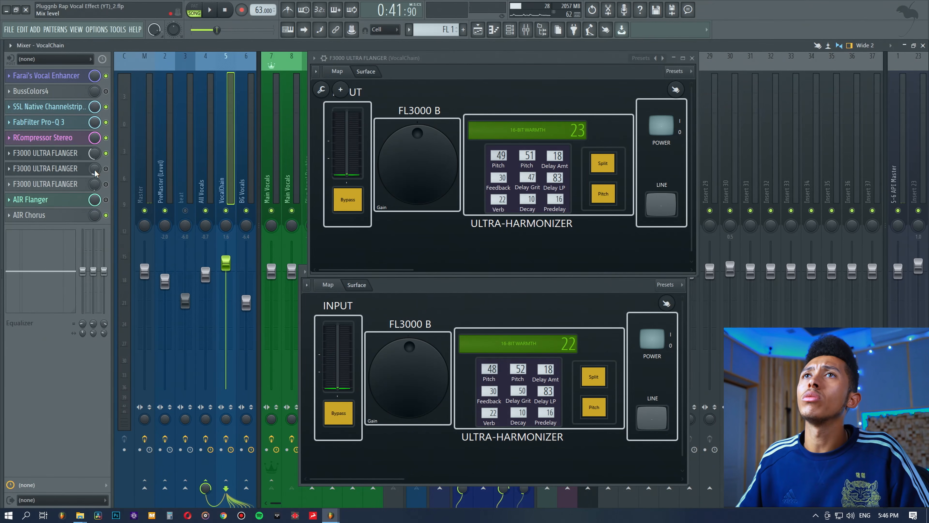
# - Try the second F3000's mix level on the first one, play the song briefly and undo the knob change
pyautogui.rightClick(95, 172)
pyautogui.click(120, 276)
pyautogui.rightClick(95, 154)
pyautogui.click(123, 271)
pyautogui.press('space')
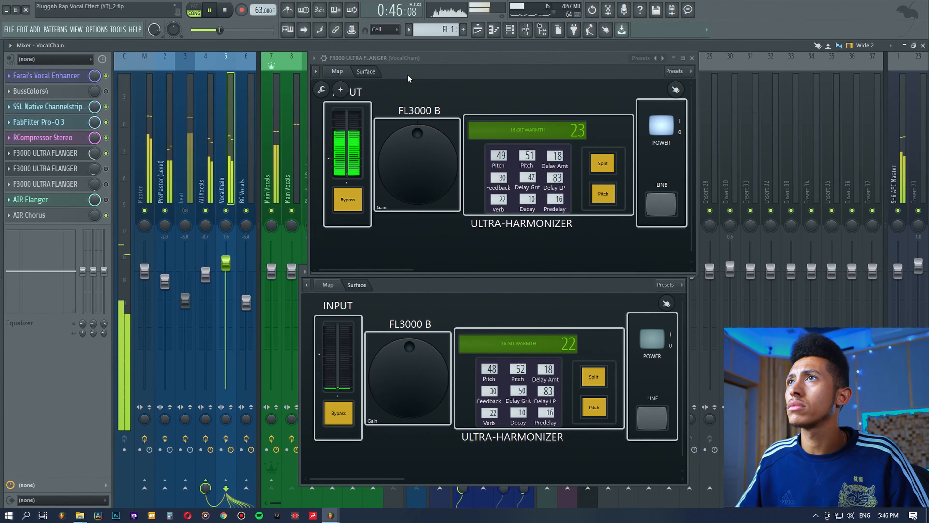
pyautogui.hotkey('ctrl', 'z')
pyautogui.press('space')
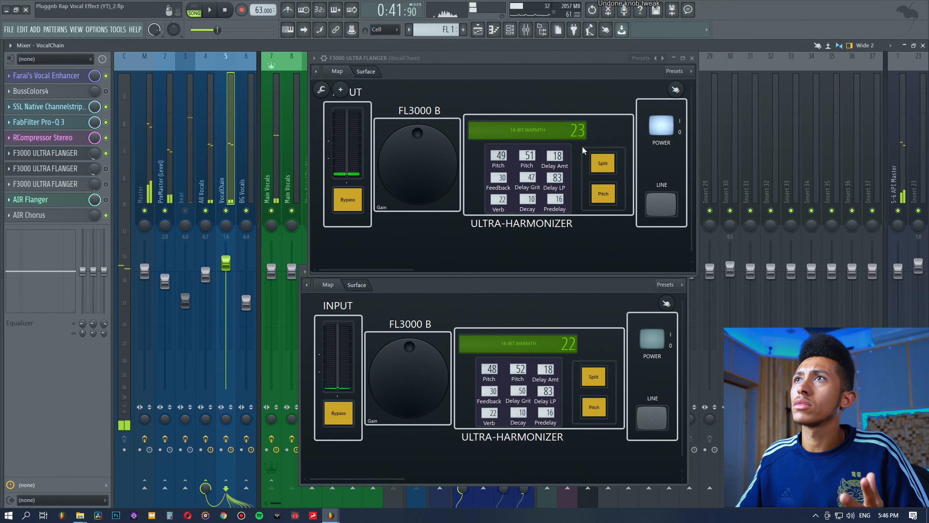
# - Close both F3000 windows, start playback with the first F3000 reopened, and move its window clear of the vocal tracks
pyautogui.click(692, 58)
pyautogui.click(682, 271)
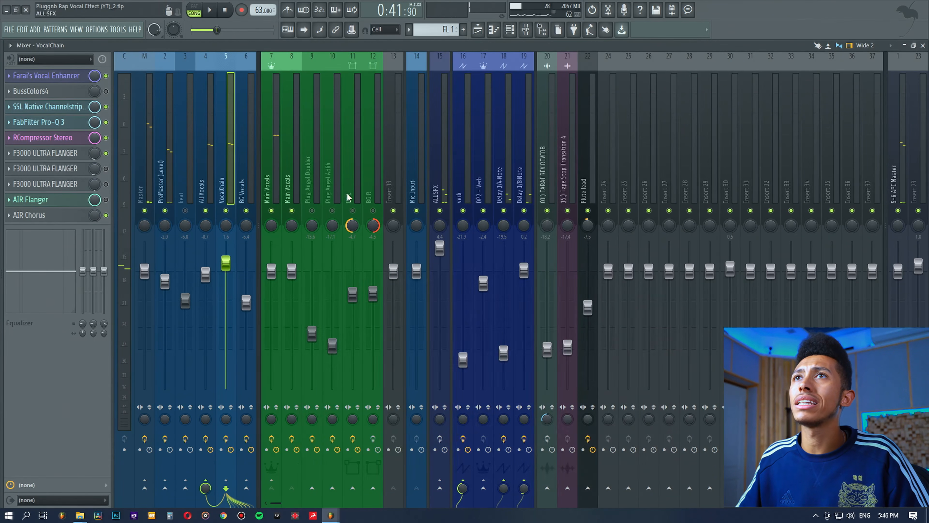
pyautogui.click(45, 153)
pyautogui.press('space')
pyautogui.moveTo(397, 76); pyautogui.dragTo(492, 111)
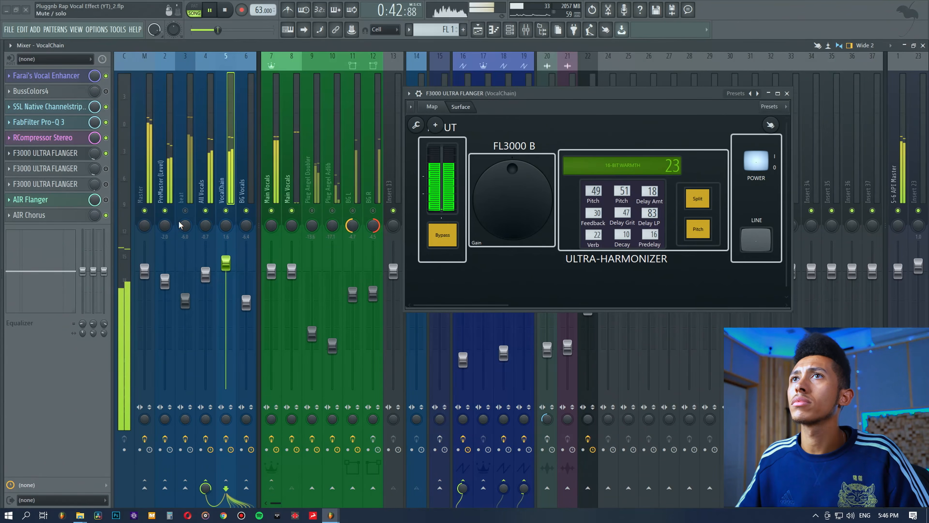
# - Unmute the beat, Plug Angel Doubler, Plug Angel Adlib, BG L and BG R tracks during playback
pyautogui.click(332, 211)
pyautogui.click(372, 210)
pyautogui.click(373, 211)
pyautogui.click(353, 211)
pyautogui.click(373, 210)
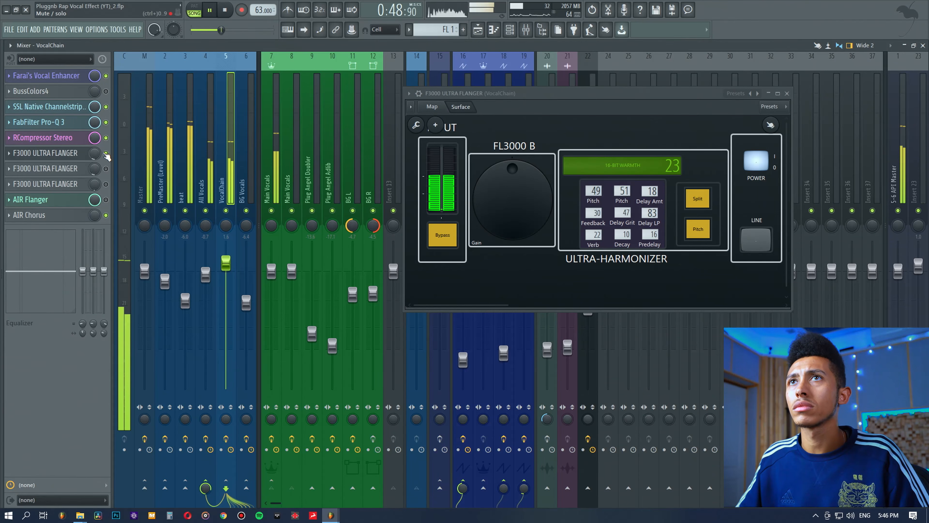
# - Compare the first F3000 off and on during playback, adjust its mix level to 8% and copy that value
pyautogui.click(106, 153)
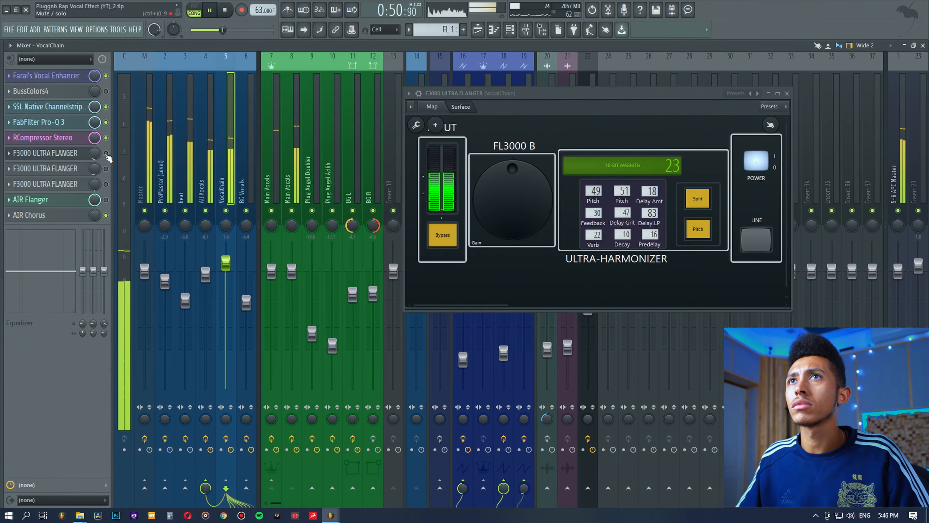
pyautogui.click(106, 154)
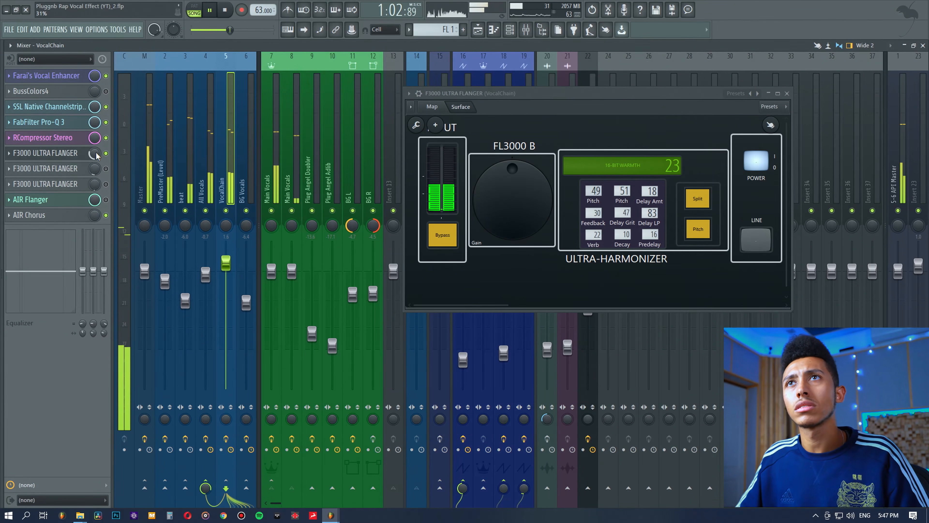
pyautogui.press('space')
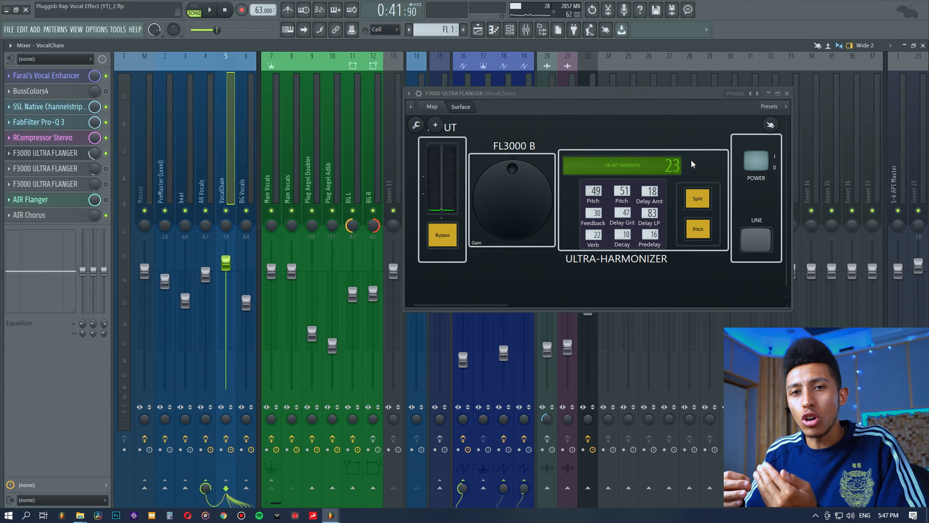
pyautogui.rightClick(94, 153)
pyautogui.click(104, 256)
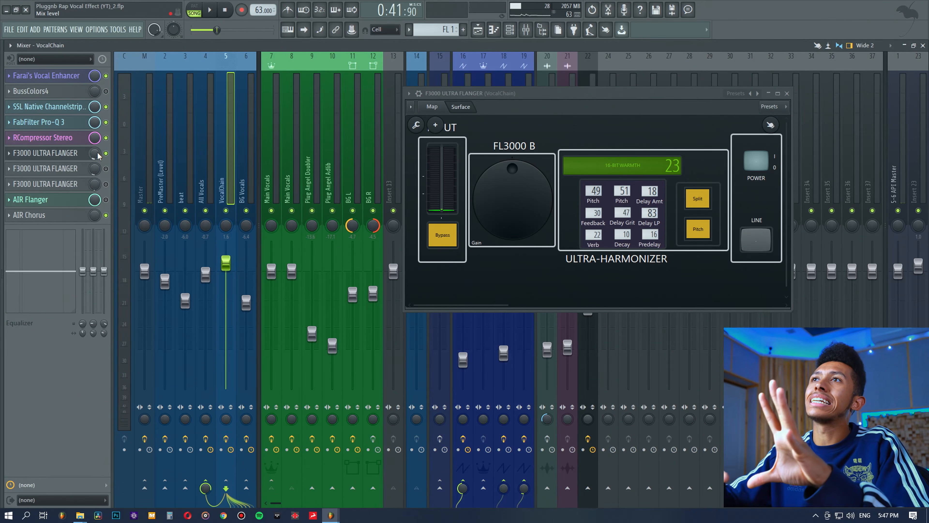
# - Remove the first F3000 from VocalChain, move the second one up into slot 6, and enable and open it
pyautogui.click(9, 153)
pyautogui.click(19, 176)
pyautogui.scroll(1, 75, 169)
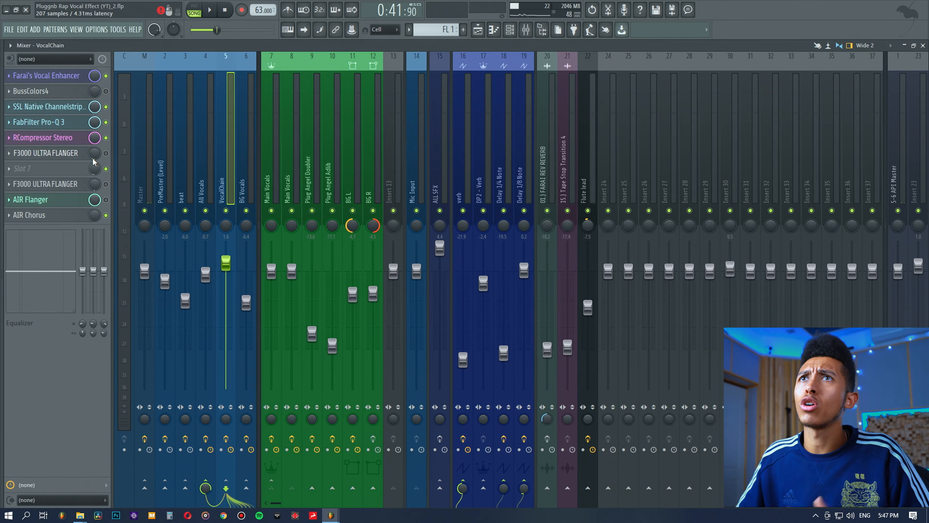
pyautogui.click(59, 156)
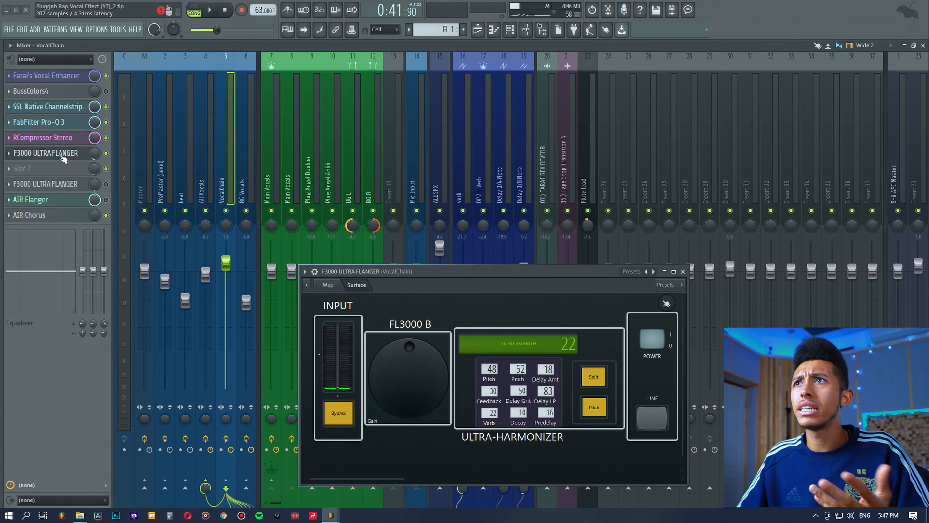
# - Open and enable the micropitchshift F3000 in slot 8, closing the slot 6 F3000 window
pyautogui.click(57, 186)
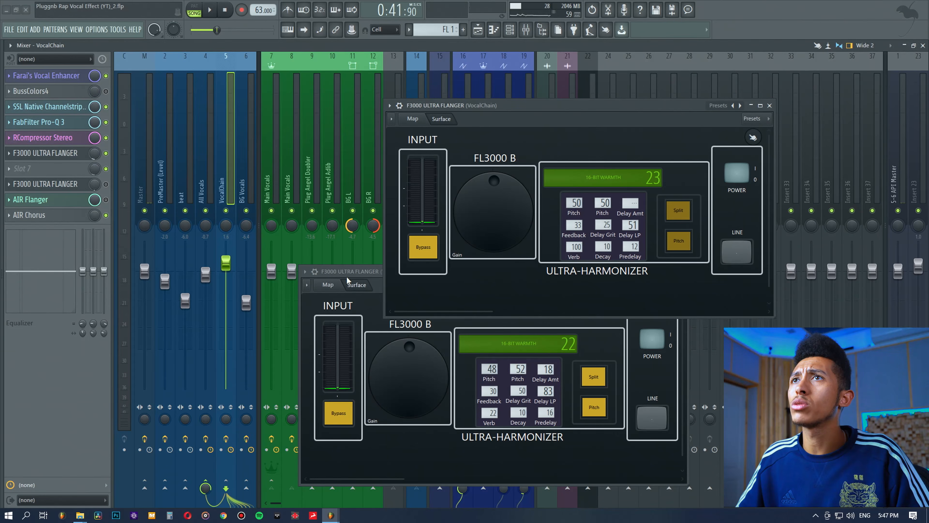
pyautogui.click(683, 272)
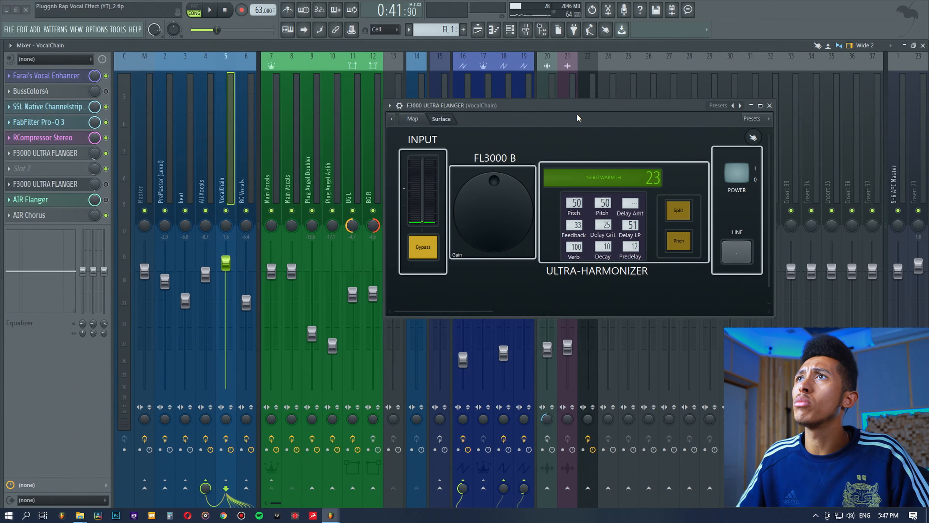
pyautogui.moveTo(571, 103); pyautogui.dragTo(516, 86)
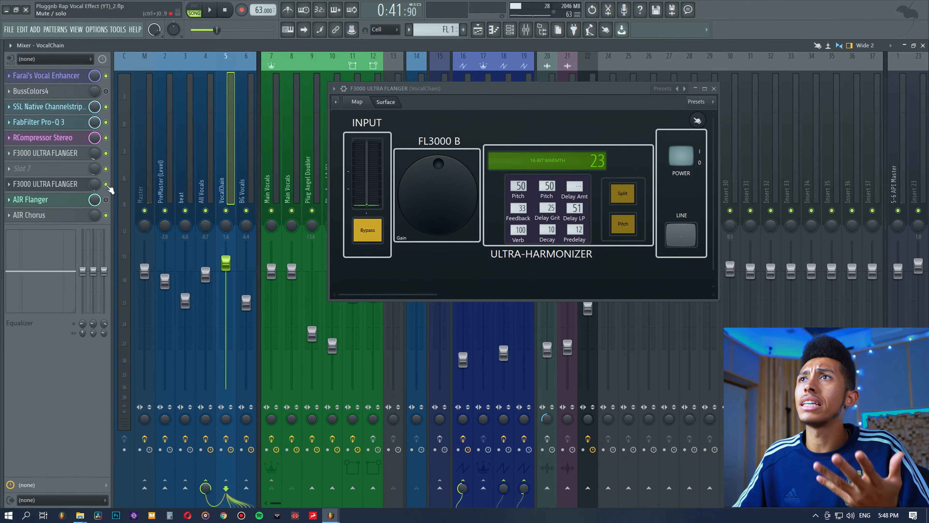
# - Copy the slot 8 F3000's mix level, try a different level during playback, and paste the copied 2% back
pyautogui.rightClick(91, 183)
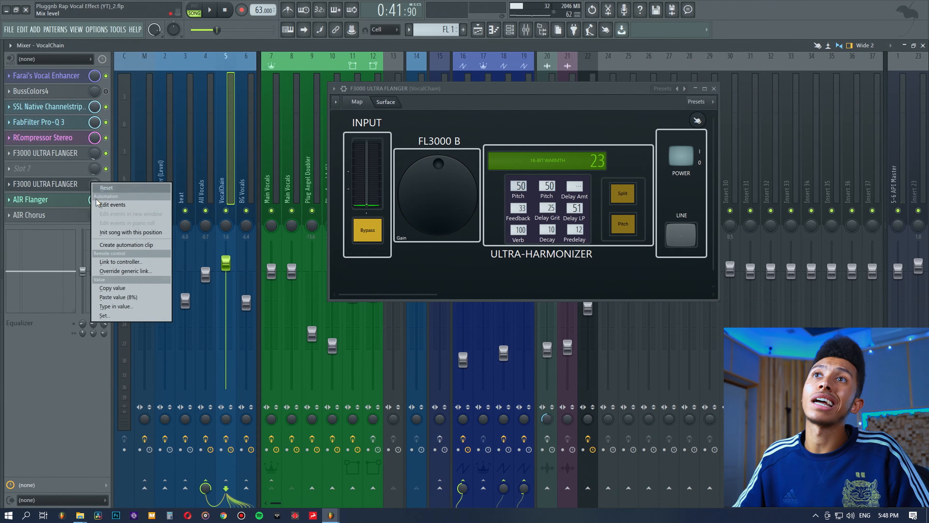
pyautogui.click(114, 287)
pyautogui.press('space')
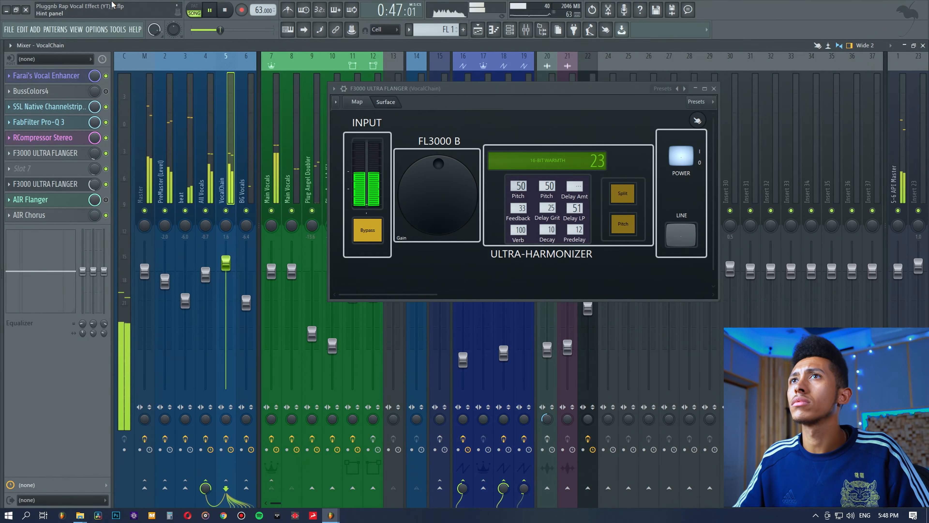
pyautogui.moveTo(95, 184); pyautogui.dragTo(94, 203)
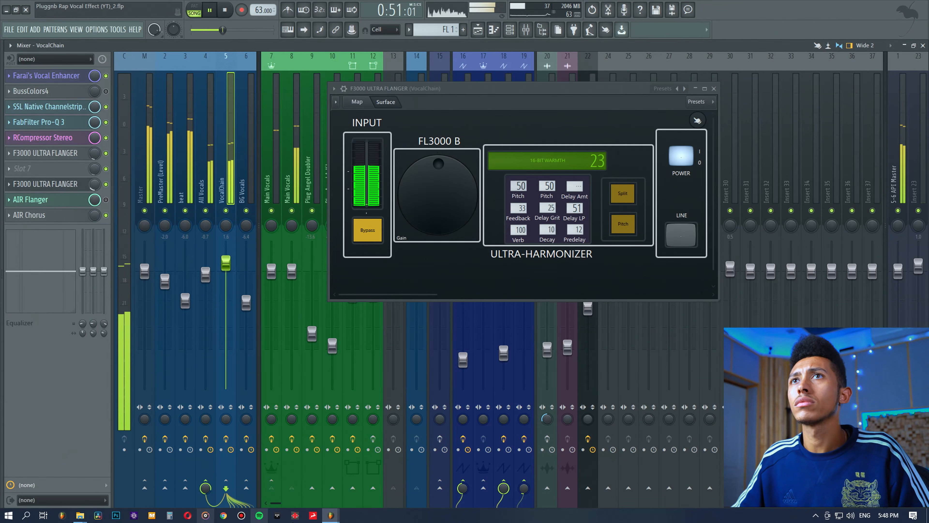
pyautogui.rightClick(95, 188)
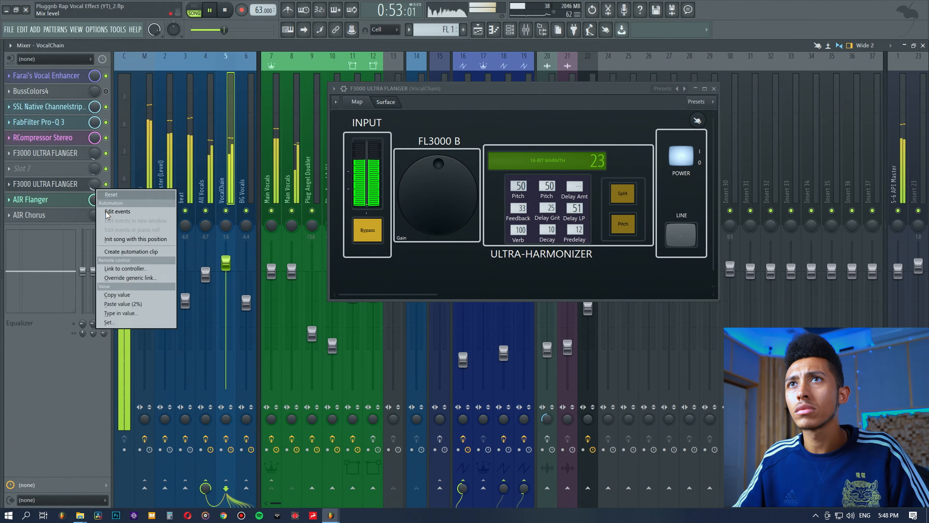
pyautogui.click(130, 301)
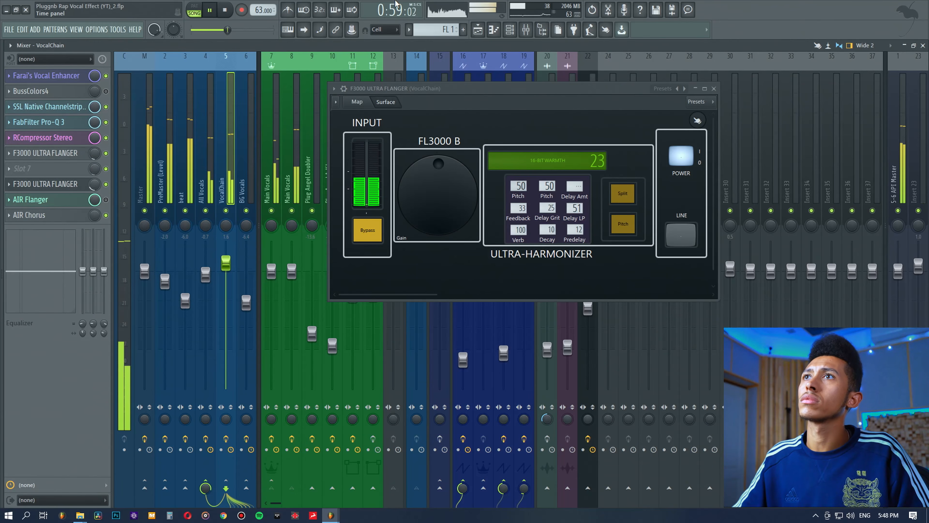
# - Paste the copied mix level onto the slot 8 F3000 again, stop playback and set its Decay to 10
pyautogui.rightClick(94, 186)
pyautogui.click(121, 301)
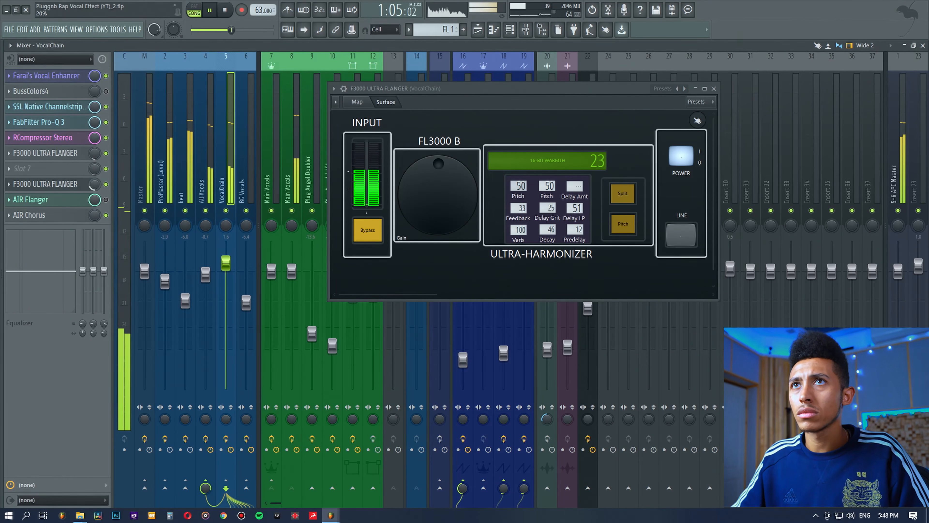
pyautogui.press('space')
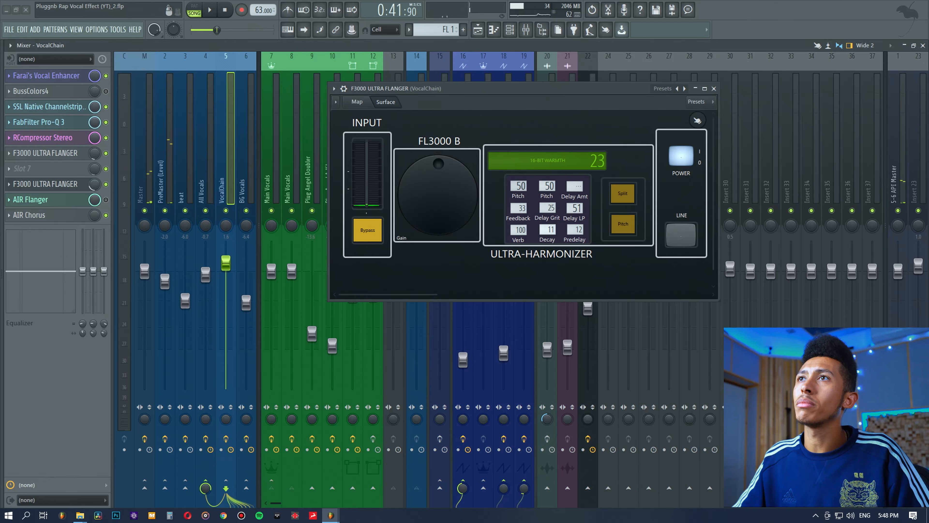
pyautogui.moveTo(548, 229); pyautogui.dragTo(548, 230)
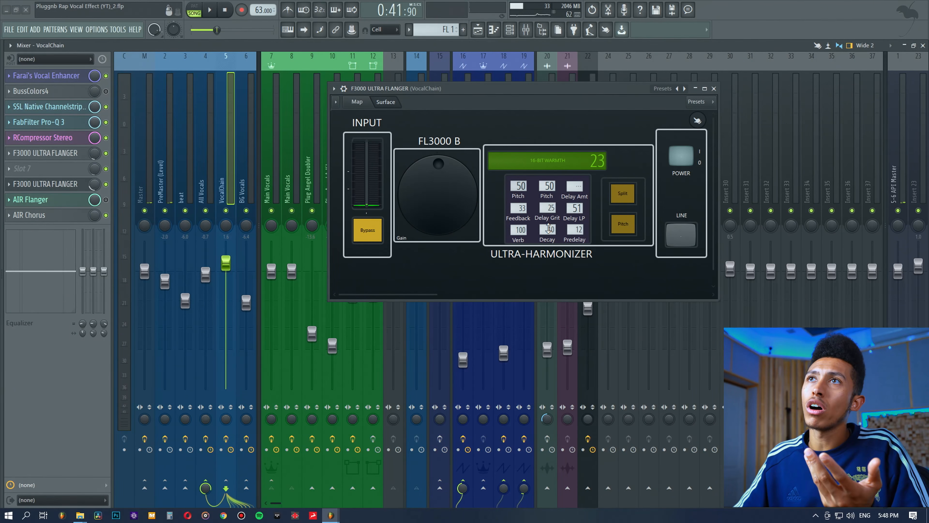
pyautogui.click(334, 88)
pyautogui.moveTo(348, 125)
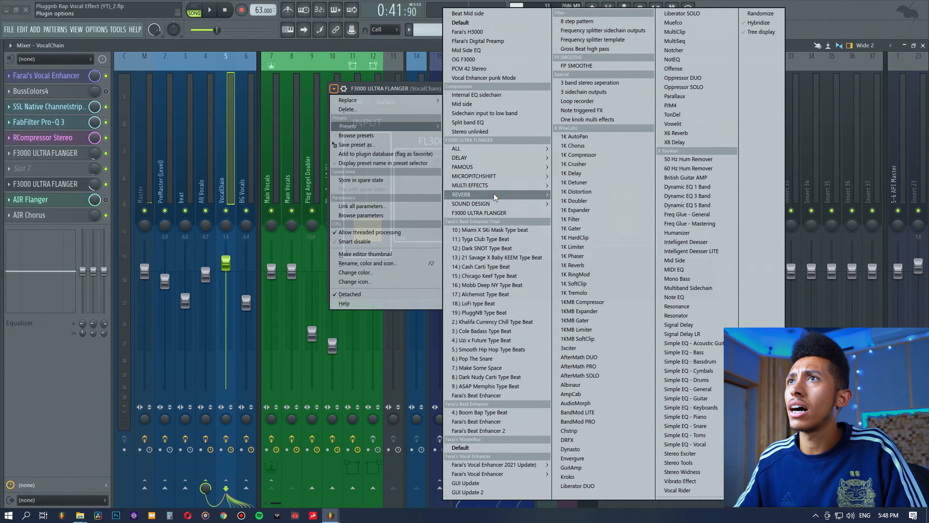
pyautogui.moveTo(493, 194)
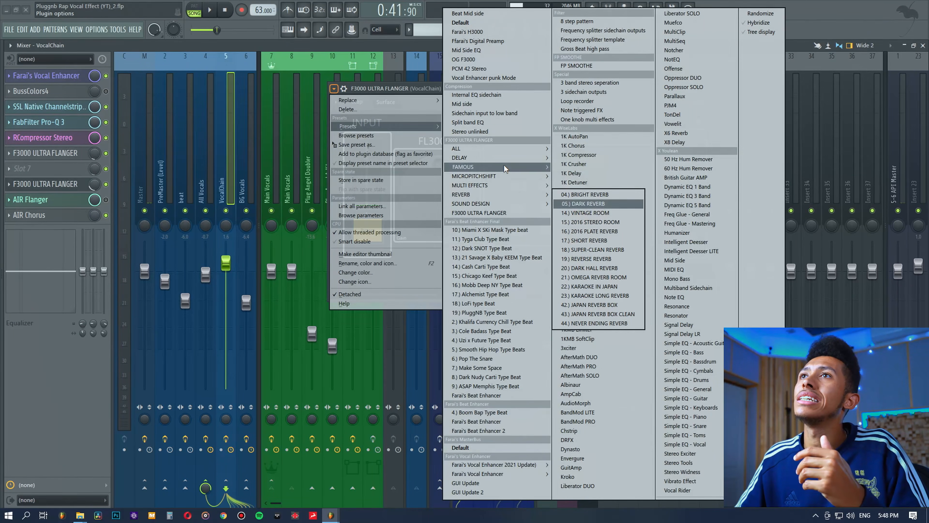
pyautogui.moveTo(503, 166)
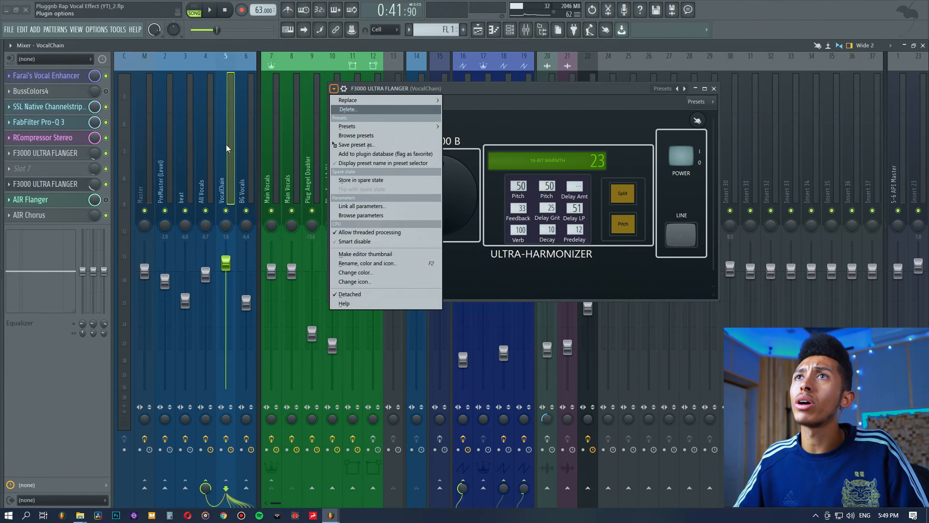
pyautogui.click(225, 144)
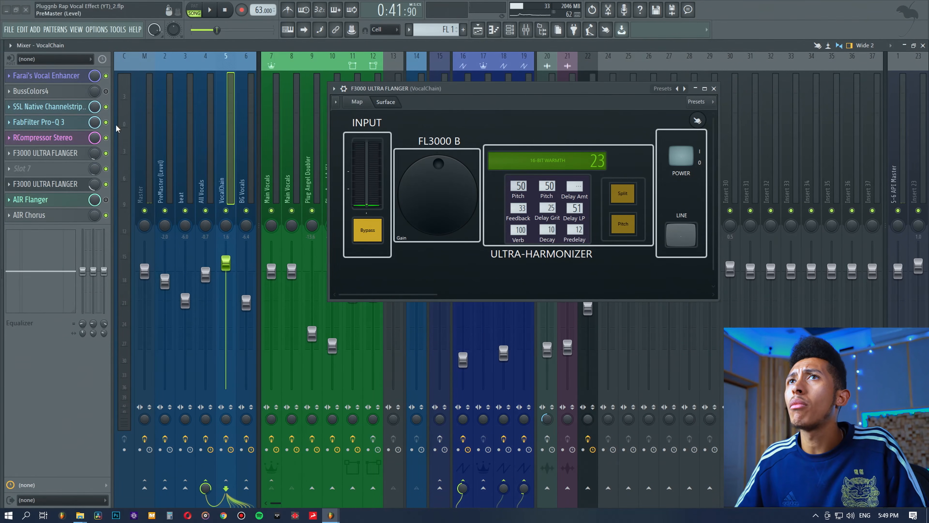
# - Close the slot 8 F3000 window and paste the copied 2% as its mix level
pyautogui.click(56, 186)
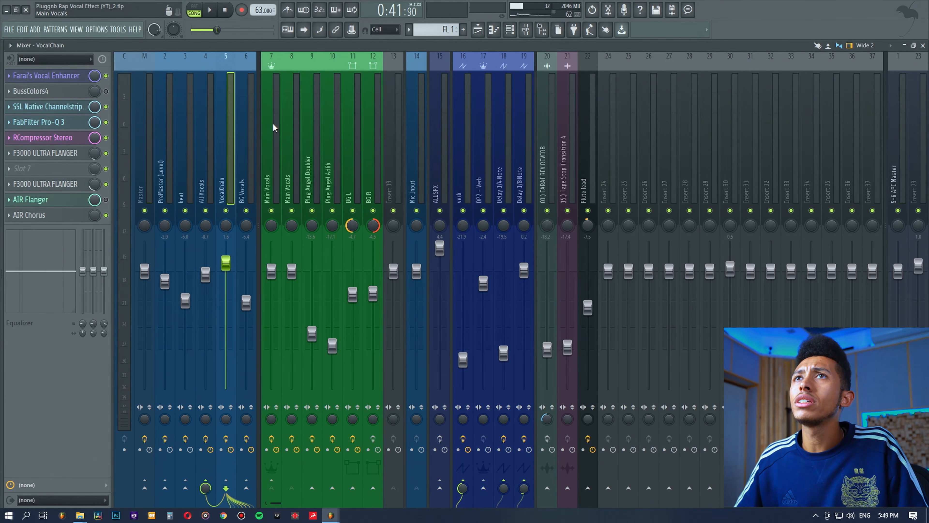
pyautogui.rightClick(94, 187)
pyautogui.click(126, 304)
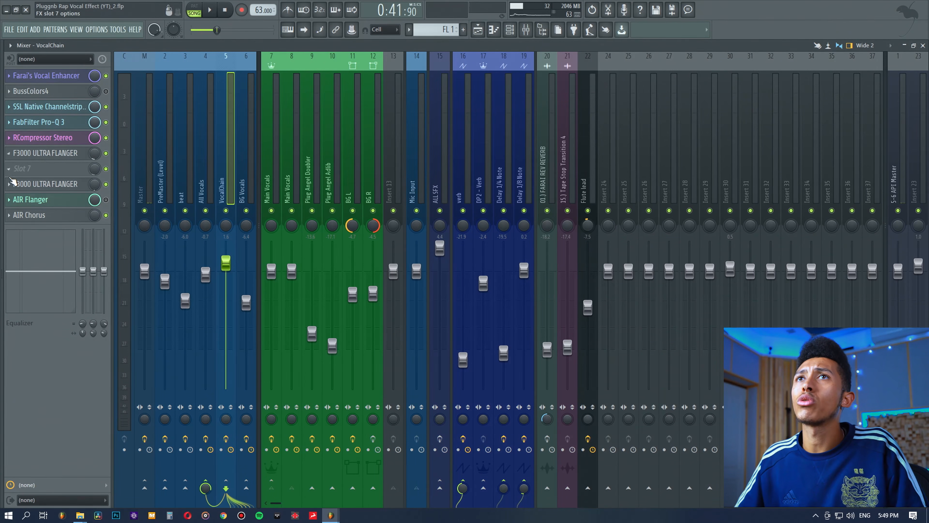
# - Copy VocalChain's slot 8 F3000 onto the verb track, then inspect, close and disable the SP2016 Reverb there
pyautogui.click(10, 178)
pyautogui.moveTo(32, 244); pyautogui.dragTo(469, 154)
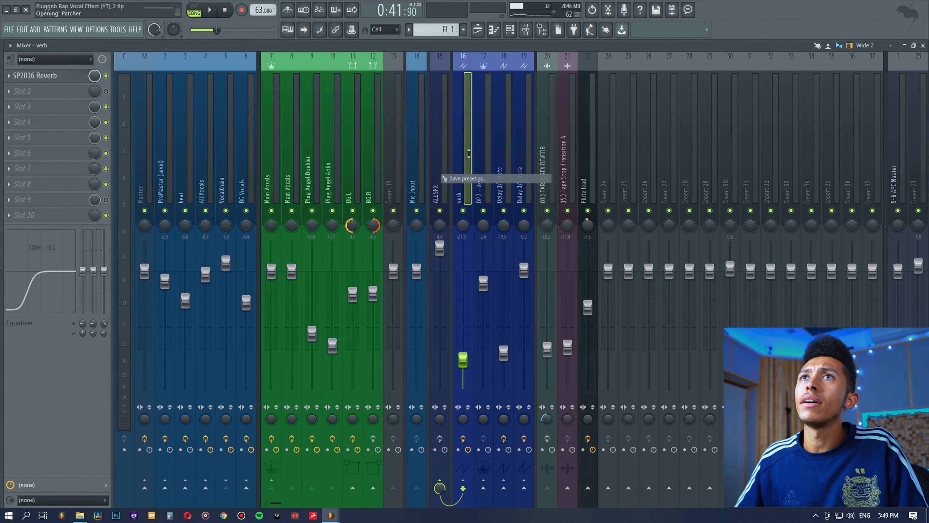
pyautogui.click(47, 79)
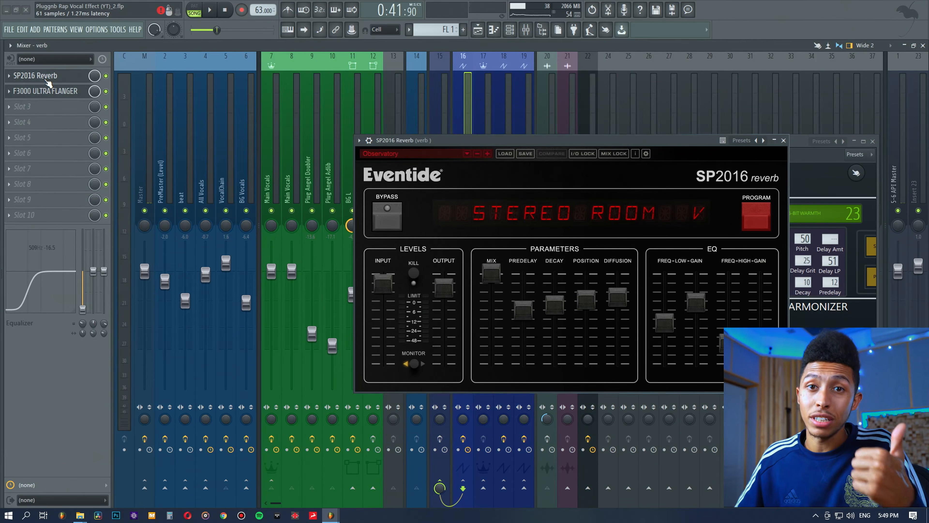
pyautogui.moveTo(461, 140); pyautogui.dragTo(320, 137)
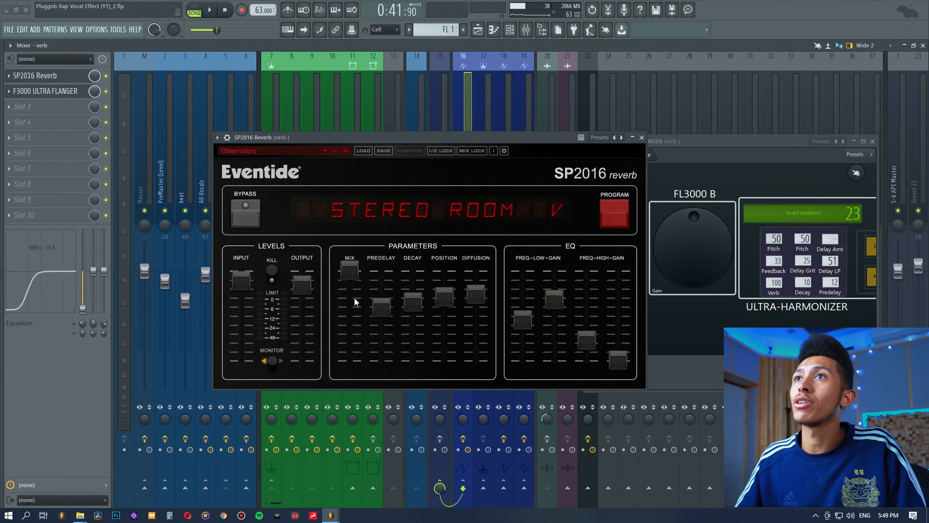
pyautogui.click(44, 76)
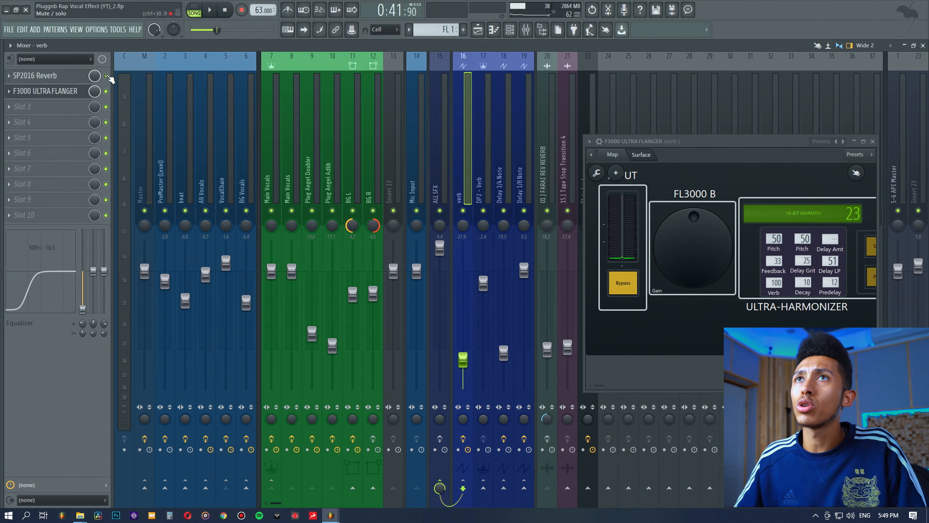
# - Reposition and resize the verb track's F3000 window and load the reverb preset 18.) SUPER-CLEAN REVERB
pyautogui.moveTo(673, 140); pyautogui.dragTo(317, 126)
pyautogui.moveTo(516, 375); pyautogui.dragTo(613, 342)
pyautogui.click(231, 126)
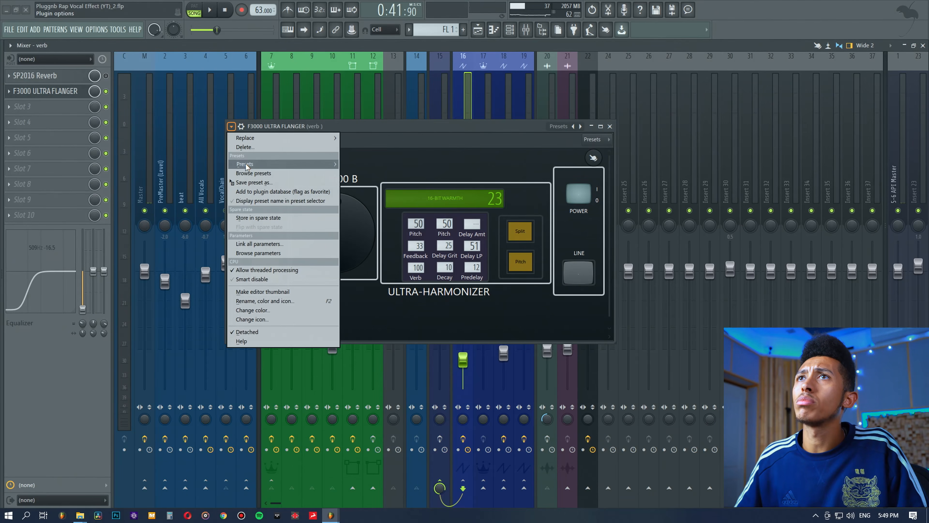
pyautogui.moveTo(256, 164)
pyautogui.moveTo(402, 194)
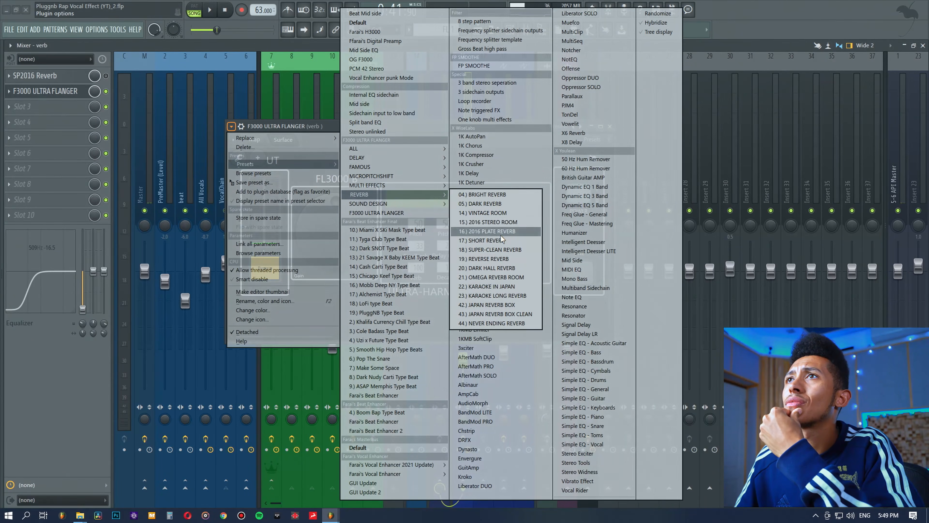
pyautogui.click(502, 250)
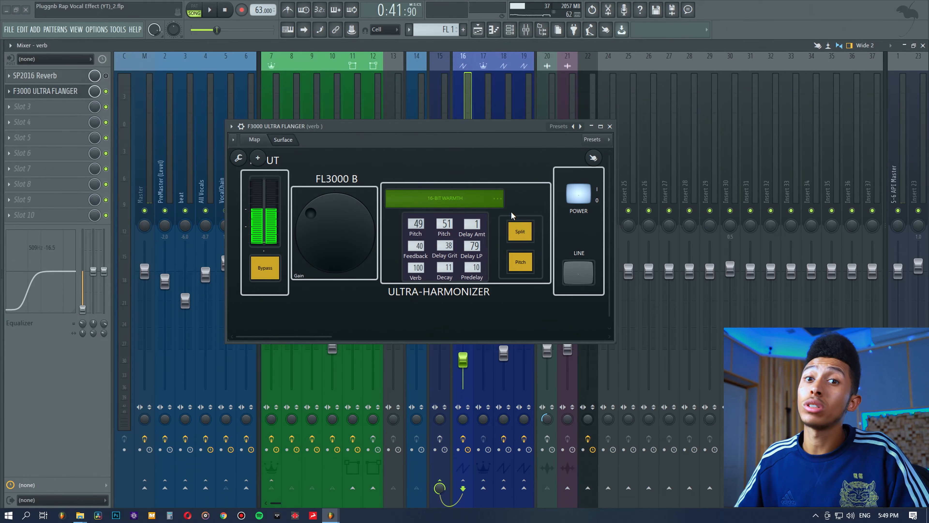
# - Play the song with the new reverb, copy the verb track's volume value, and raise its fader to about -15.6 dB
pyautogui.moveTo(437, 126); pyautogui.dragTo(750, 130)
pyautogui.press('space')
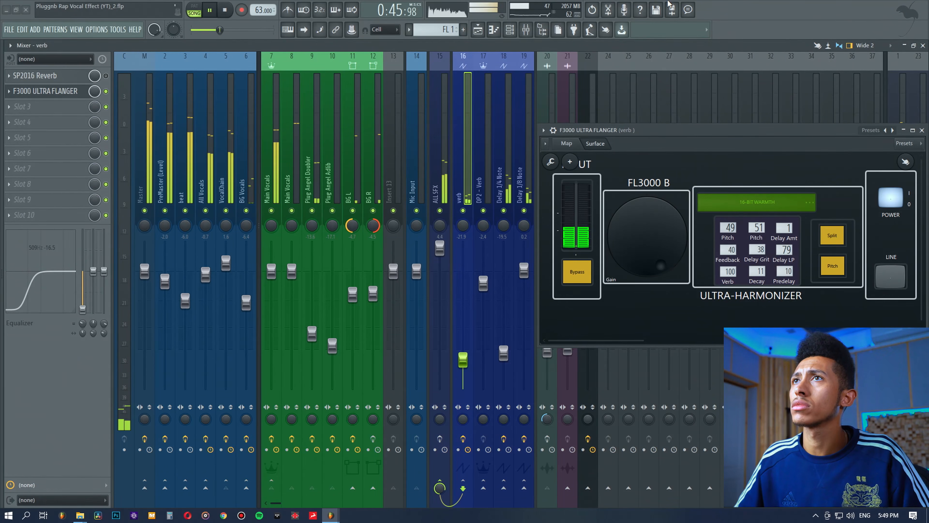
pyautogui.press('space')
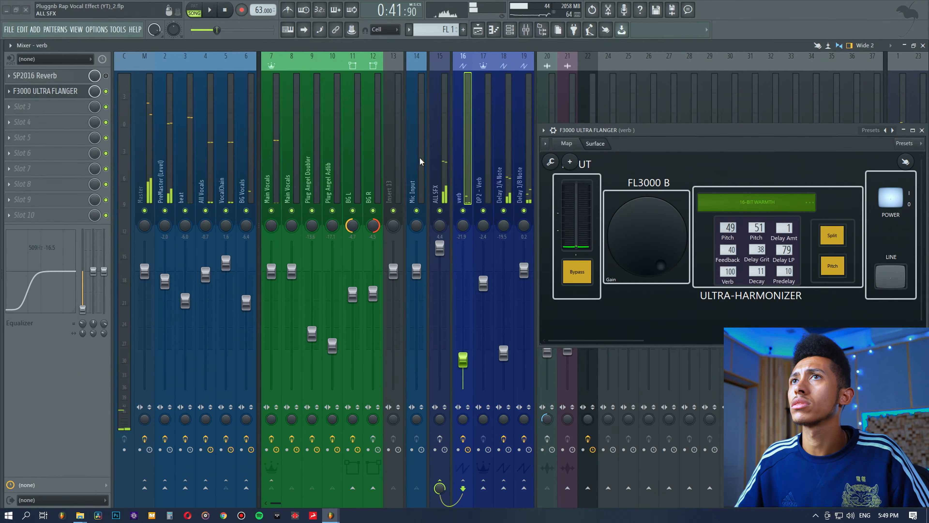
pyautogui.press('space')
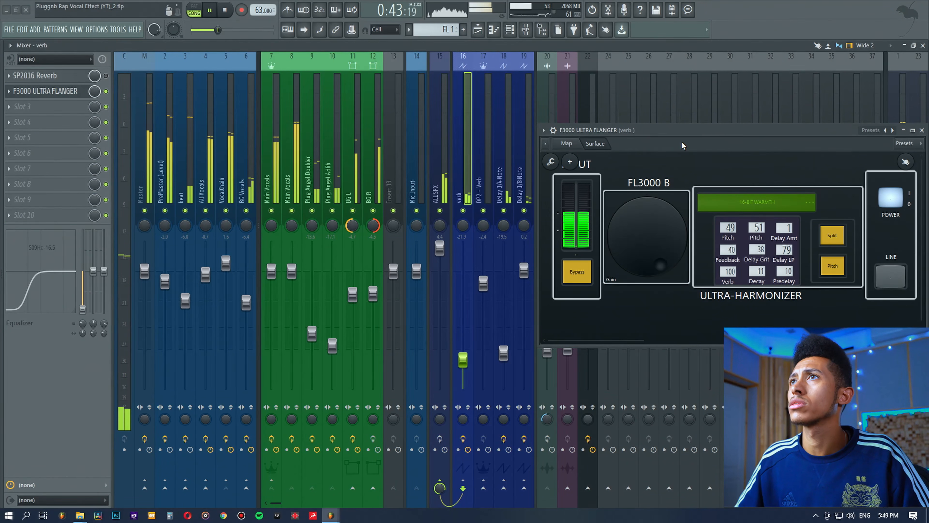
pyautogui.moveTo(685, 130); pyautogui.dragTo(644, 129)
pyautogui.rightClick(462, 356)
pyautogui.click(475, 461)
pyautogui.moveTo(463, 359); pyautogui.dragTo(463, 340)
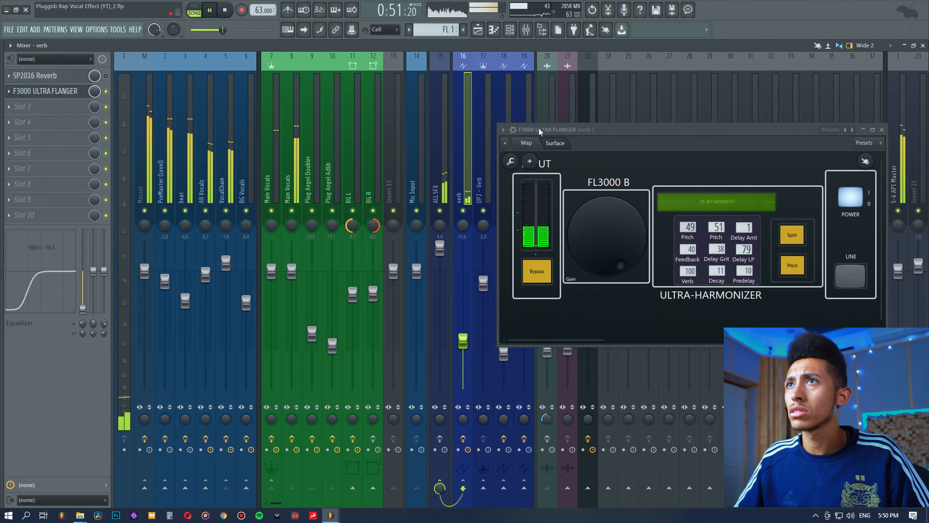
# - Compare the mix with the verb track muted and unmuted, and lower its fader to about -23.3 dB
pyautogui.click(463, 210)
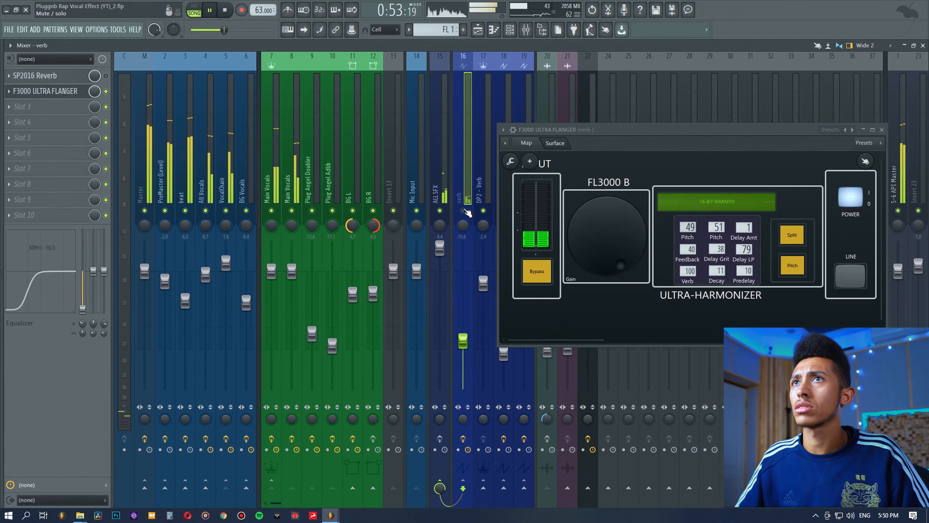
pyautogui.click(463, 211)
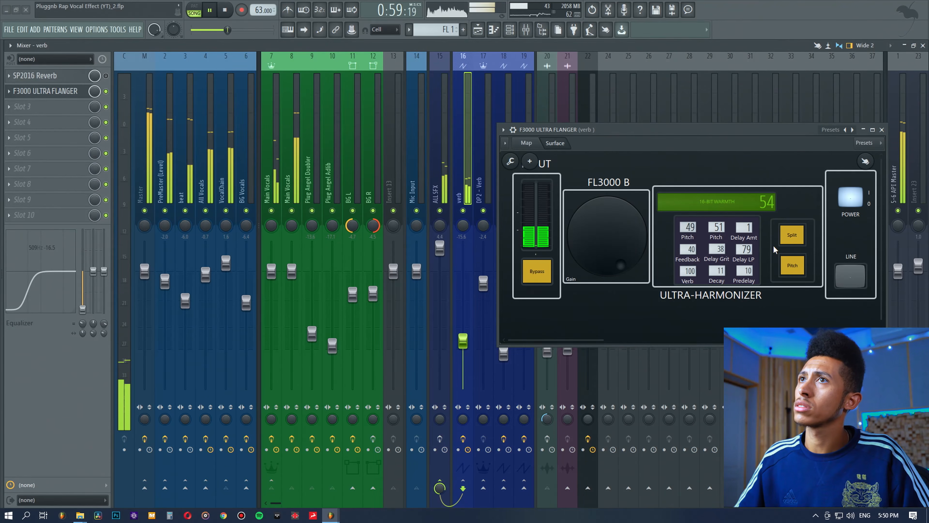
pyautogui.moveTo(463, 341); pyautogui.dragTo(463, 363)
# - On the verb F3000, set Delay Amt to 8, Delay LP to 82 and both Pitch values to 50, and switch off the Pitch effect
pyautogui.moveTo(744, 231); pyautogui.dragTo(744, 228)
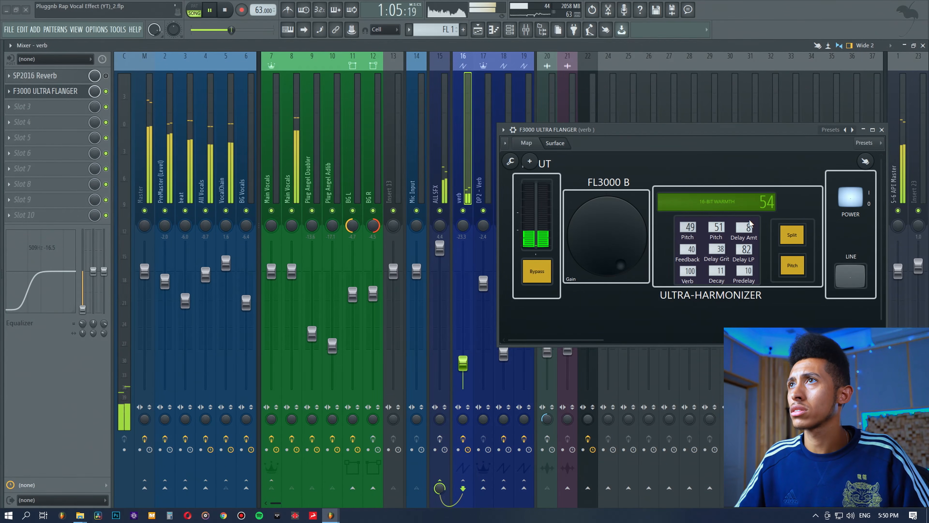
pyautogui.moveTo(716, 227); pyautogui.dragTo(716, 230)
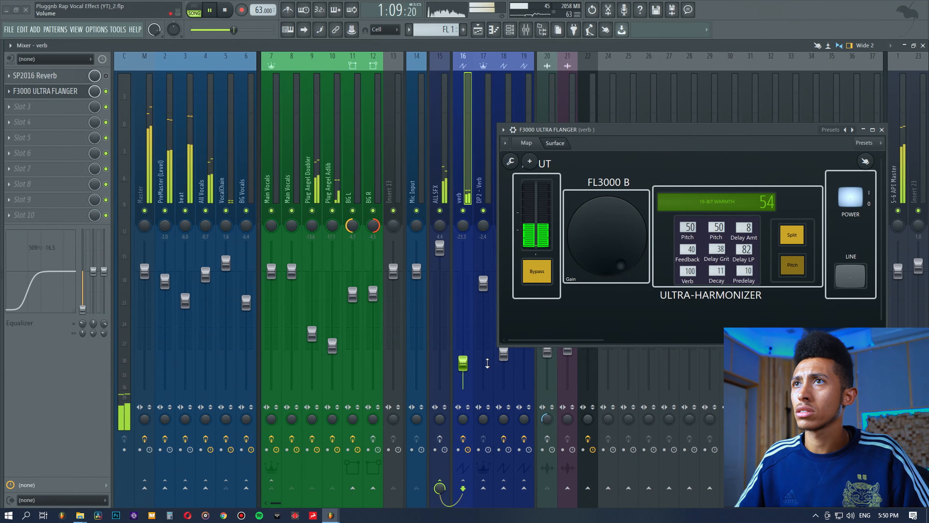
# - Raise the verb track's fader in stages to about -18.7 dB, comparing the track muted and unmuted
pyautogui.moveTo(469, 365)
pyautogui.mouseDown()
pyautogui.moveTo(469, 333)
pyautogui.moveTo(468, 357)
pyautogui.mouseUp()
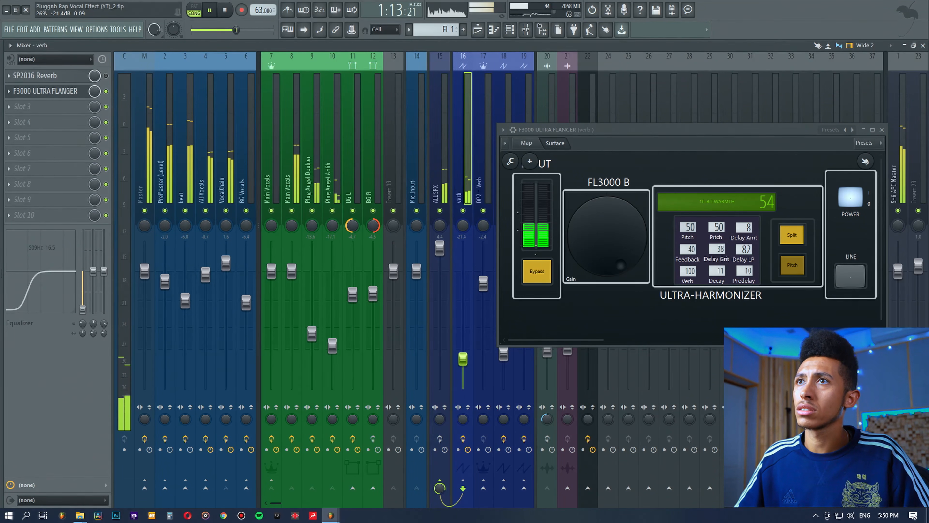
pyautogui.moveTo(463, 359); pyautogui.dragTo(463, 358)
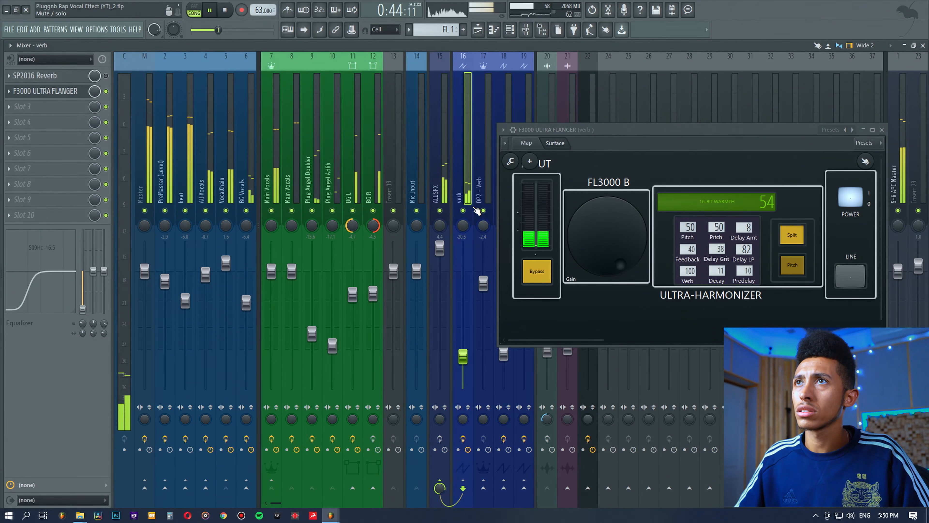
pyautogui.click(462, 211)
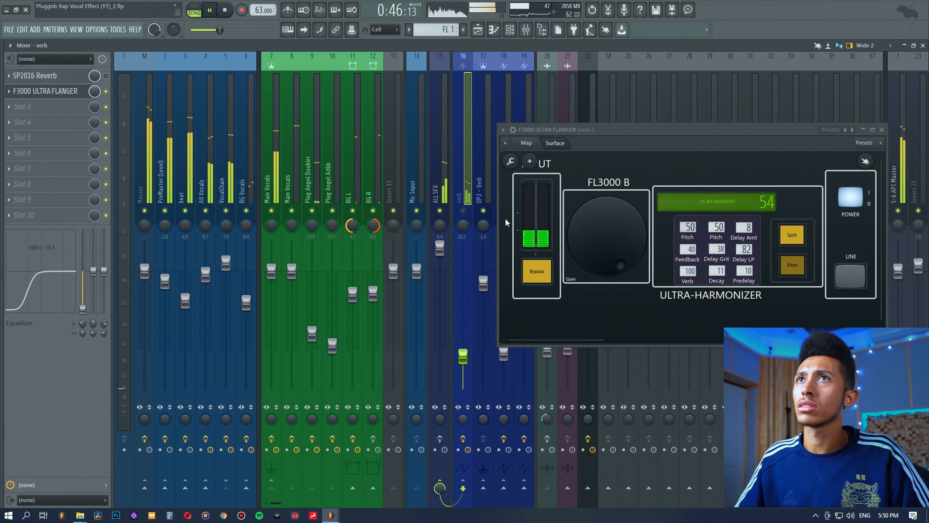
pyautogui.click(462, 211)
pyautogui.moveTo(463, 357); pyautogui.dragTo(463, 354)
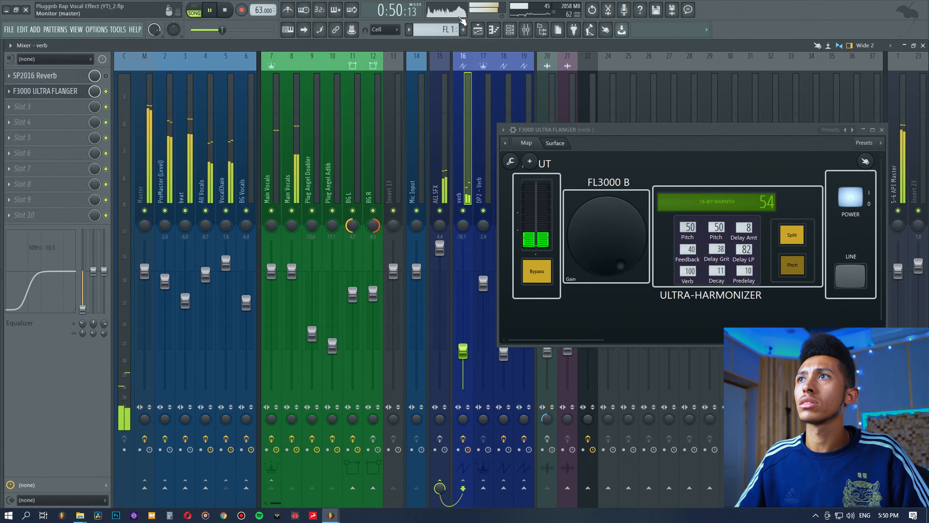
# - Set the verb F3000's Decay to 21 and stop playback
pyautogui.moveTo(717, 270); pyautogui.dragTo(717, 264)
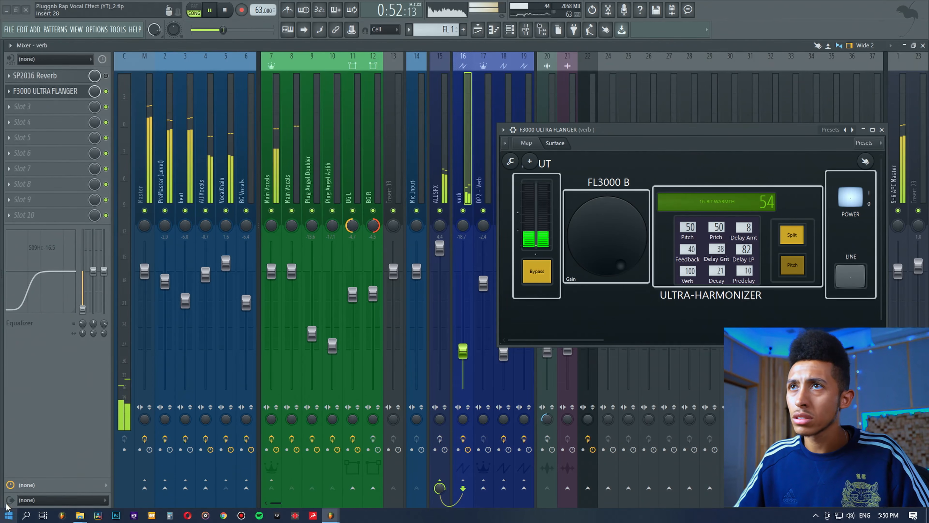
pyautogui.press('space')
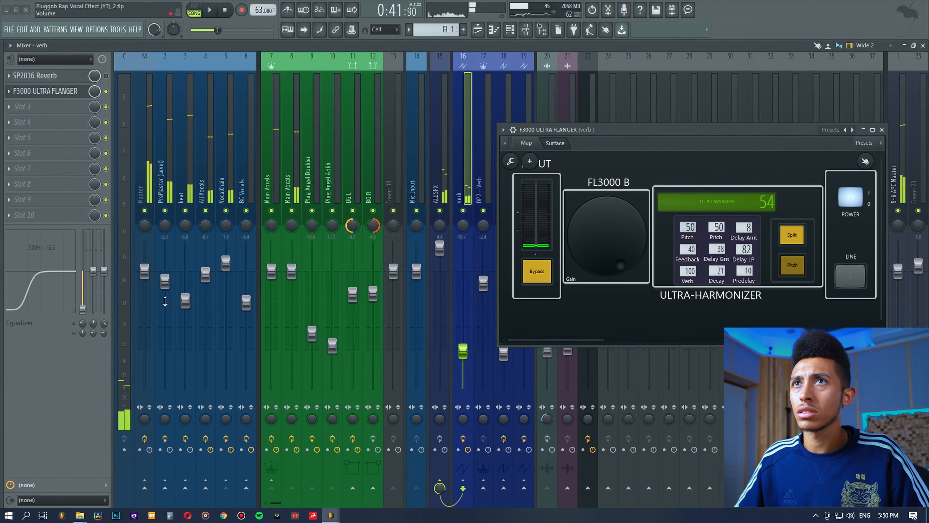
# - Cut the verb track's high EQ band to -18 dB around 4.4 kHz and lower its fader to about -19.5 dB during playback
pyautogui.moveTo(103, 271); pyautogui.dragTo(105, 335)
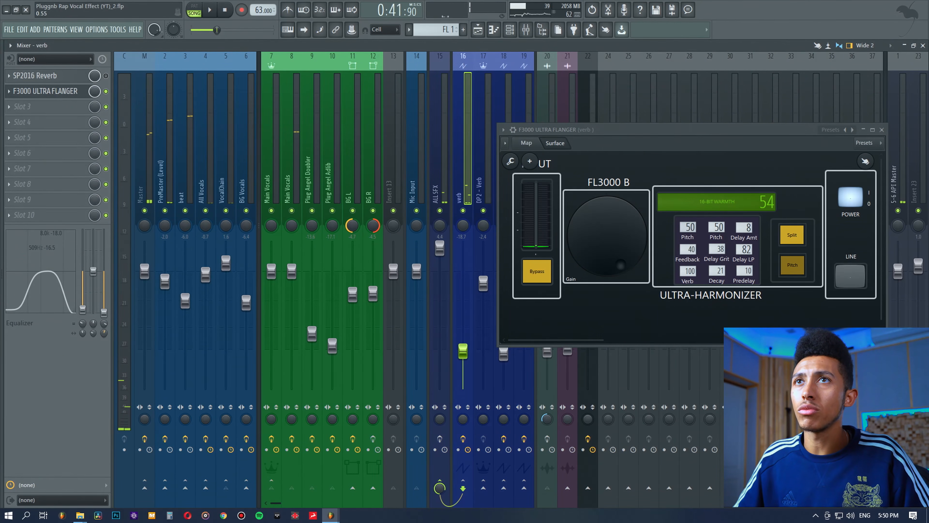
pyautogui.press('space')
pyautogui.moveTo(463, 351)
pyautogui.mouseDown()
pyautogui.moveTo(462, 300)
pyautogui.moveTo(467, 366)
pyautogui.moveTo(465, 356)
pyautogui.mouseUp()
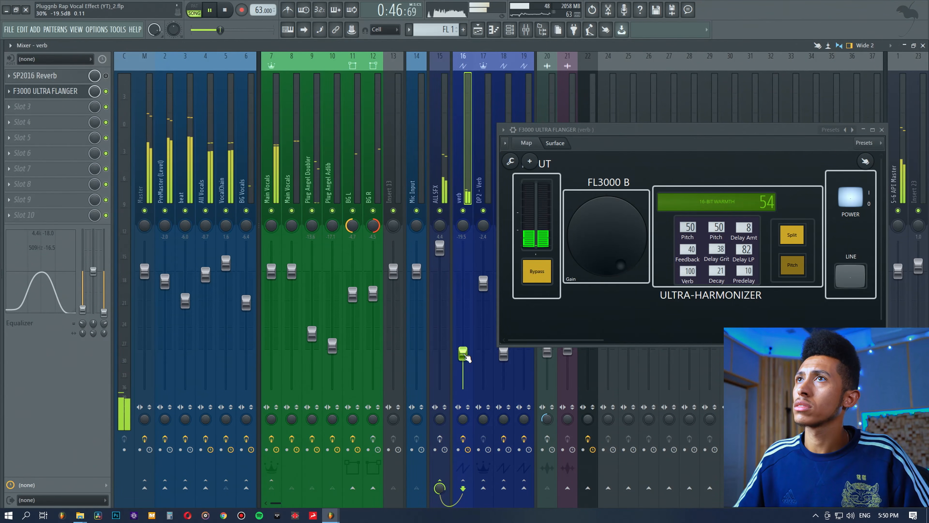
# - Set the verb F3000's Decay to 18, lower the verb fader to about -20.2 dB and stop playback
pyautogui.moveTo(717, 270); pyautogui.dragTo(717, 275)
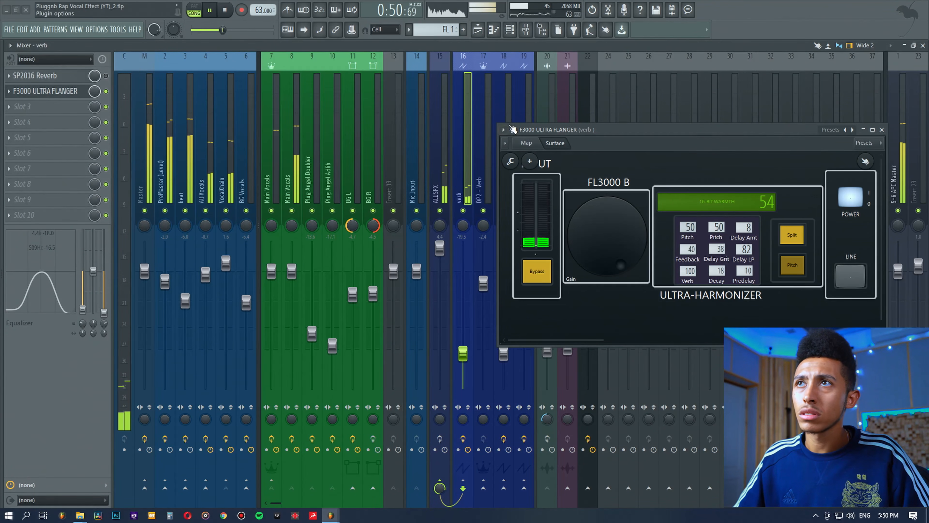
pyautogui.moveTo(465, 353); pyautogui.dragTo(464, 355)
pyautogui.press('space')
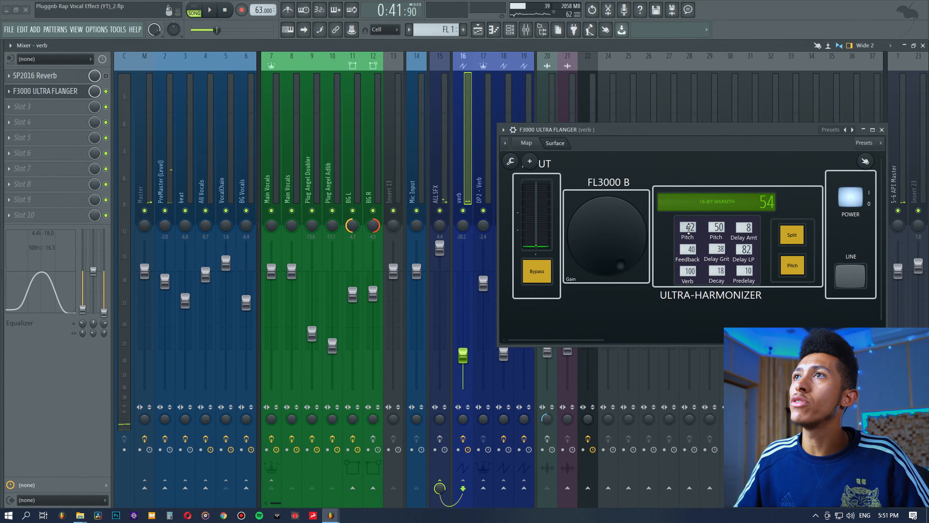
# - Switch on the verb F3000's Pitch effect with both Pitch values at 40, and lower the verb fader to about -21.8 dB during playback
pyautogui.moveTo(688, 229); pyautogui.dragTo(688, 230)
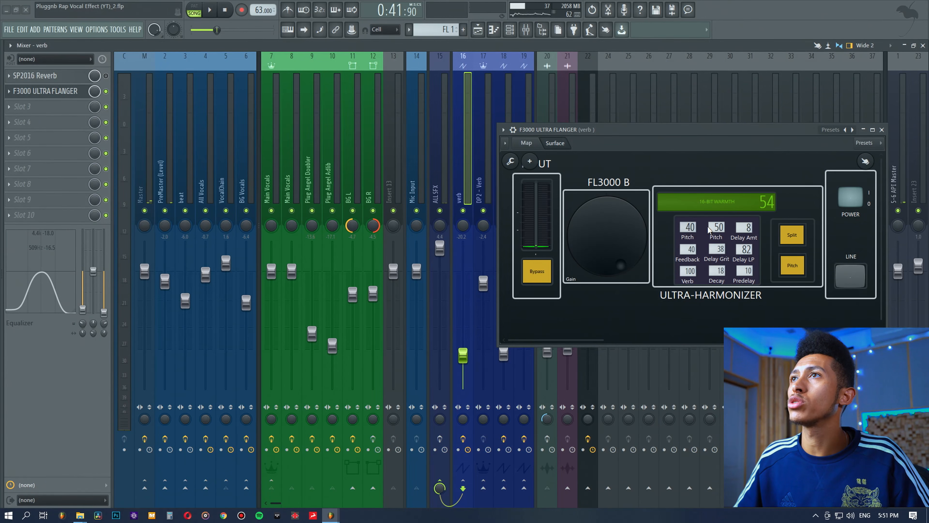
pyautogui.moveTo(716, 228); pyautogui.dragTo(716, 230)
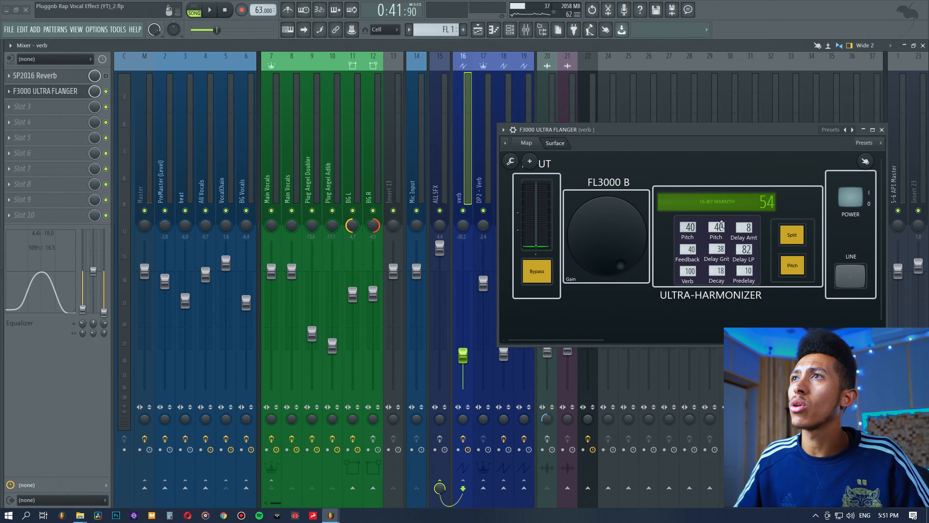
pyautogui.press('space')
pyautogui.moveTo(462, 355)
pyautogui.mouseDown()
pyautogui.moveTo(462, 299)
pyautogui.moveTo(463, 359)
pyautogui.mouseUp()
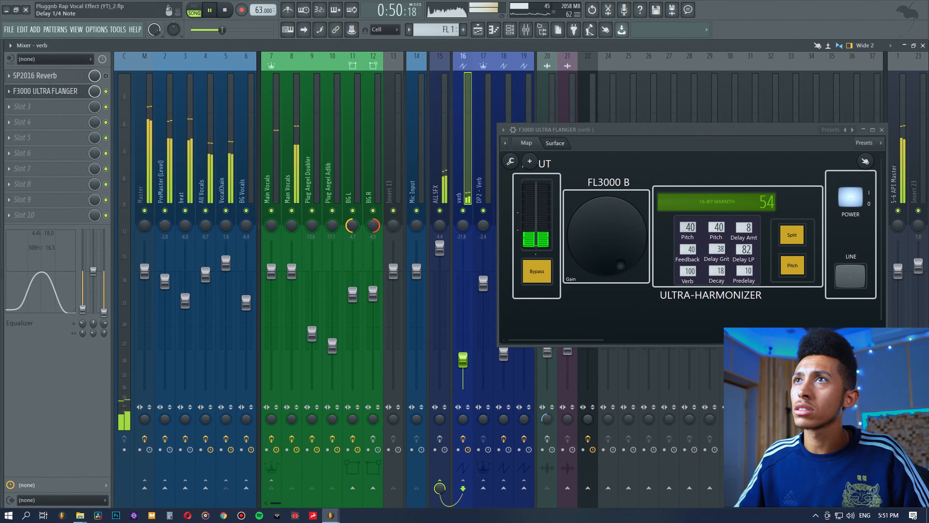
# - Compare the mix with the verb track muted and unmuted, and raise its fader to about -21.2 dB
pyautogui.click(463, 211)
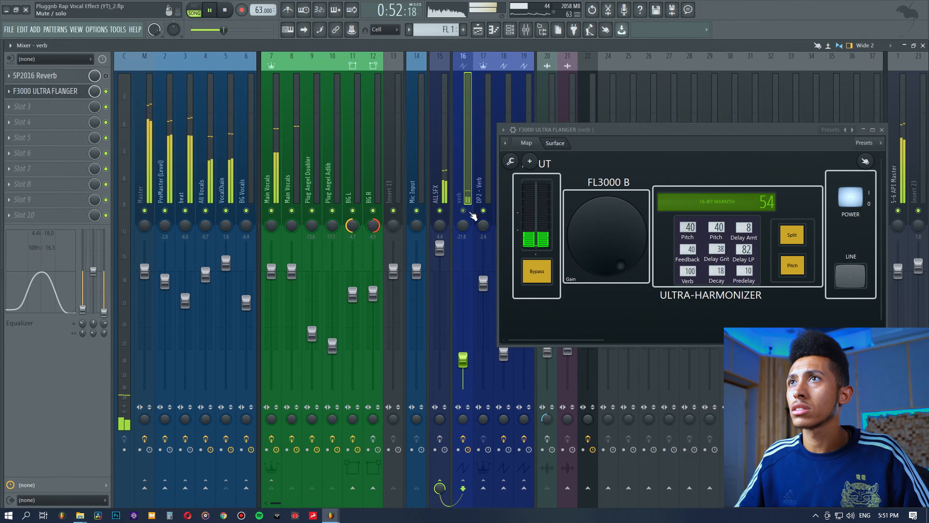
pyautogui.click(462, 211)
pyautogui.moveTo(463, 362); pyautogui.dragTo(466, 359)
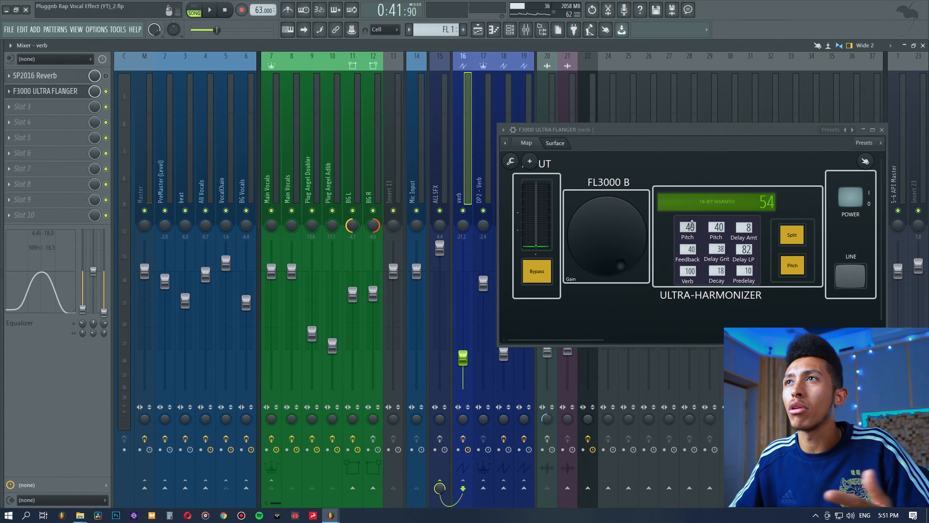
# - Set both Pitch values on the verb F3000 to 54 and lower the verb fader to about -28.5 dB during playback
pyautogui.moveTo(688, 227); pyautogui.dragTo(688, 223)
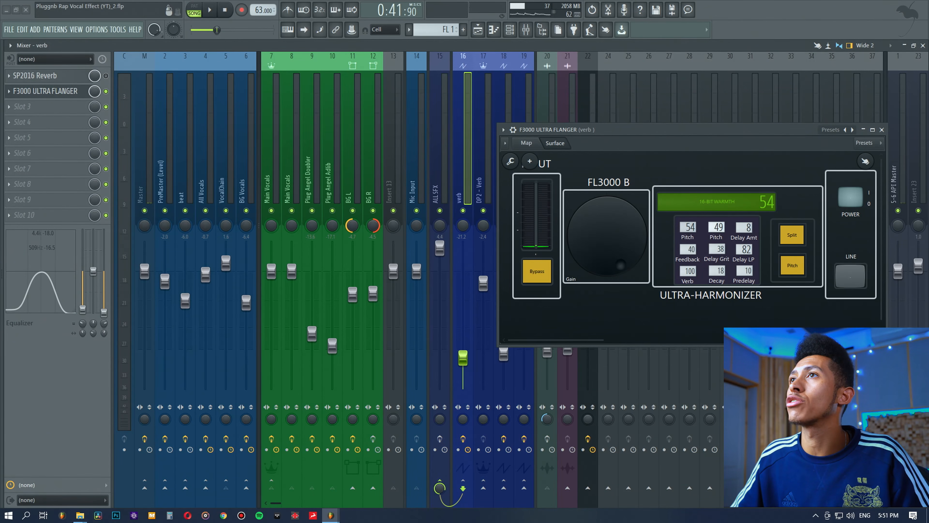
pyautogui.press('space')
pyautogui.moveTo(462, 358)
pyautogui.mouseDown()
pyautogui.moveTo(462, 323)
pyautogui.moveTo(462, 367)
pyautogui.mouseUp()
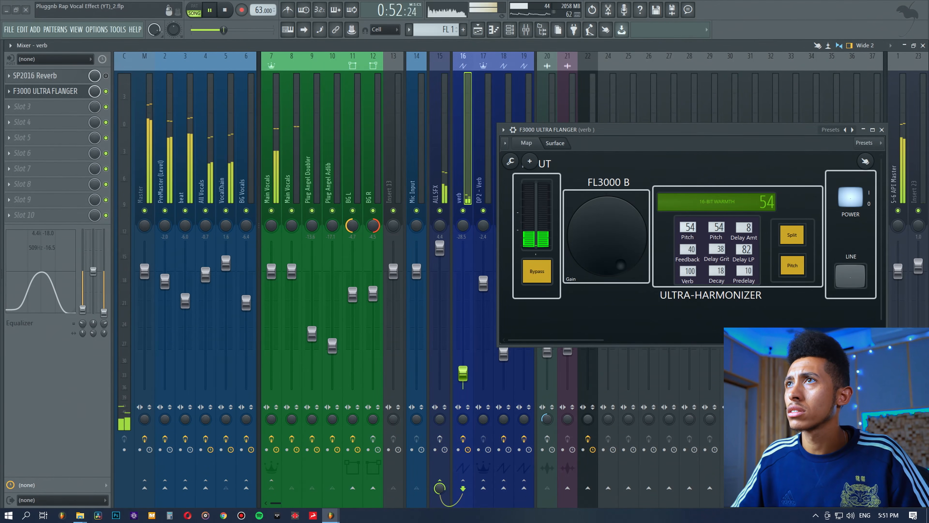
# - Set both Pitch values on the verb F3000 to 51 and Decay to 41, and raise the verb fader to about -24.2 dB
pyautogui.moveTo(688, 227); pyautogui.dragTo(688, 228)
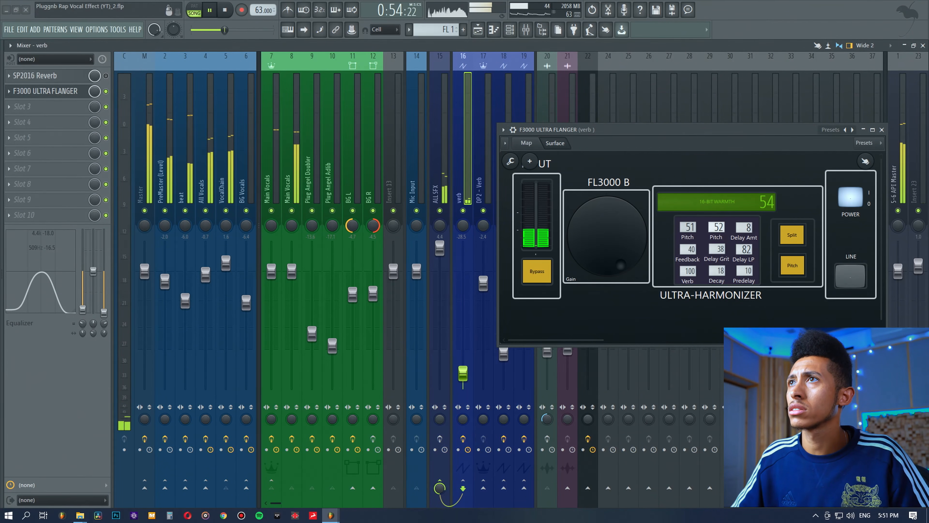
pyautogui.moveTo(462, 373); pyautogui.dragTo(462, 351)
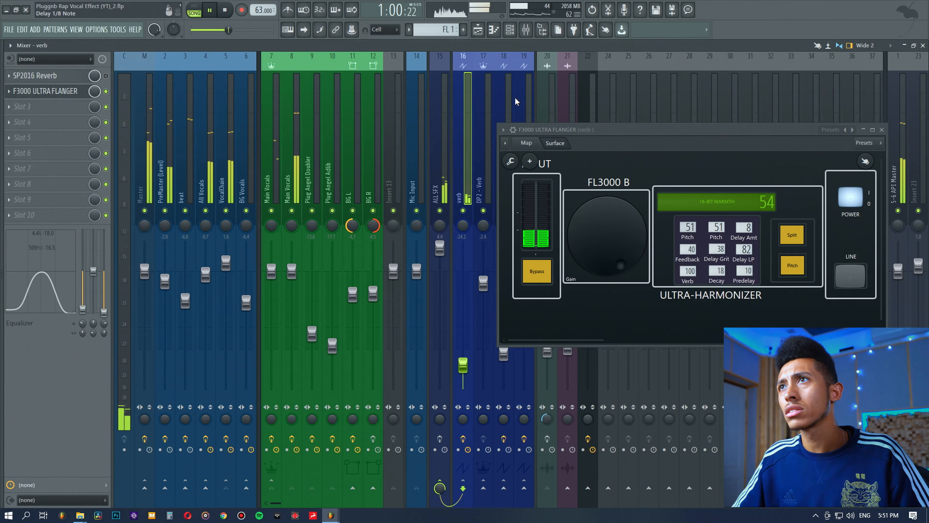
pyautogui.moveTo(718, 275); pyautogui.dragTo(711, 190)
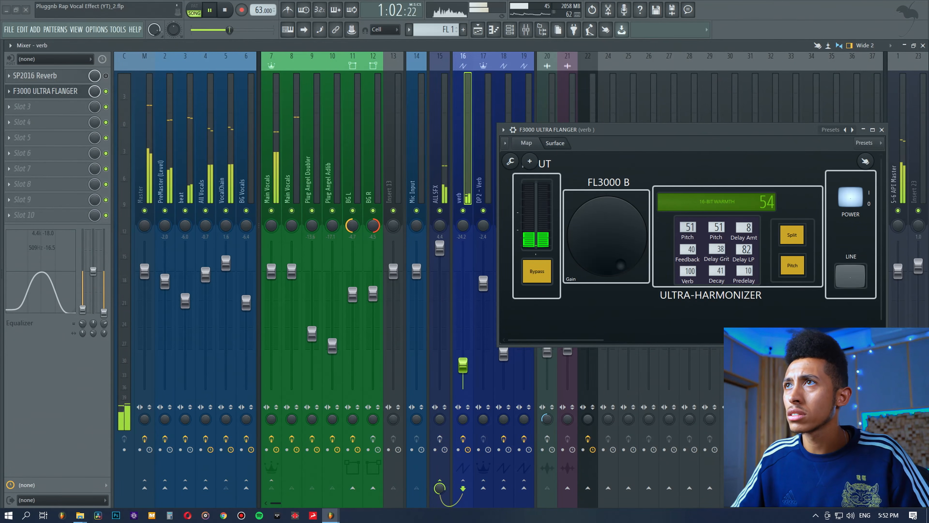
# - Raise the verb track's fader to about -20.3 dB, and on its F3000 set Decay to 23 and raise Predelay
pyautogui.moveTo(464, 366); pyautogui.dragTo(468, 360)
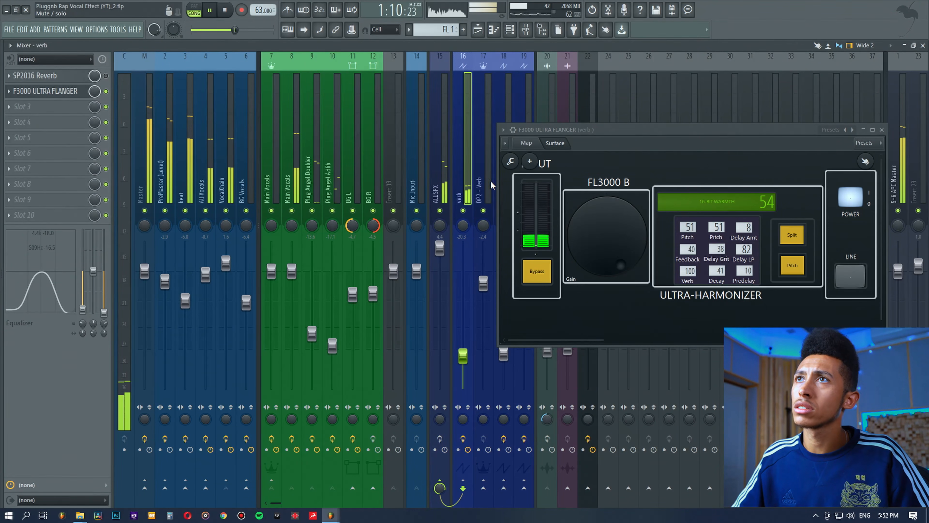
pyautogui.moveTo(717, 271); pyautogui.dragTo(717, 286)
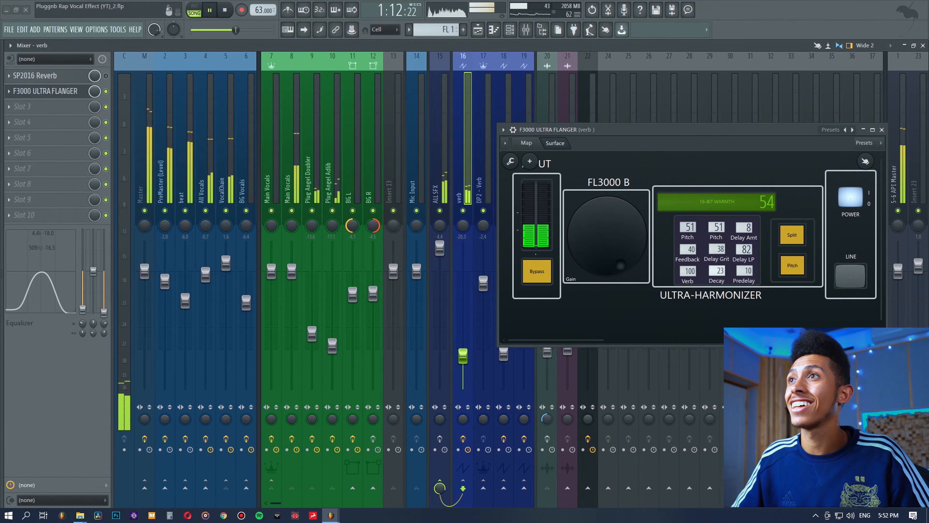
pyautogui.moveTo(744, 271); pyautogui.dragTo(744, 256)
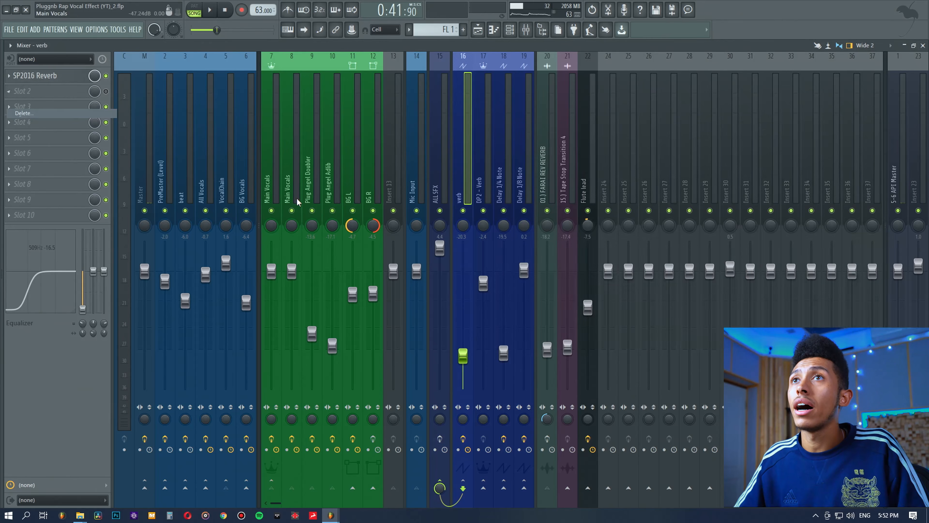
# - Review the VocalChain effect slots, and open and close Farai's Beat Enhancer on the beat track
pyautogui.click(225, 153)
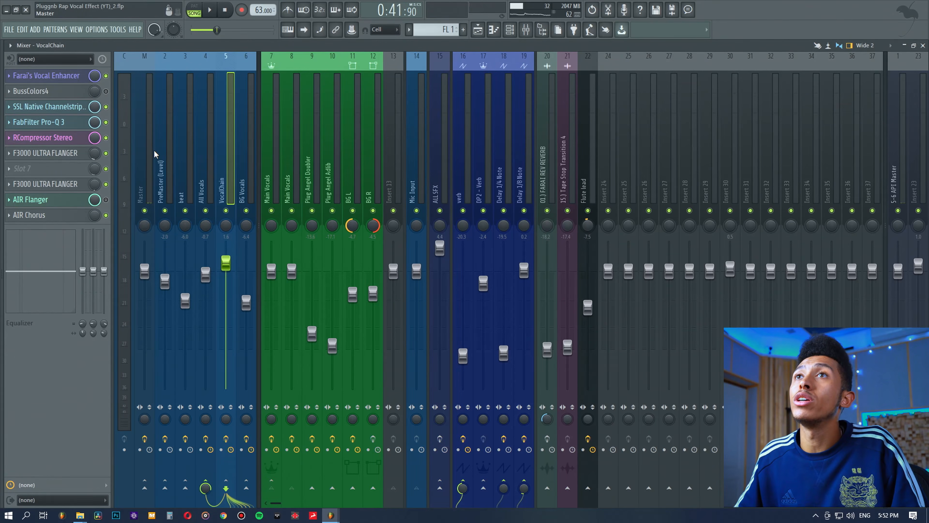
pyautogui.click(183, 152)
pyautogui.click(55, 122)
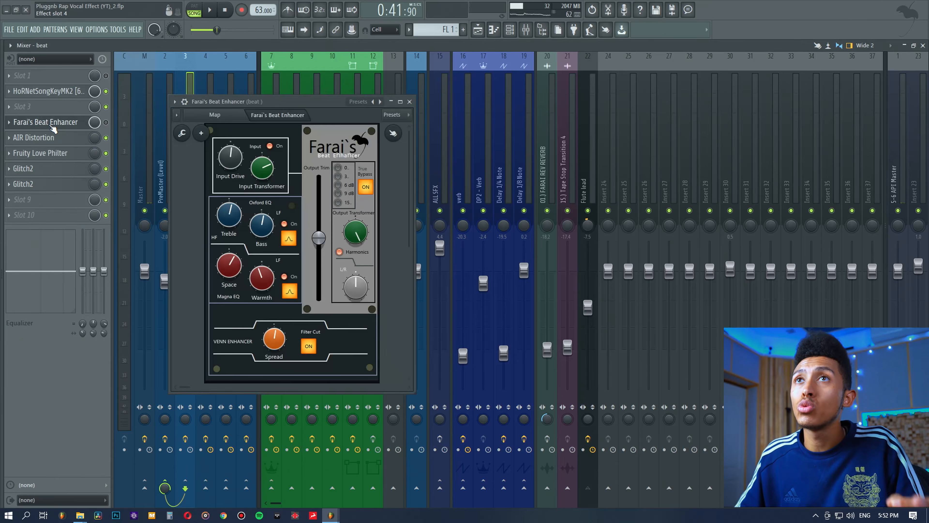
pyautogui.moveTo(254, 104); pyautogui.dragTo(306, 94)
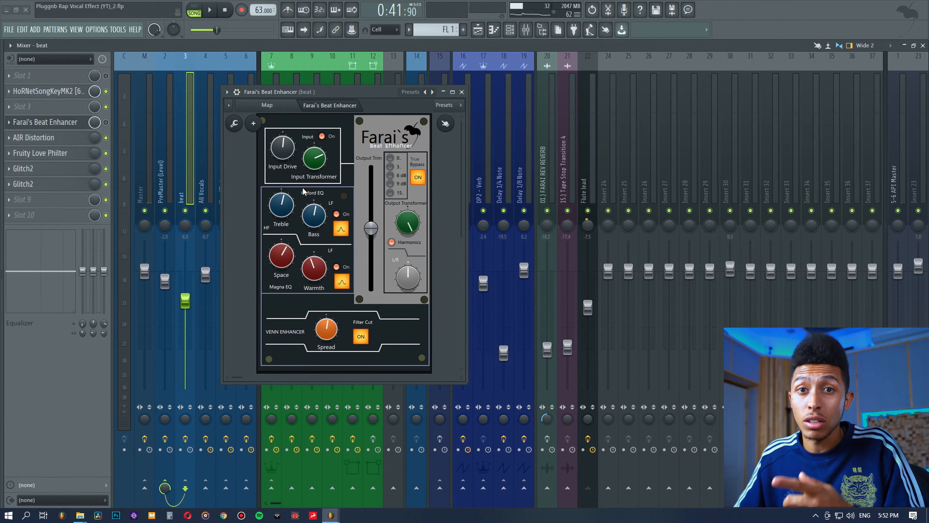
pyautogui.click(55, 122)
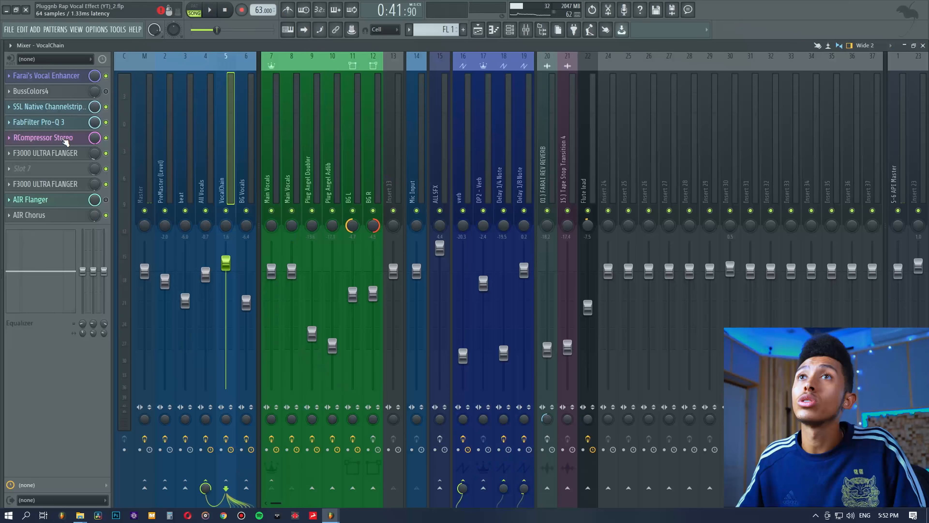
# - Open the first F3000 Ultra Flanger on VocalChain to view its settings, and close it
pyautogui.click(64, 153)
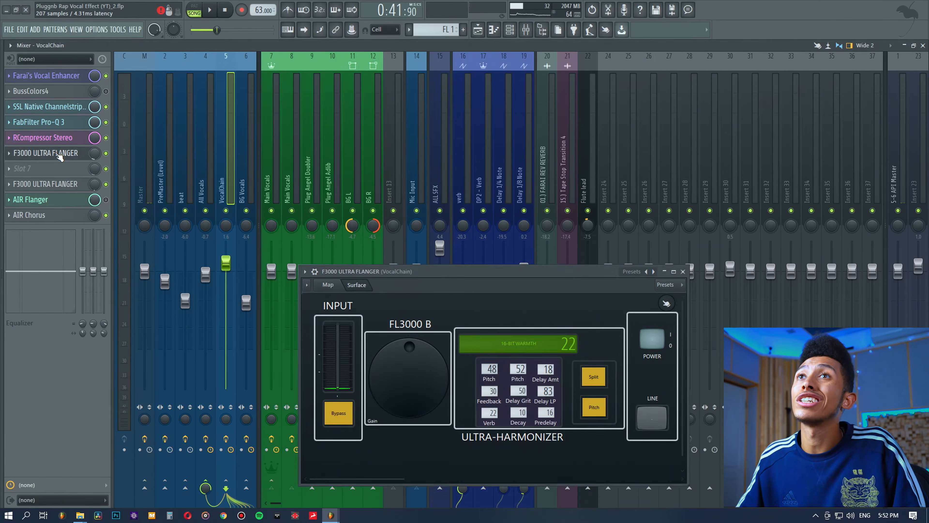
pyautogui.click(60, 154)
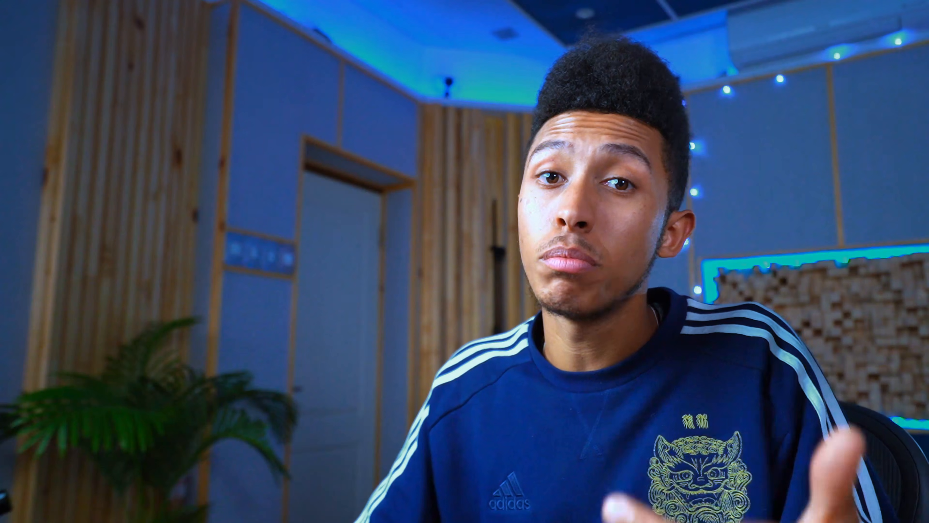